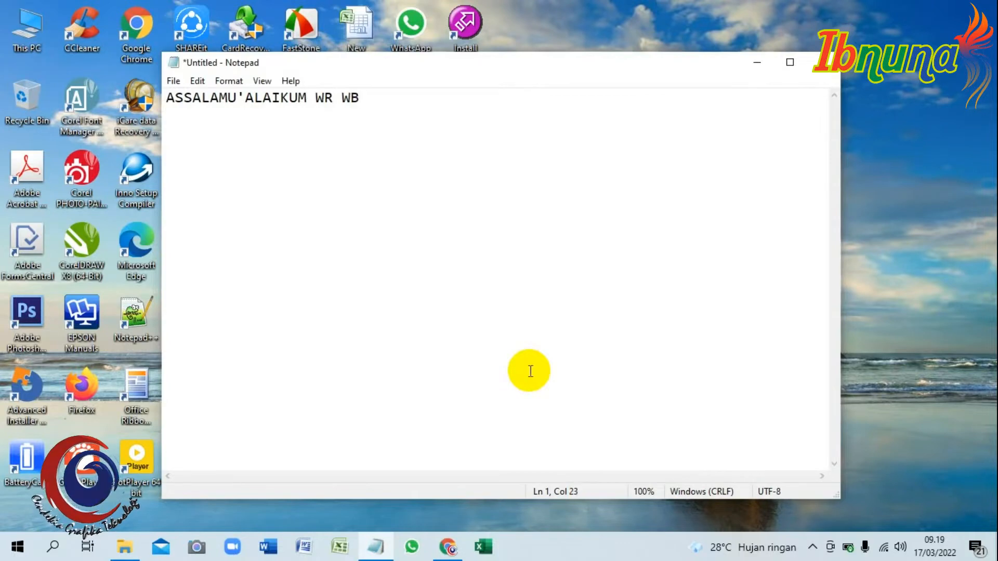
Below the greeting, write "BERTEMU LAGI DENGAN SAYA DI CHANNEL CGT ENTERPRISE" and "KALI INI SAYA AKAN MEMBAGIKAN TUTORIAL MENGONLINKAN APLIKASI BEESMART CBT".
{"action": "type", "text": "BERTEMU LAGI DENGAN "}
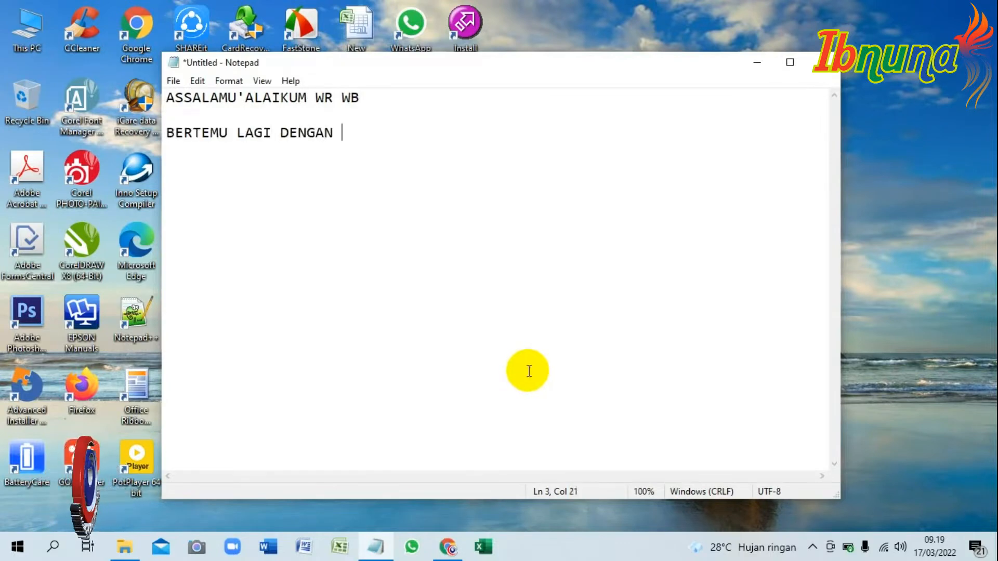
{"action": "type", "text": "SAYA DI CHANNEL CGT ENTERPRISE"}
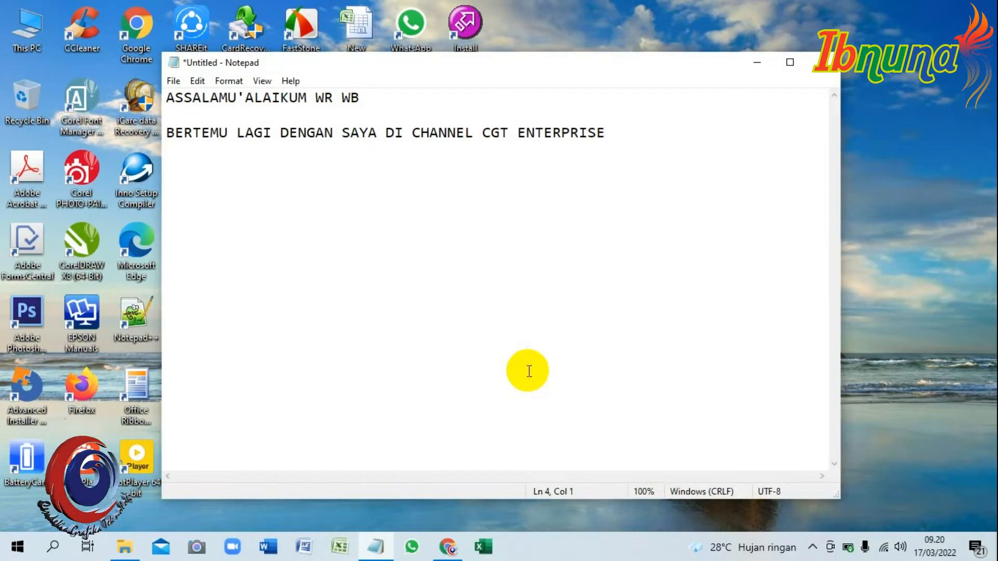
{"action": "key", "text": "Return"}
{"action": "type", "text": "KALI INI "}
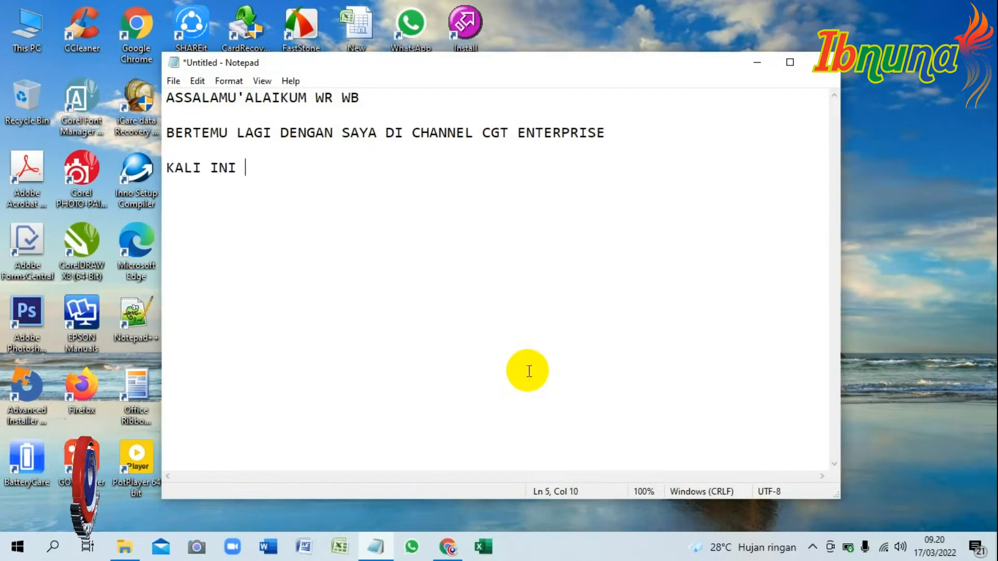
{"action": "type", "text": "SAYA AKAN MEMBAGIKAN TUT"}
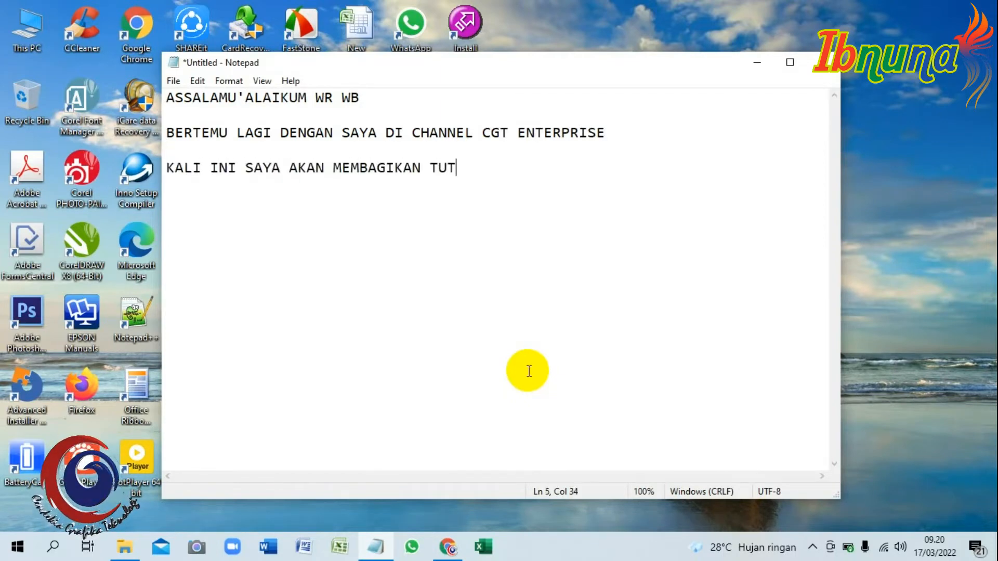
{"action": "type", "text": "ORIAL MENGONLINKAN APLIKASI BEES"}
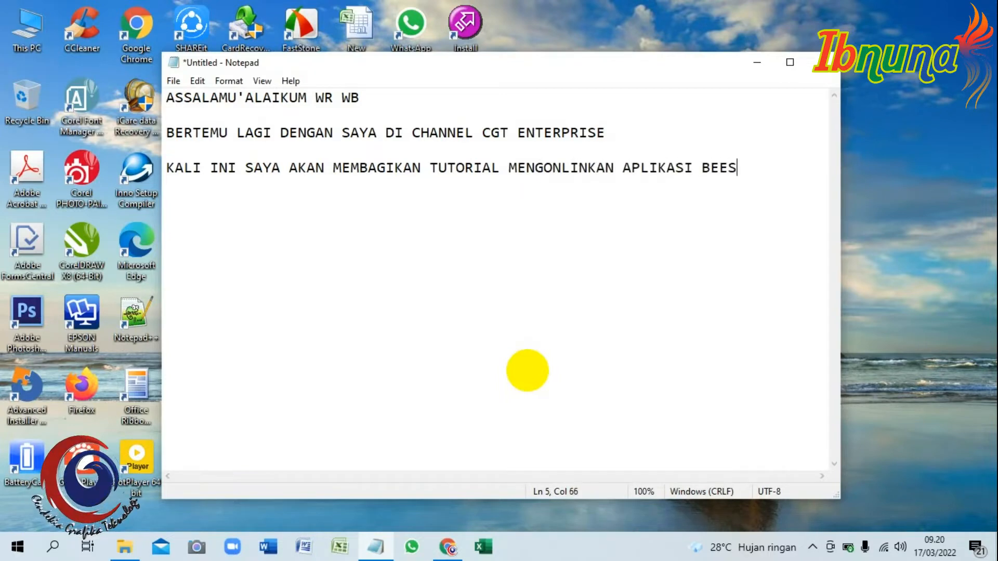
{"action": "type", "text": "MART CBT"}
Continue the tutorial sentence on a new line with "ATAU PUSPENDIK CBT TANPA UPLOAD KE HOSTING.".
{"action": "key", "text": "Return"}
{"action": "type", "text": "ATAU PUSPENDIK"}
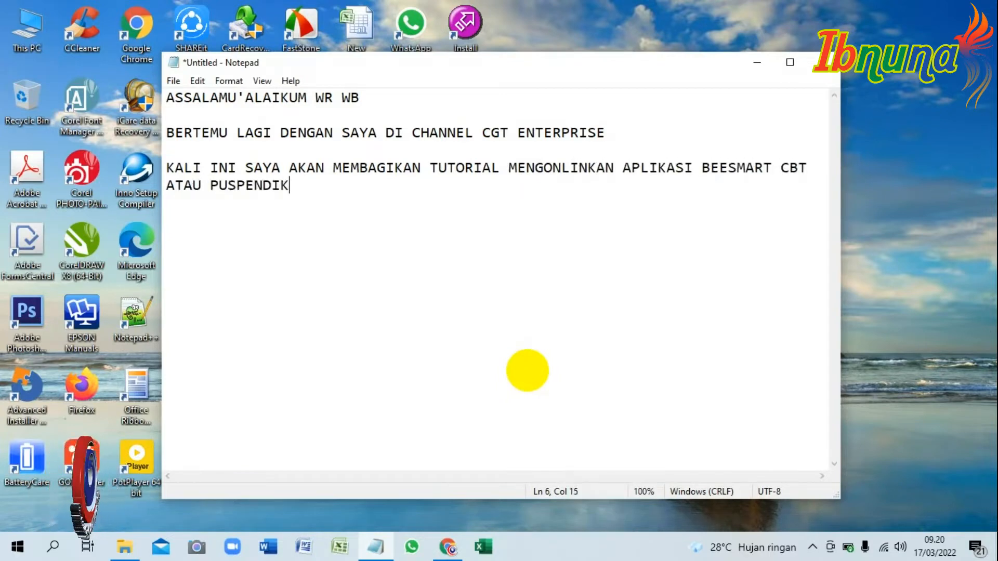
{"action": "type", "text": " CBT TANPA "}
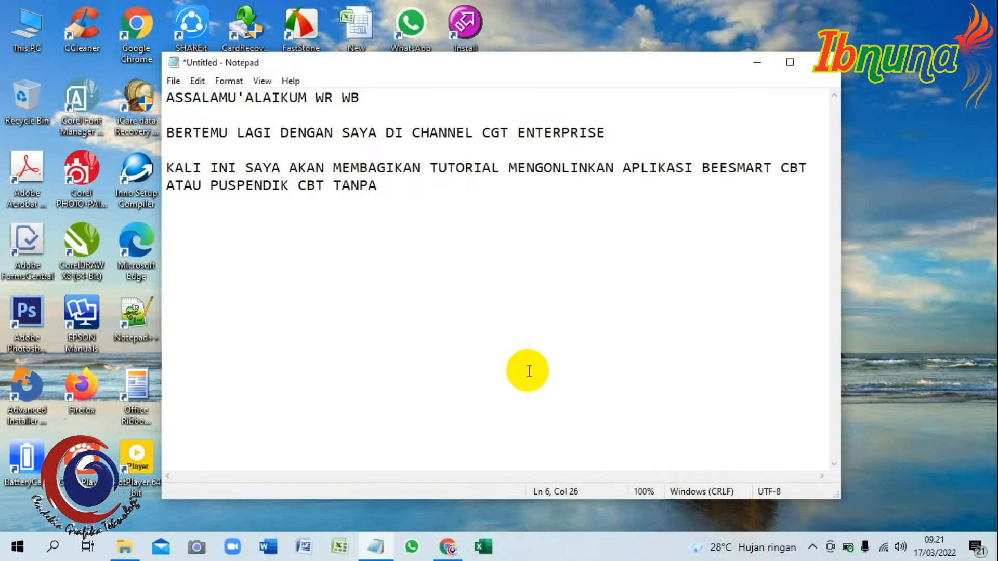
{"action": "type", "text": "UPLOAD KE HOSTING."}
Add a new line reading "CARA INI TERGOLONG MUDAH DAN MURAH. KARENA KITA CUMA MEMBUTUHKAN APLIKASI".
{"action": "key", "text": "Return"}
{"action": "type", "text": "CARA INI TERGOLONG"}
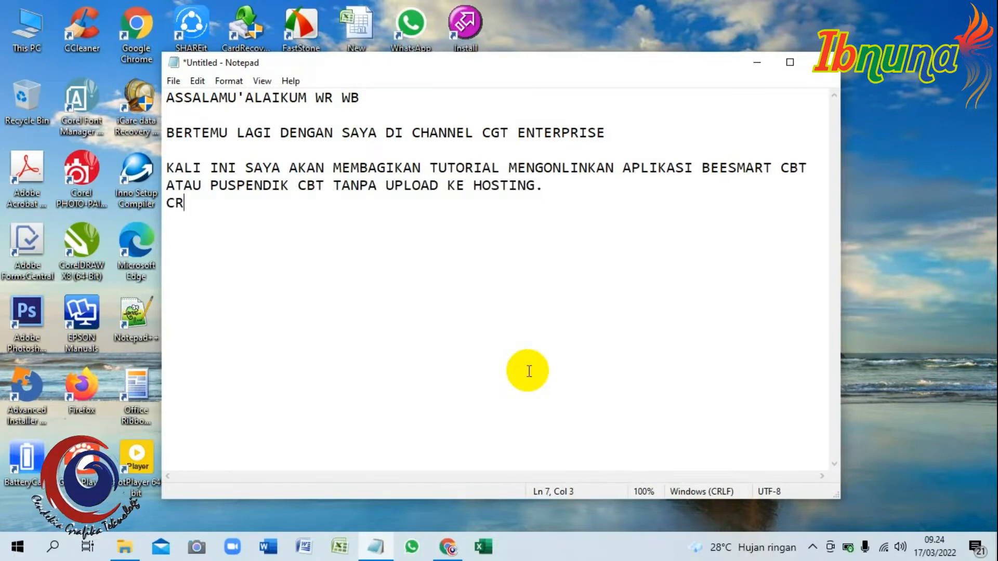
{"action": "type", "text": " MUDAH "}
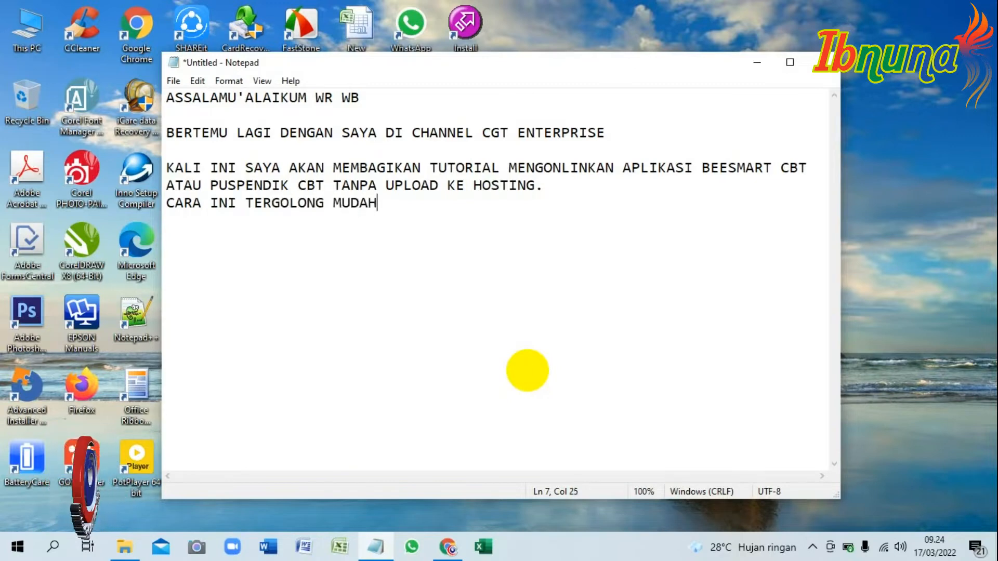
{"action": "type", "text": "DAN MURAH. KARENA KITA CUMA MEMBUTUHNKA"}
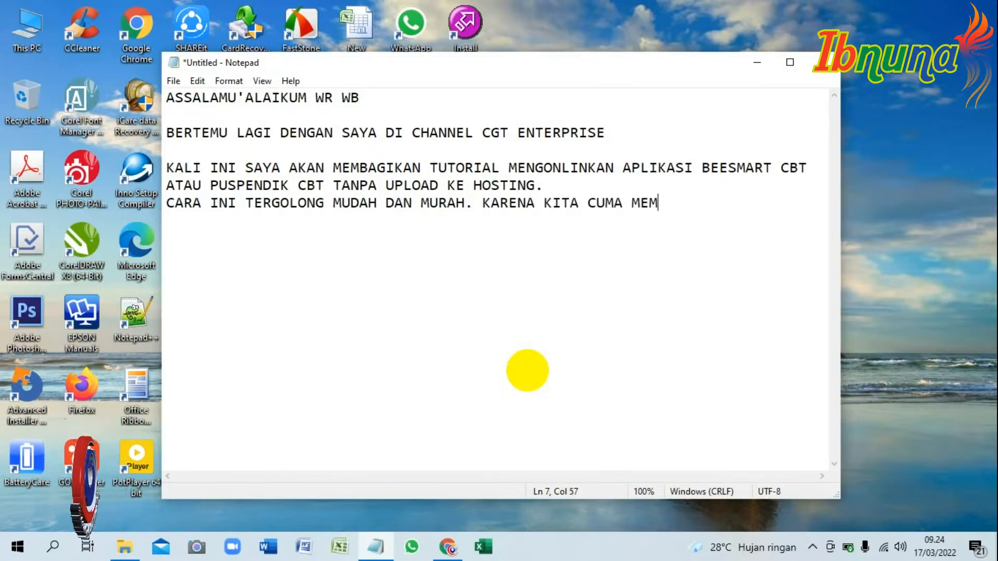
{"action": "key", "text": "BackSpace"}
{"action": "key", "text": "BackSpace"}
{"action": "key", "text": "BackSpace"}
{"action": "type", "text": "KAN APLIKASI"}
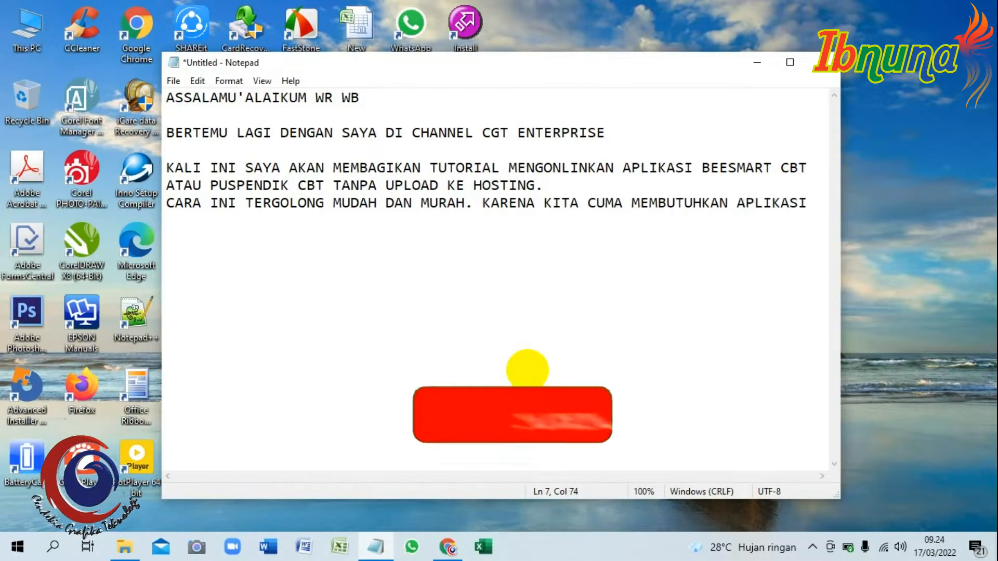
Continue on the next line with "YANG NOTABENE JUGA APLIKASINYA GRATIS TANPA DIPUNGUT BIAYA. CUMA KITA".
{"action": "key", "text": "Return"}
{"action": "type", "text": "YANG NOTABENE JUGA APLIKASI"}
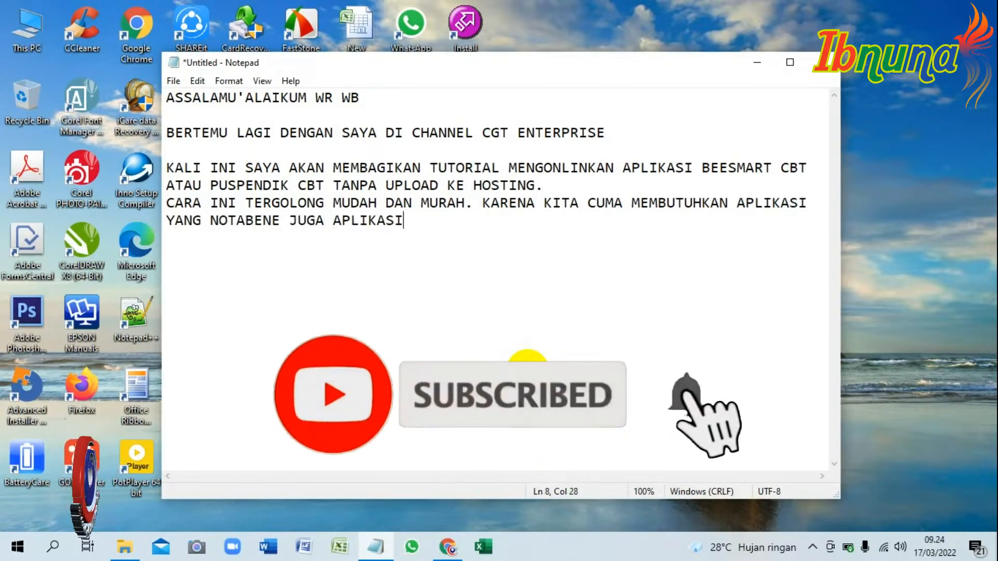
{"action": "type", "text": "NYA GRATIS TANPA DIPUNGUT BIAS"}
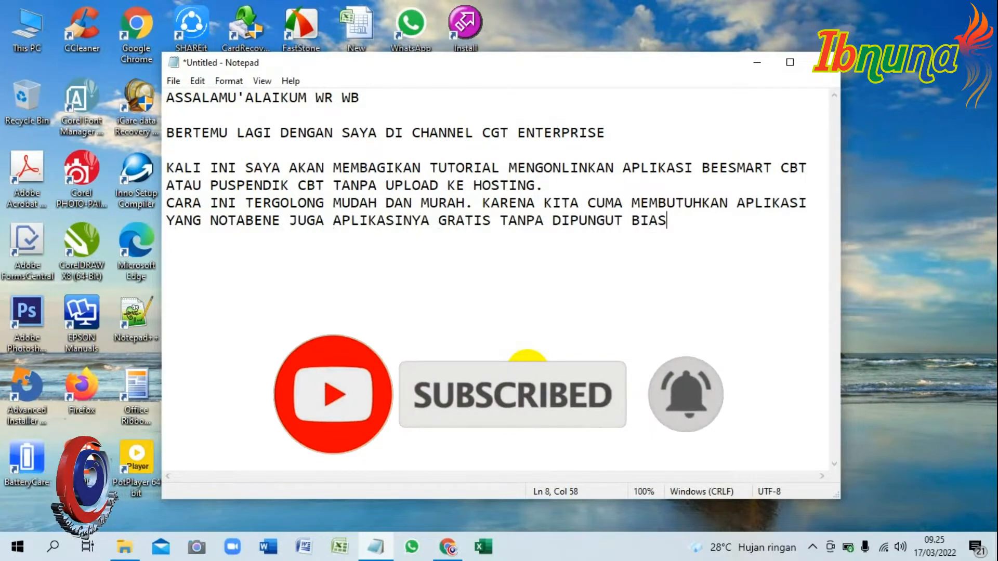
{"action": "key", "text": "BackSpace"}
{"action": "type", "text": "YA. CUMA KITA"}
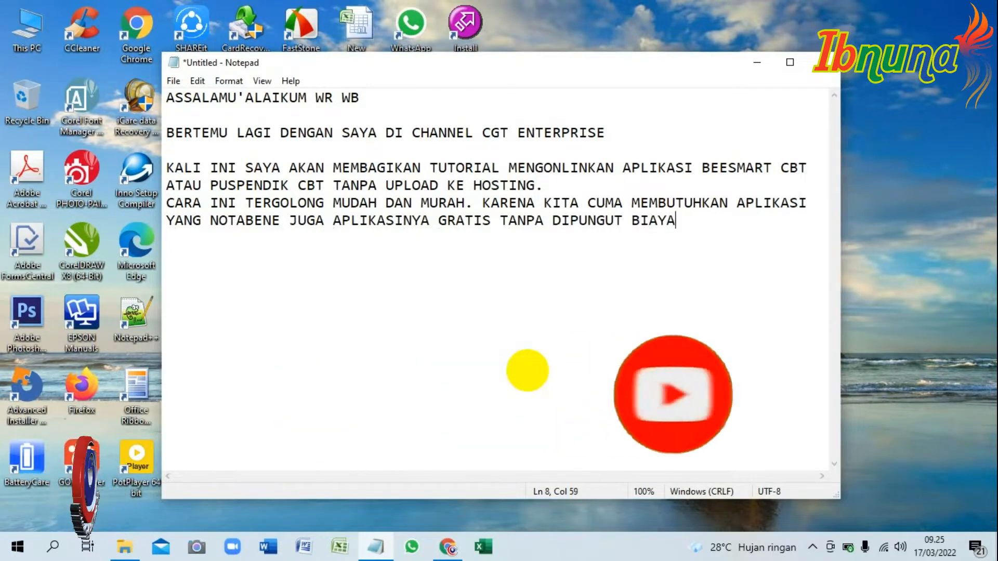
Complete the paragraph on a new line with "HARUS DAFTAR AGAR MENDAPATKAN KODE SUPAYA TIDAK BERBATAS WAKTU.".
{"action": "key", "text": "Return"}
{"action": "type", "text": "HARUS DAFT"}
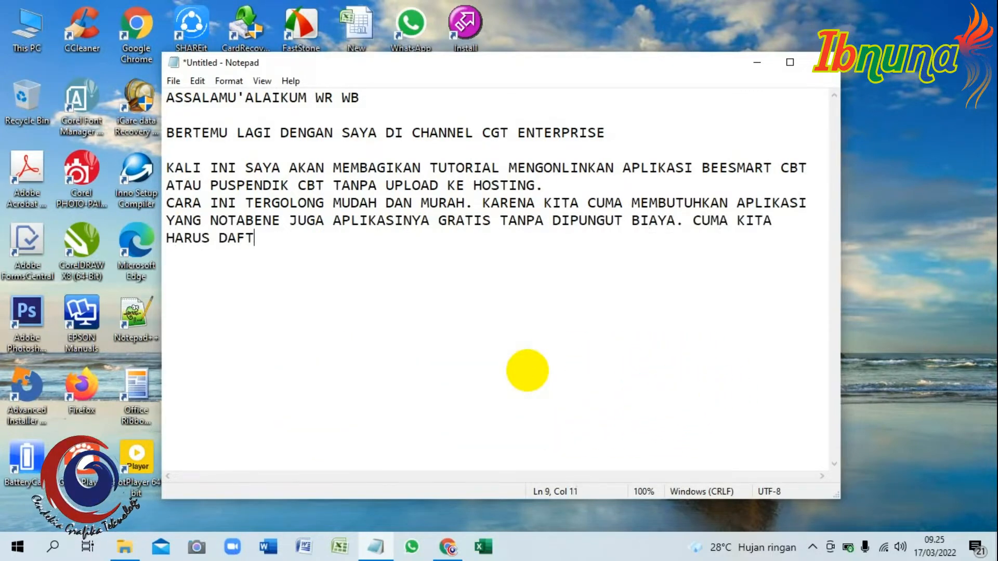
{"action": "type", "text": "AR AGAR MENDAPATKAN KODE"}
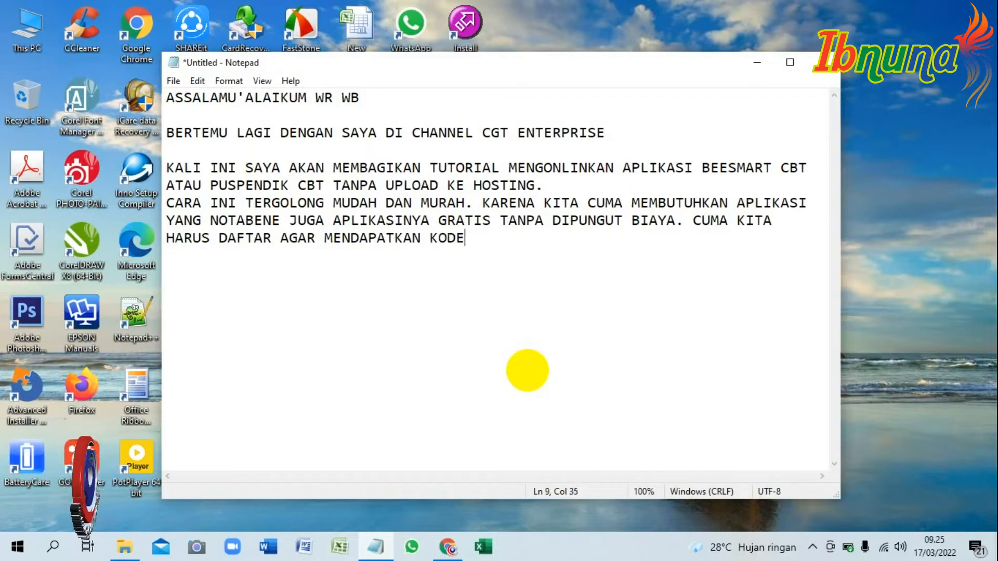
{"action": "type", "text": " SUPAYA TIDAK BER"}
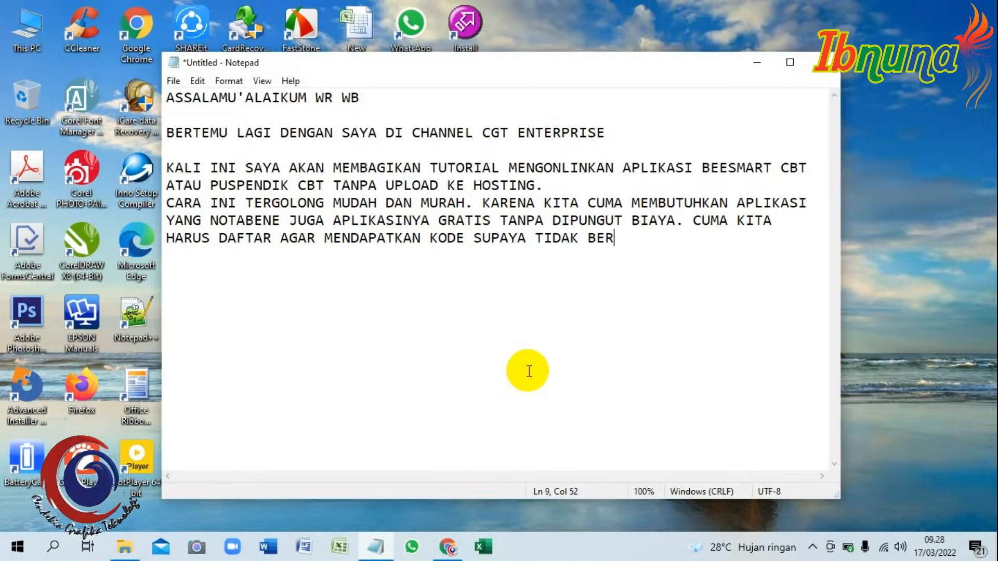
{"action": "type", "text": "BATAS WAKTU."}
After a blank line, begin a paragraph with "TAPI TENANG DISINI AKAN SAYA BAHAS SEMUANYA SAMPAI BISA APLIKASI CBT YANG KITA".
{"action": "key", "text": "Return"}
{"action": "key", "text": "Return"}
{"action": "type", "text": "TA"}
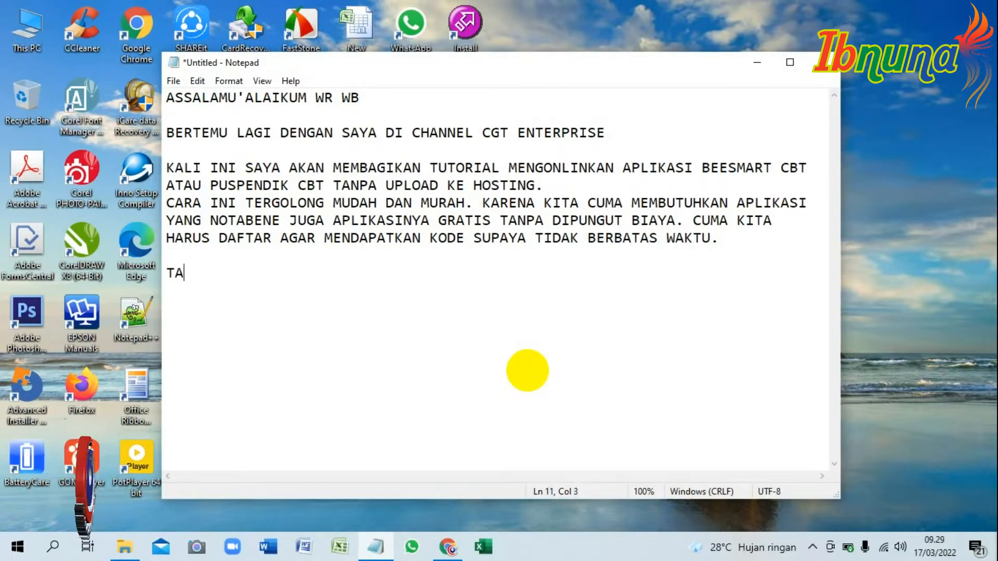
{"action": "type", "text": "PI TENANG DISINI AKAN SAYA BA"}
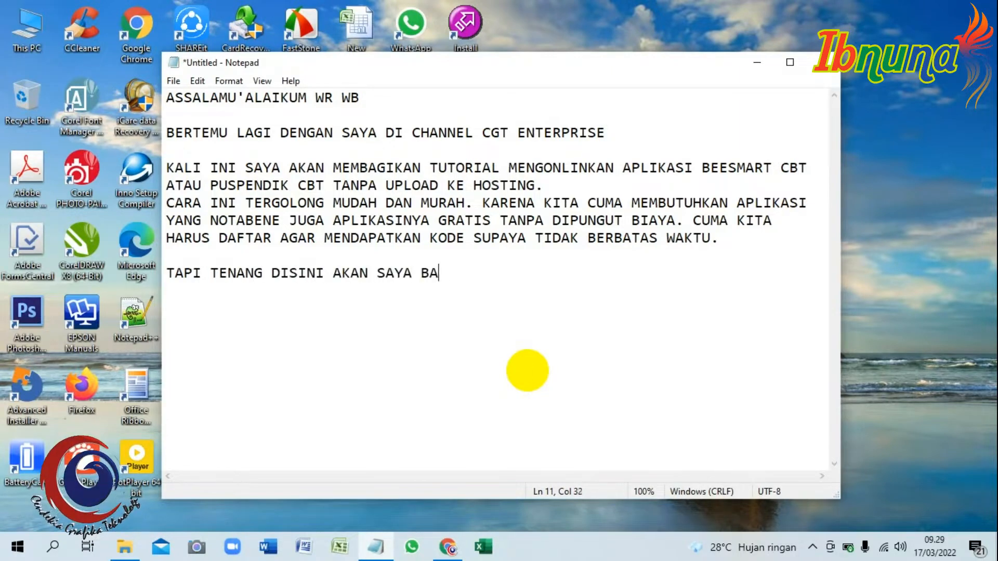
{"action": "type", "text": "HAS SEMUANYA SAMPAI BISA "}
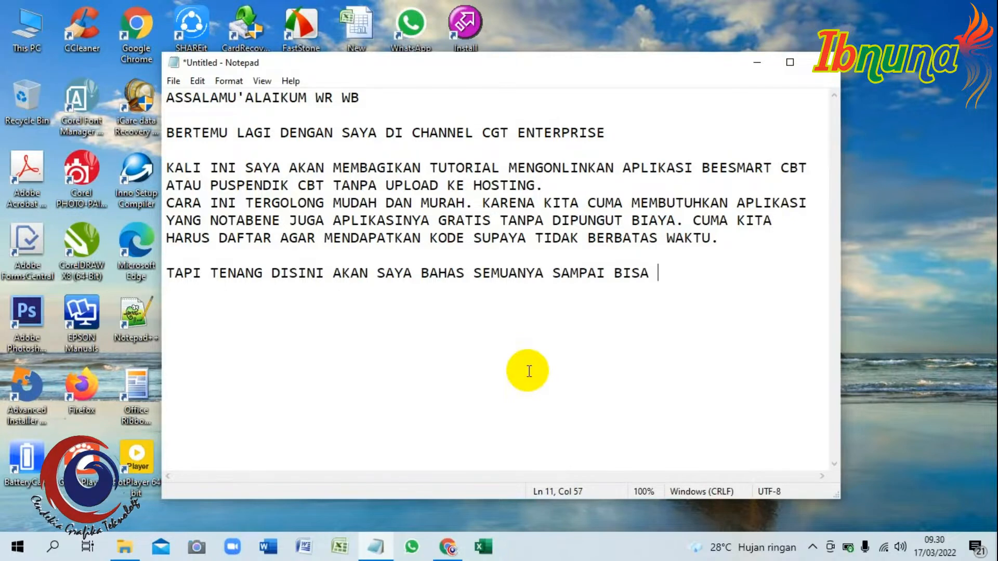
{"action": "type", "text": "APLIKASI CBT YANG KITA "}
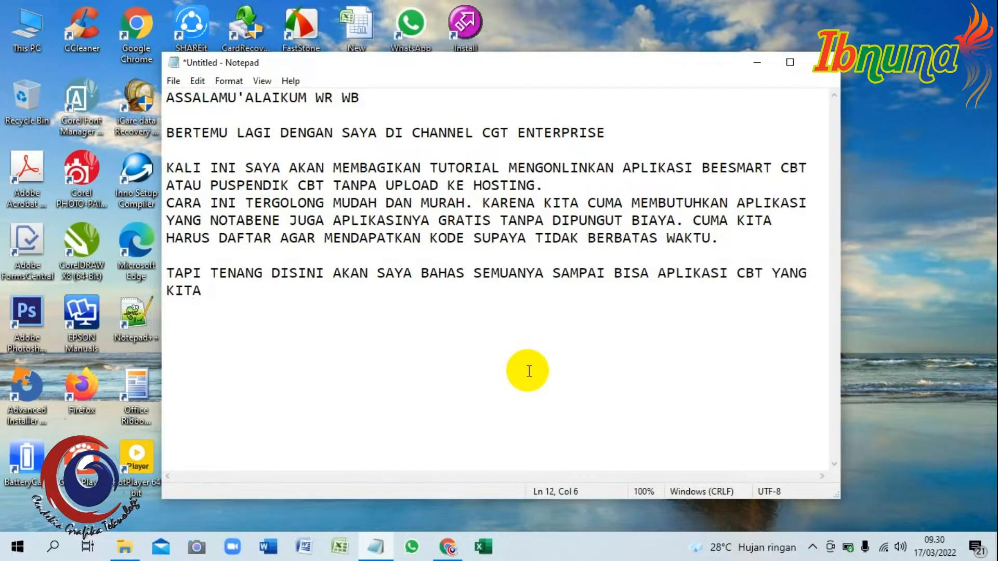
{"action": "type", "text": "MILIKI BISA DIONLINEKAN"}
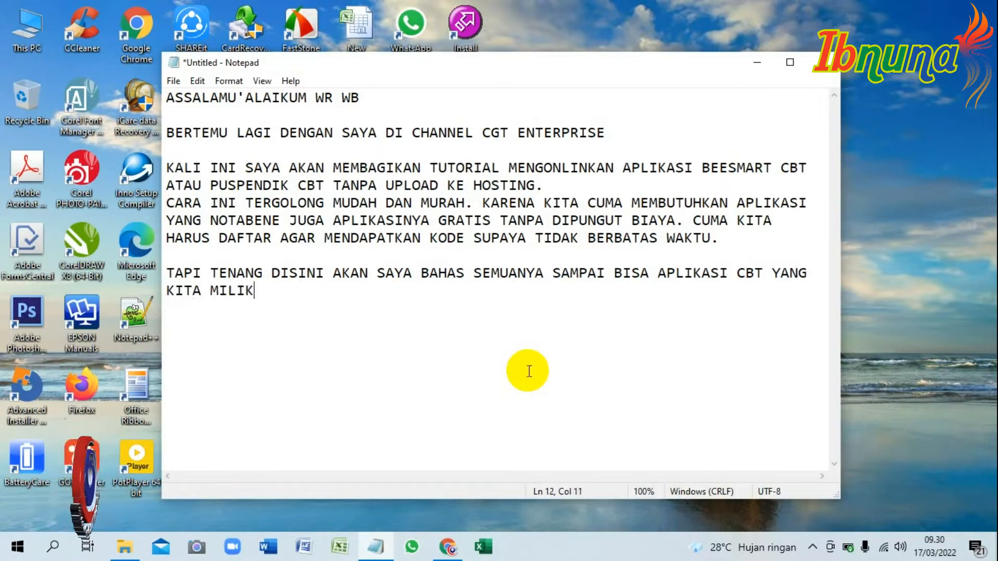
Finish the paragraph with "MILIKI BISA DIONLINKAN DAN SOAL YANG KITA BUAT BISA DIKERJAKAN OLEH OLEH SISWA SECARA ONLINE.".
{"action": "key", "text": "BackSpace"}
{"action": "key", "text": "BackSpace"}
{"action": "key", "text": "BackSpace"}
{"action": "key", "text": "BackSpace"}
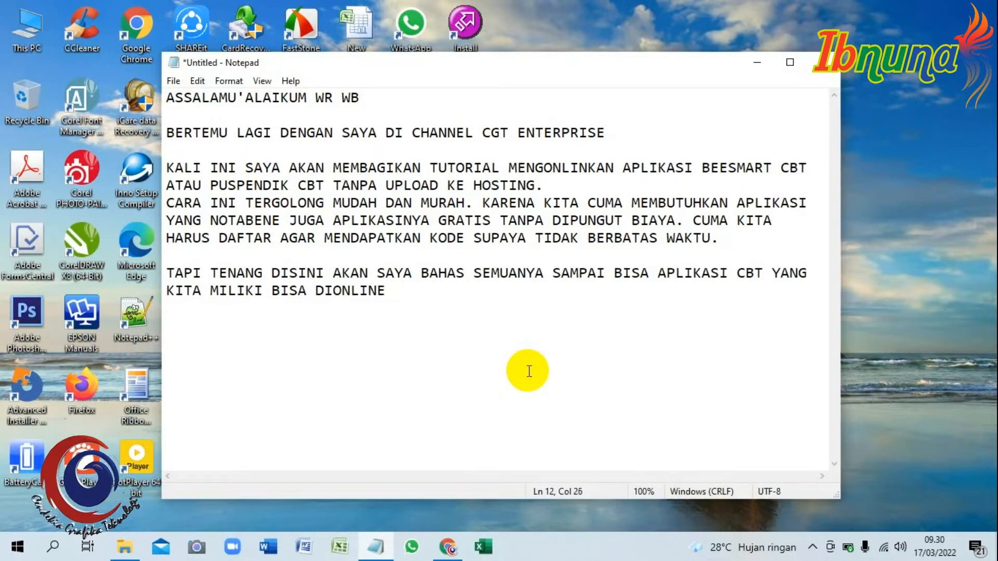
{"action": "type", "text": "DAN SOAL YANG KITA BUAT "}
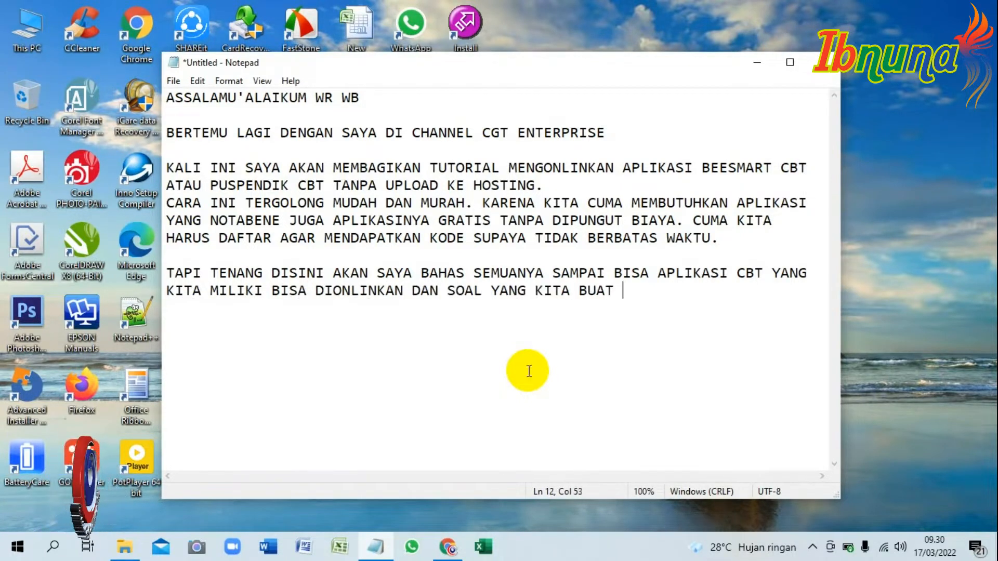
{"action": "type", "text": "BISA DIKERJAKAN OLEH "}
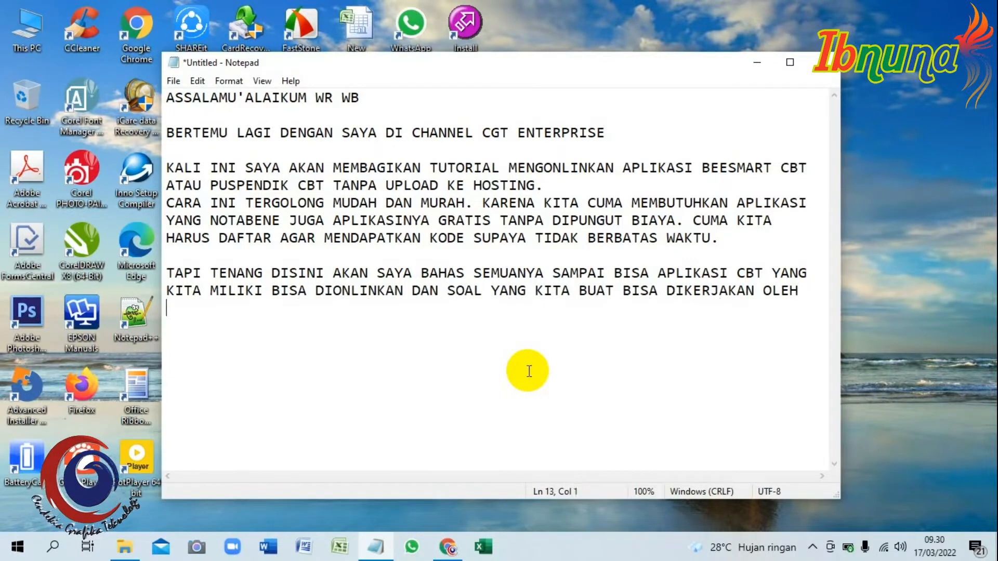
{"action": "type", "text": "OLEH SISWA SECARA ONLINE.  "}
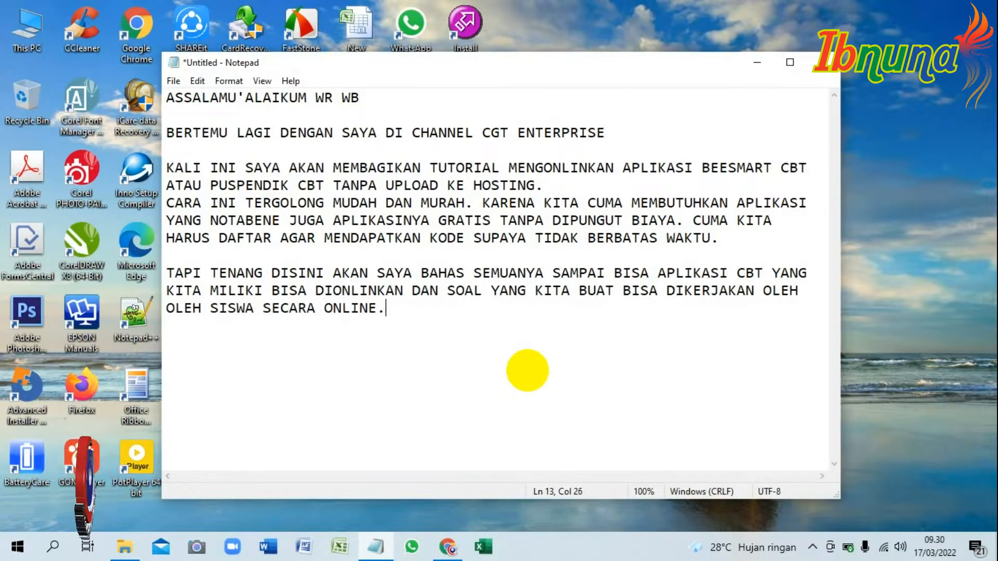
{"action": "type", "text": "OKE TIDAK P"}
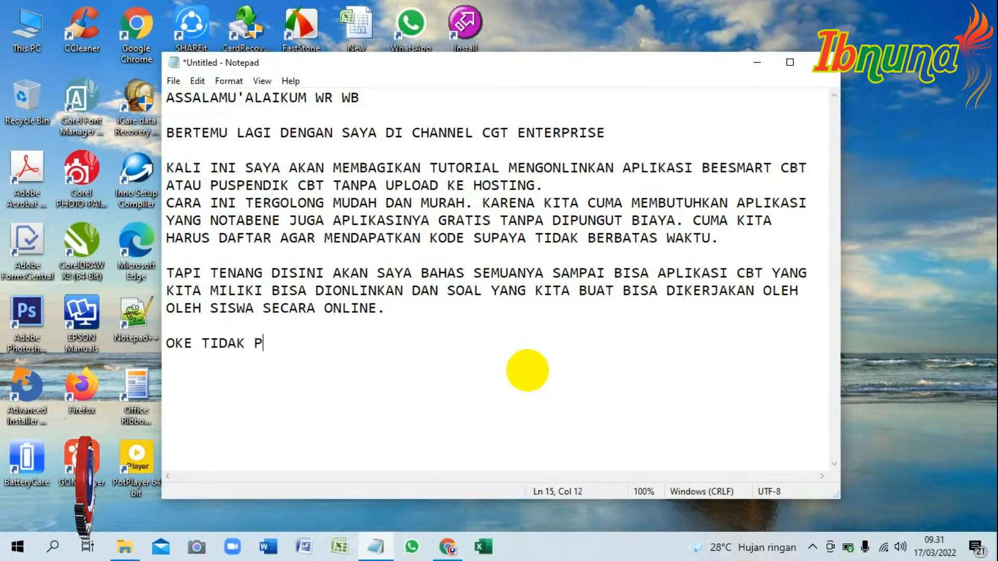
{"action": "type", "text": "ERLU BERLAMA-LAMA LAGI,"}
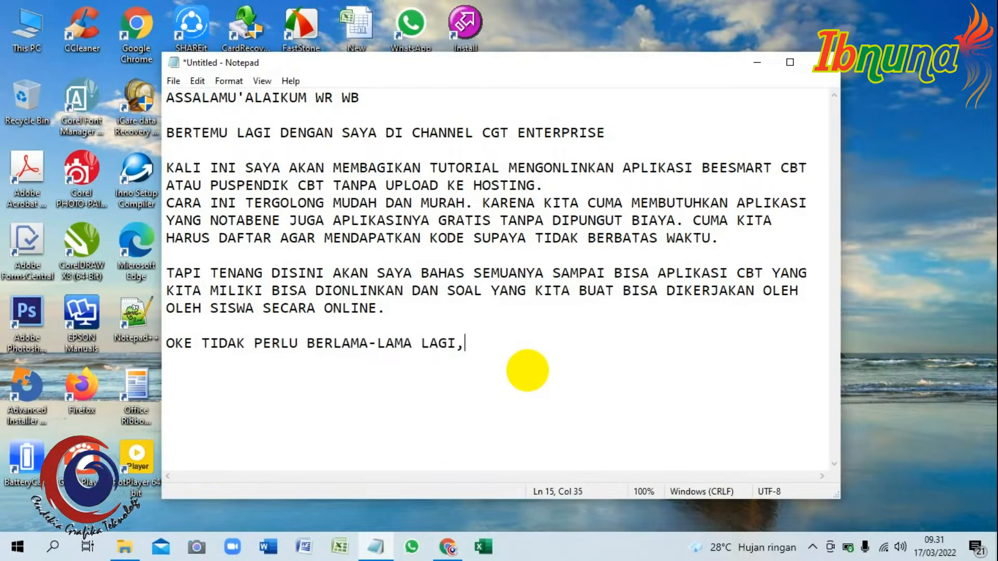
{"action": "type", "text": " KITA LANGSUNG EKSEKUSI"}
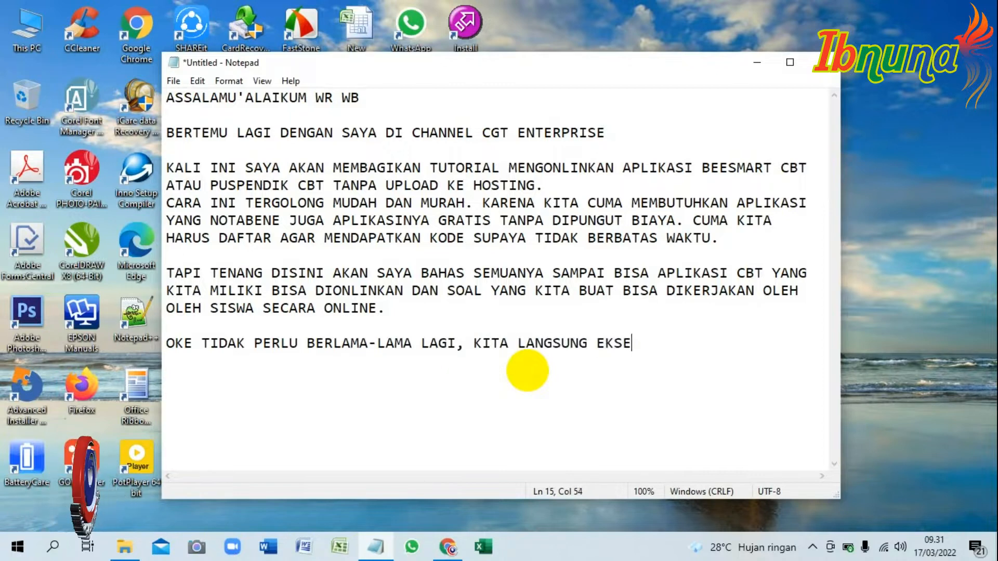
Clear the whole note and write "ADA BEBERAPA TAHAPAN YANG PERLU KITA LAKUKAN." as its first line.
{"action": "key", "text": "ctrl+a"}
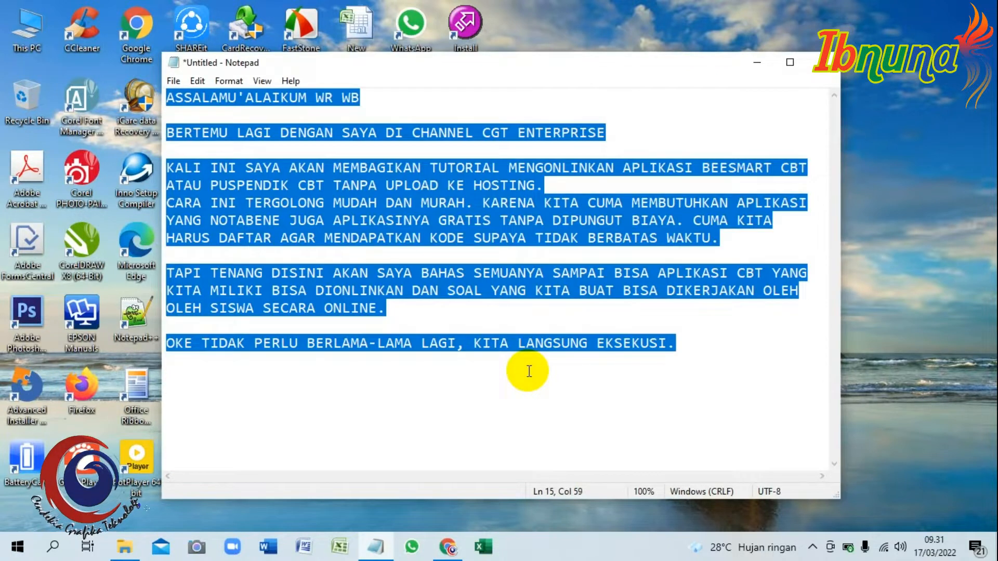
{"action": "key", "text": "Delete"}
{"action": "type", "text": "ADA BEBERAPA TA"}
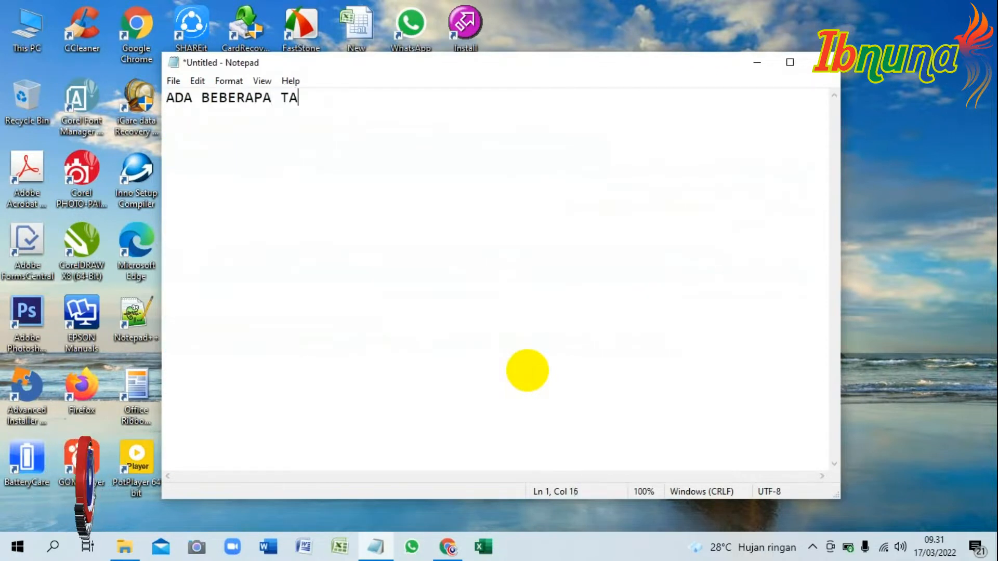
{"action": "type", "text": "HAPAN YANG PERLU KITA LAKUKAN."}
Add "PERTAMA KITA HARUS DAFTAR DULU AGAR BISA MENDAPATKAN KODE LISENSI DAN", continued on an indented line with "APLIKASINYA.".
{"action": "key", "text": "Return"}
{"action": "type", "text": "PERTAMA KITA HARUS DAFTAR DULU"}
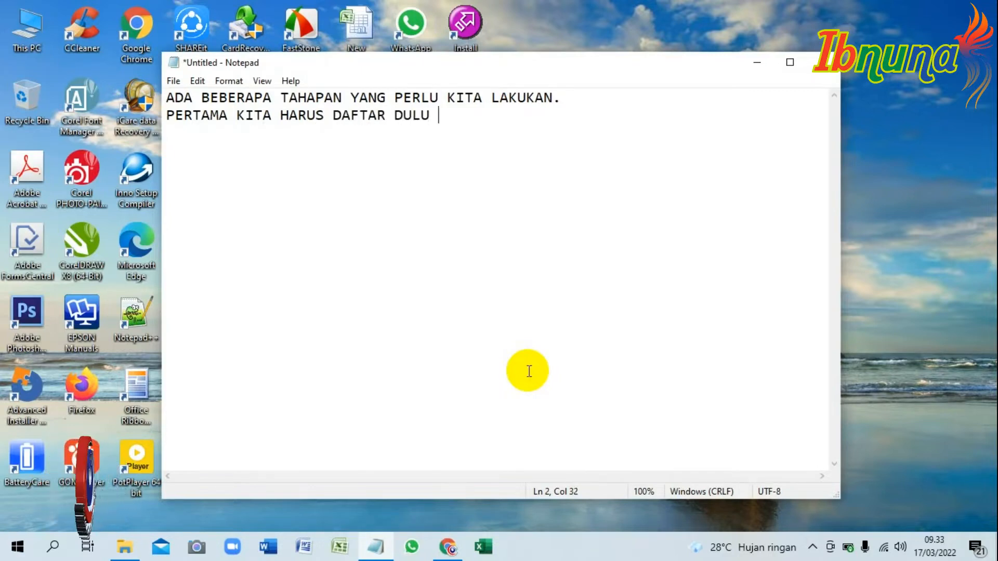
{"action": "type", "text": " AGAR BISA MENDAPATKAN KODE LISENSI DAN \tAPLIKASINYA."}
Add the indented sentence "OKE SILAHKAN COPY DAN PASTEKAN LINK YANG SUDAH SAYA SEDIAKAN DI DESKRIPSI.".
{"action": "key", "text": "Tab"}
{"action": "type", "text": "OKE SILAHKAN COP"}
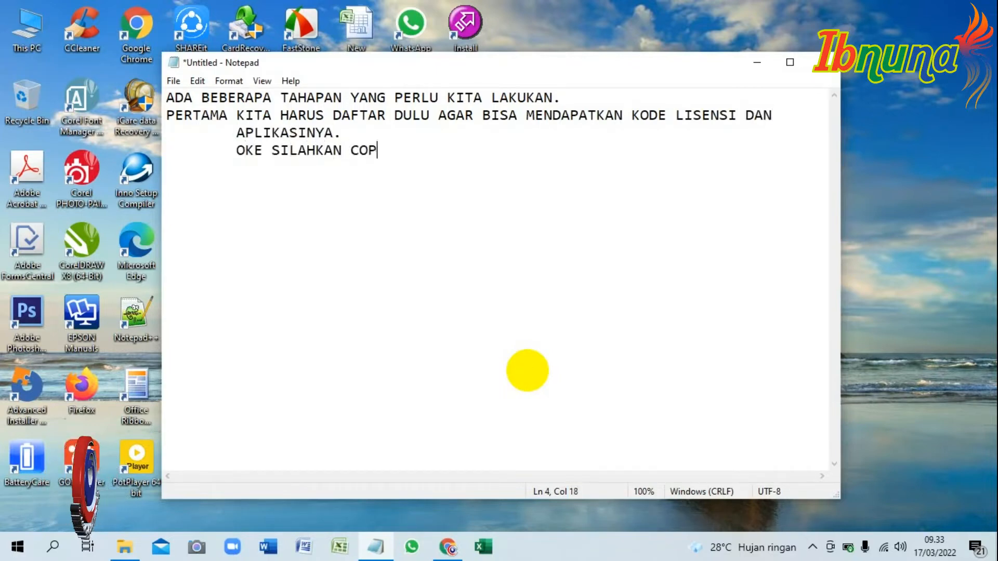
{"action": "type", "text": "Y DAN PASTEKAN LINK"}
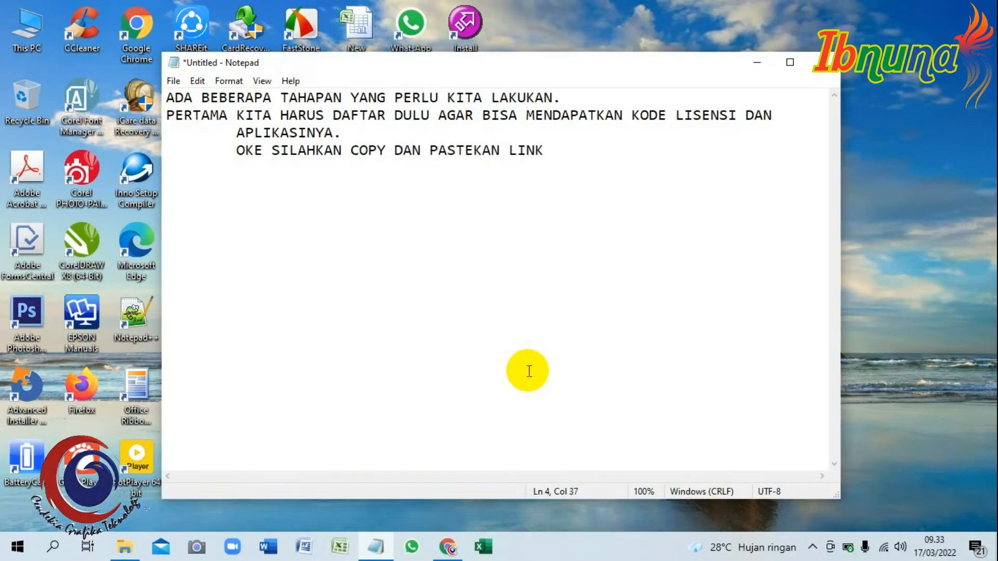
{"action": "type", "text": " YANG SUDAH SAYA SEDIAKAN DI DESKRIPSI."}
Add indented lines "OH YA APLIKASI YANG AKAN KITA GUNAKAN ADALAH APLIKASI NGROK" and "OKE KITA DAFTAR AKUN DULU." to the note.
{"action": "key", "text": "Return"}
{"action": "key", "text": "Tab"}
{"action": "type", "text": "OH YA APLIKASI YANG AKAN KITA "}
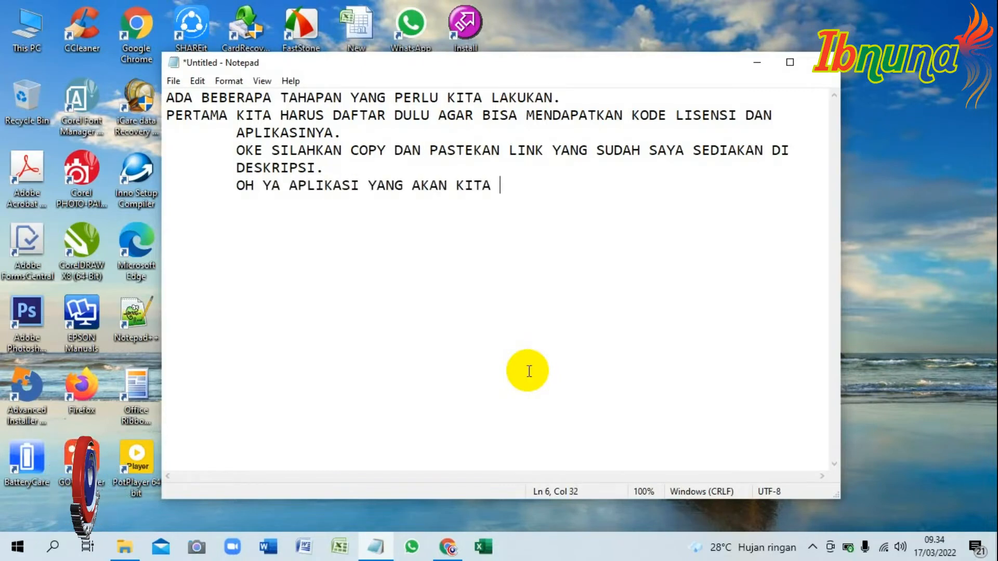
{"action": "type", "text": "GUNAKAN ADALAH APLIKASI "}
{"action": "type", "text": "NGROK \t"}
{"action": "type", "text": "OKE KITA DAFTAR AKUN DULU."}
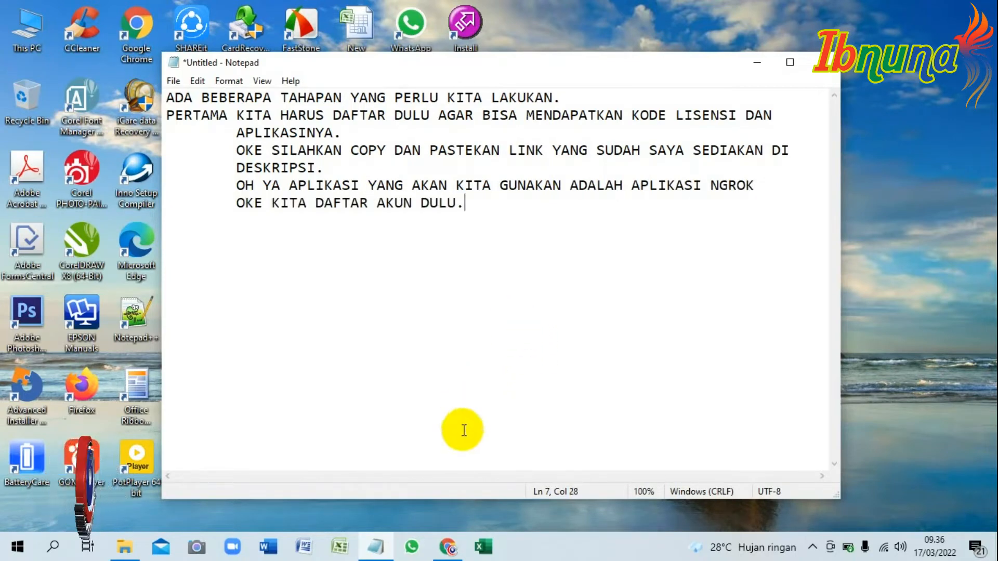
Switch to Chrome and examine the full web address of the ngrok login page.
{"action": "left_click", "coordinate": [448, 547]}
{"action": "left_click", "coordinate": [265, 37]}
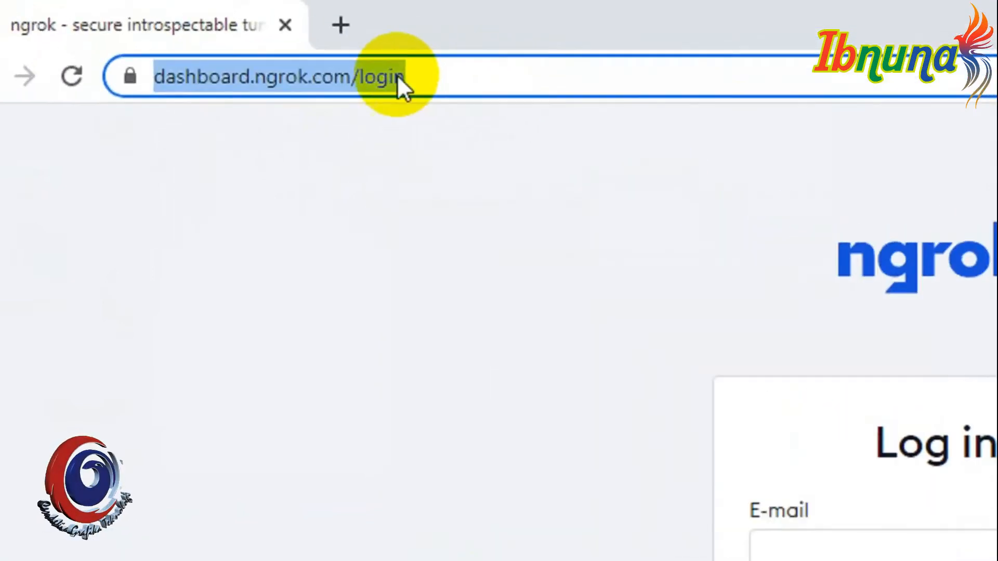
{"action": "left_click", "coordinate": [236, 37]}
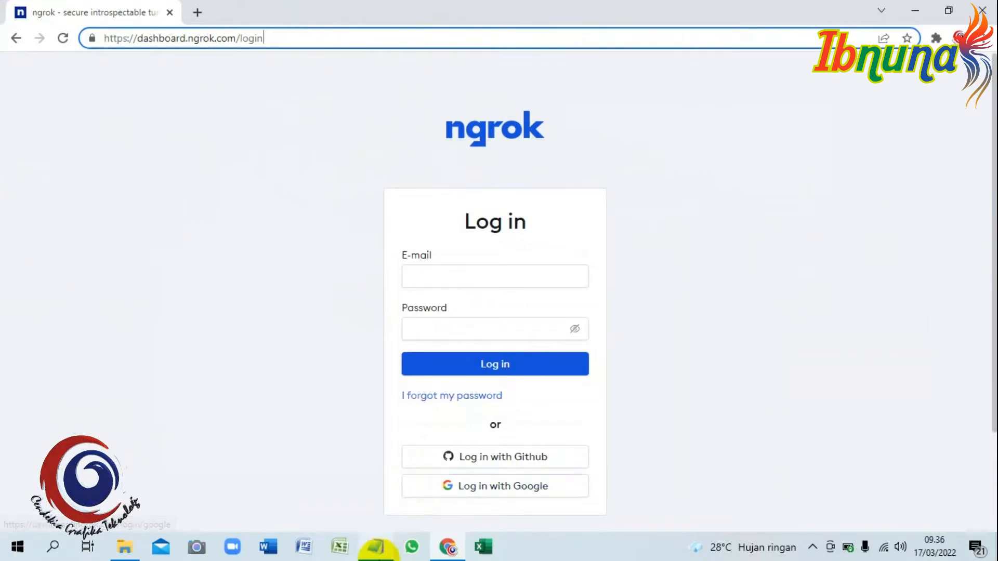
Return to Notepad and add the indented text "SETELAH KITA PASTEKAN LINK PENDAFTARAN AKUNNYA. SILAHKAN PILIH LOGIN WITH GOOGLE".
{"action": "left_click", "coordinate": [375, 547]}
{"action": "key", "text": "Return"}
{"action": "key", "text": "Tab"}
{"action": "type", "text": "SETELAH KITA PASTEKAN LINK PENDAFTARAN AKU"}
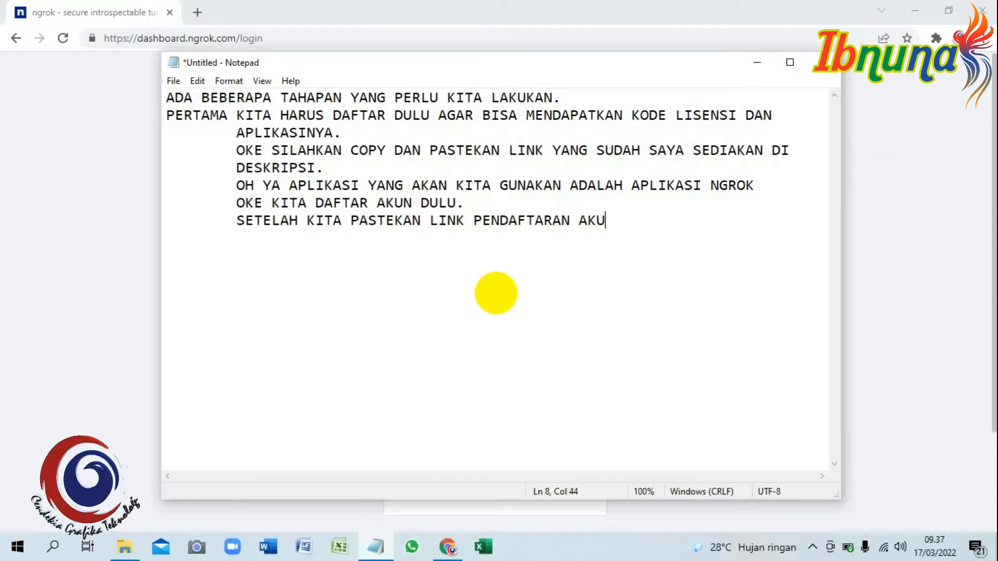
{"action": "type", "text": "NNYA. SILAHKAN PILIH "}
{"action": "type", "text": "LO"}
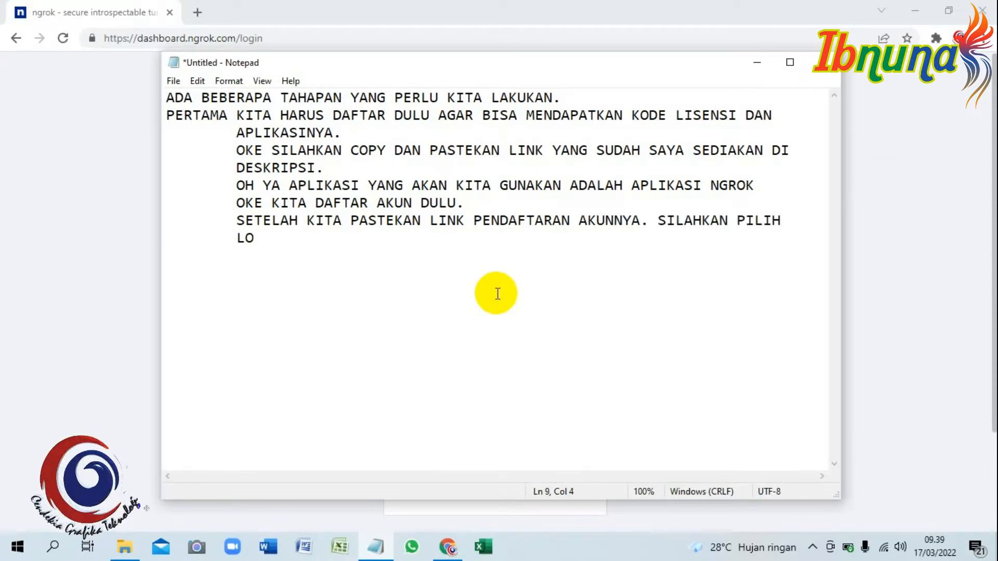
{"action": "type", "text": "GIN WITH GOOGLE"}
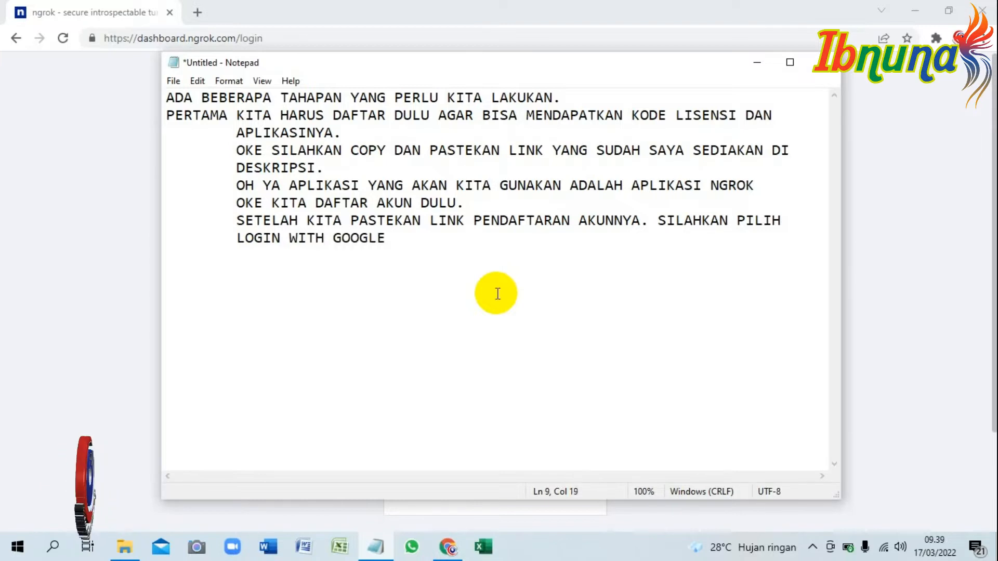
Switch to Chrome and choose to log in to ngrok with Google.
{"action": "left_click", "coordinate": [447, 546]}
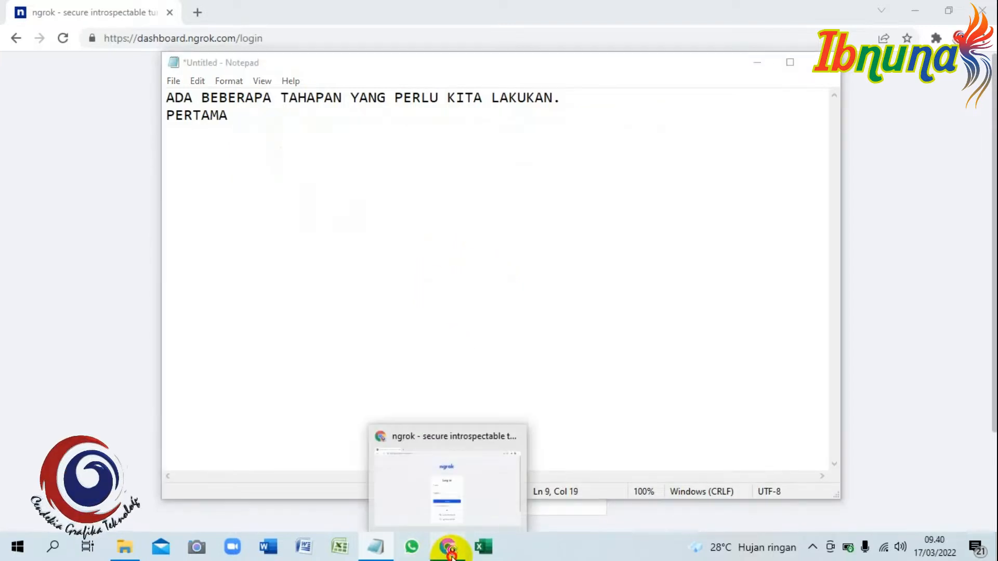
{"action": "scroll", "coordinate": [566, 442], "scroll_direction": "down", "scroll_amount": 2}
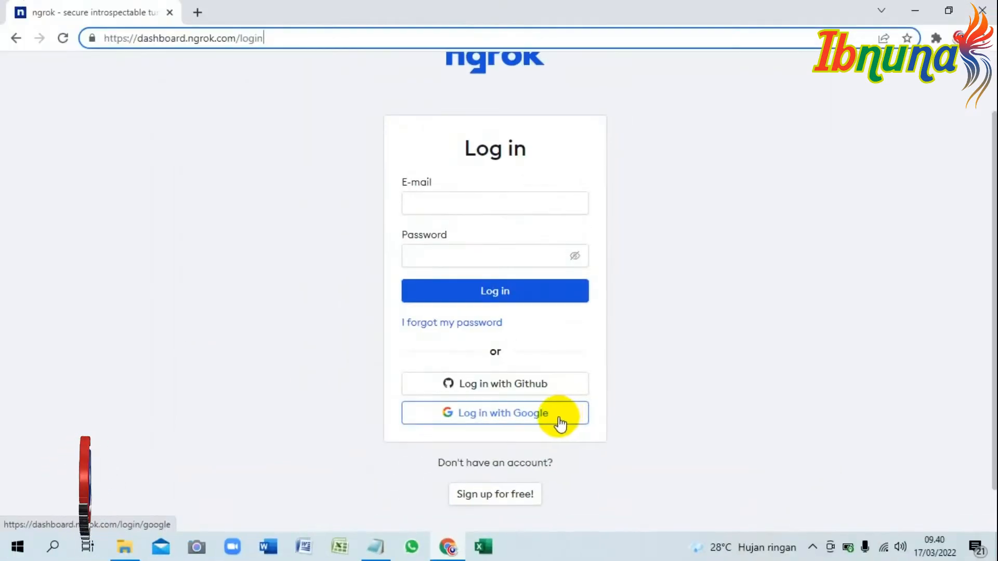
{"action": "left_click", "coordinate": [560, 424]}
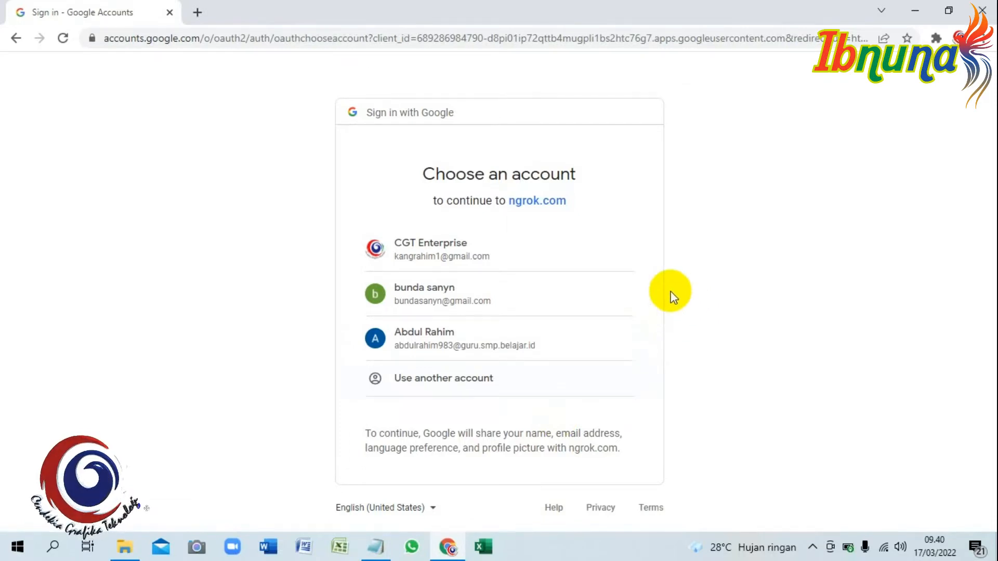
Continue the Notepad text with "KARENA SAYA SUDAH PERNAH DAFTAR PAKAI AKUN CGT ENTERPRISE. SAYA AKAN COBA DAFTAR PAKAI AKUN EMAIL LAIN.".
{"action": "left_click", "coordinate": [376, 546]}
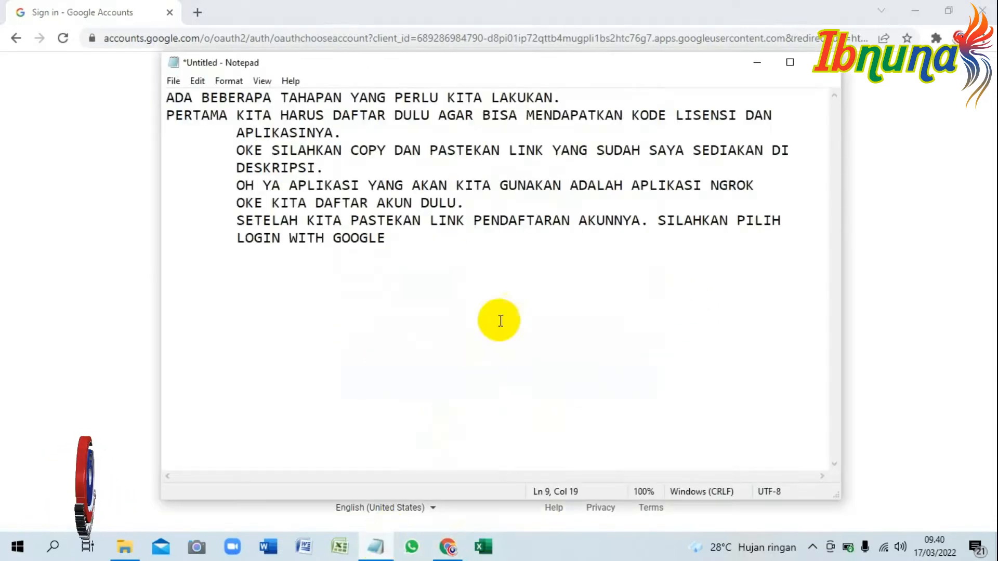
{"action": "type", "text": "KARENA SAYA SUDAH PERNAH DAFTAR PAKAI AKUN"}
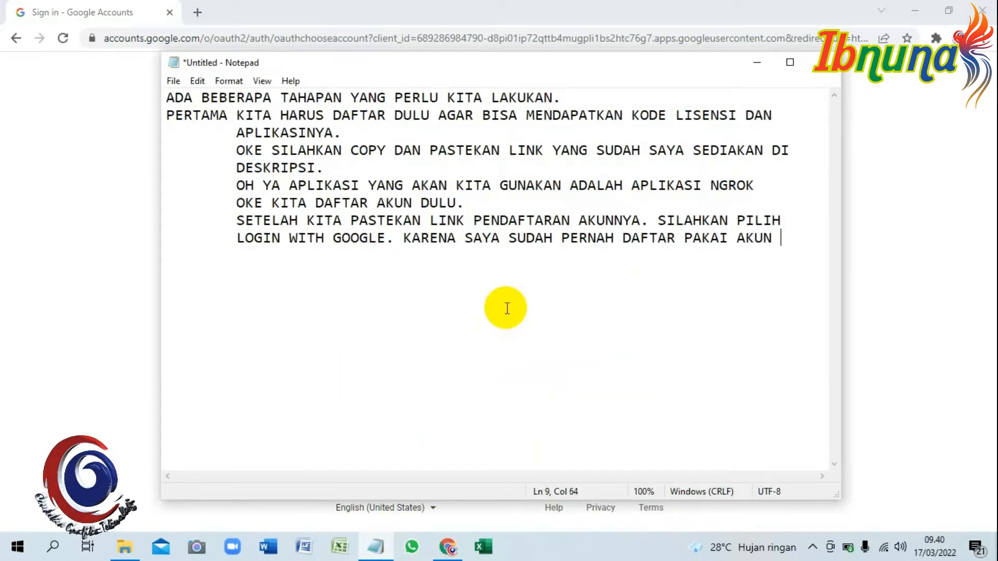
{"action": "key", "text": "Return"}
{"action": "key", "text": "Tab"}
{"action": "type", "text": "CGT ENTERPRISE. SAYA AKAN "}
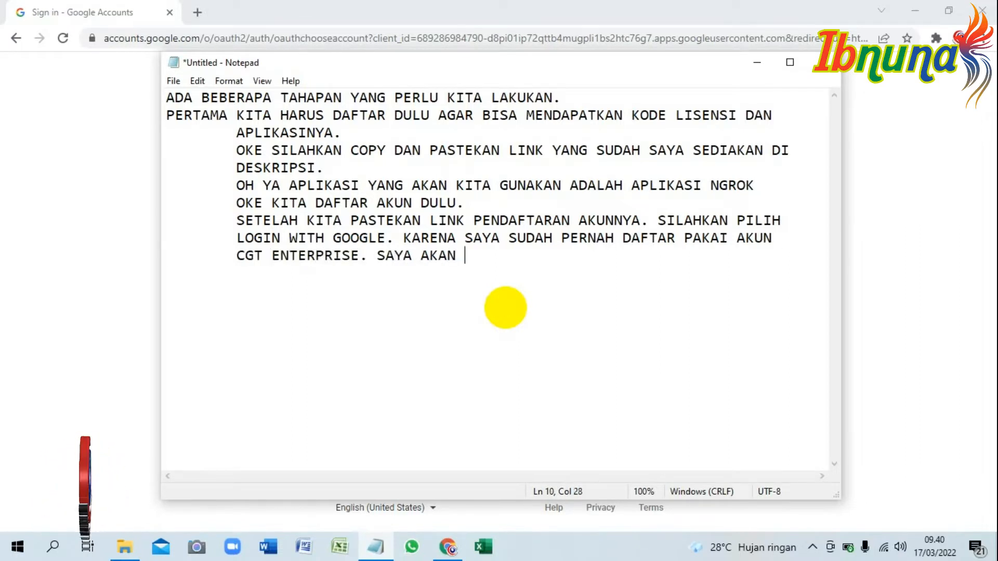
{"action": "type", "text": "COBA DAFTAR PAKAI AKUN EMAIL LAIN."}
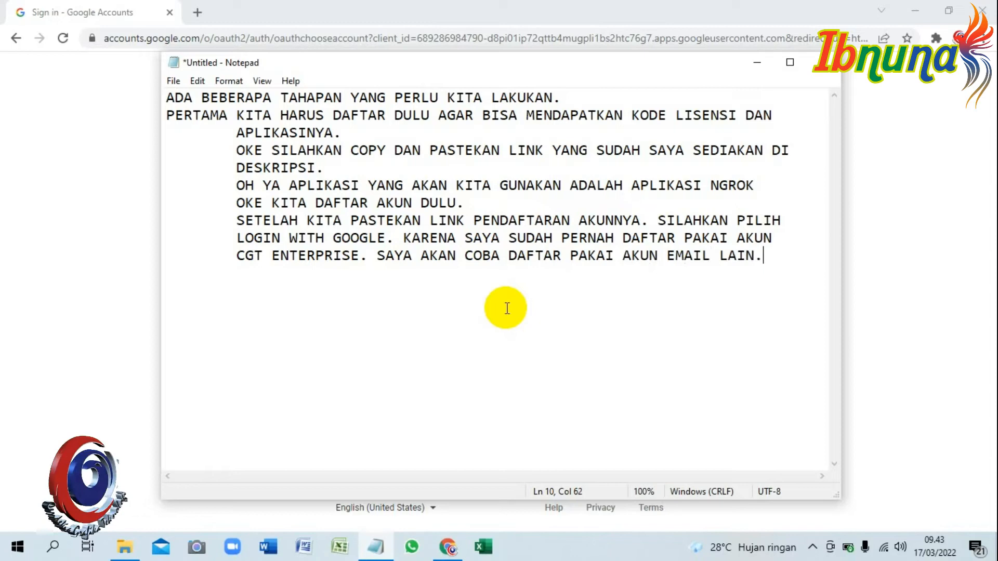
Switch to Chrome and sign in to ngrok with the second Google account listed.
{"action": "left_click", "coordinate": [447, 546]}
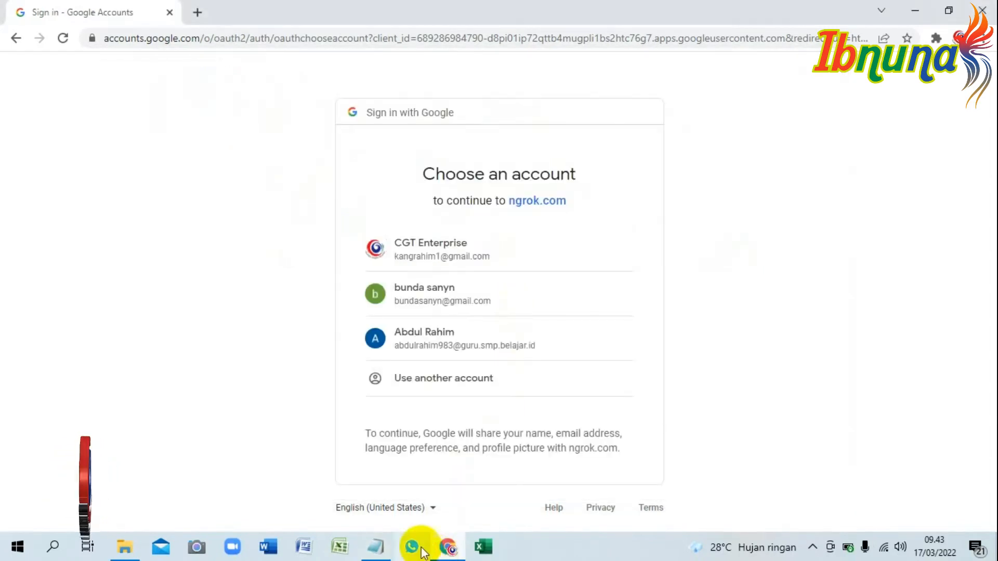
{"action": "left_click", "coordinate": [421, 289]}
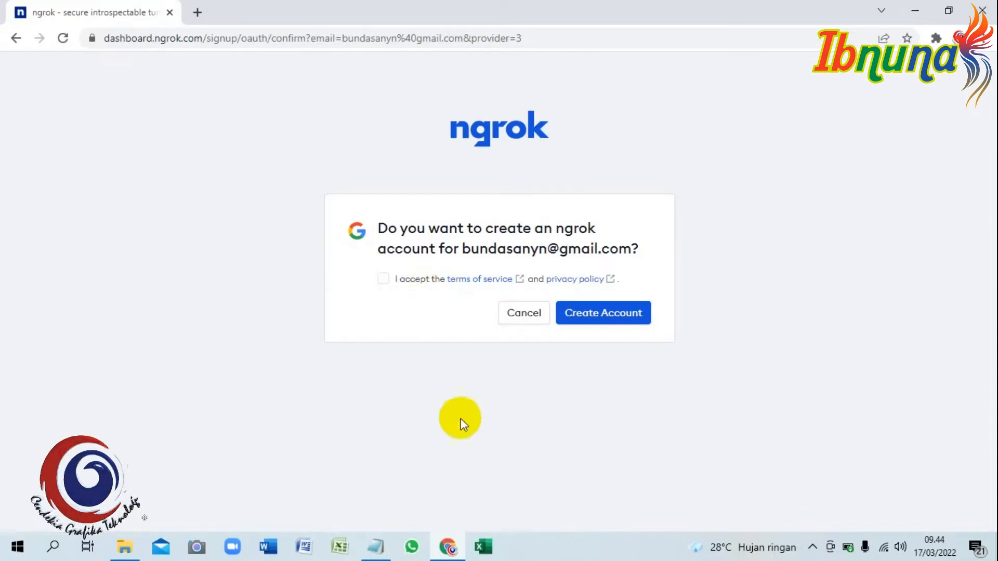
Return to Notepad and add the indented line "SETELAH ITU PILIH CREATE ACCOUNT".
{"action": "left_click", "coordinate": [377, 543]}
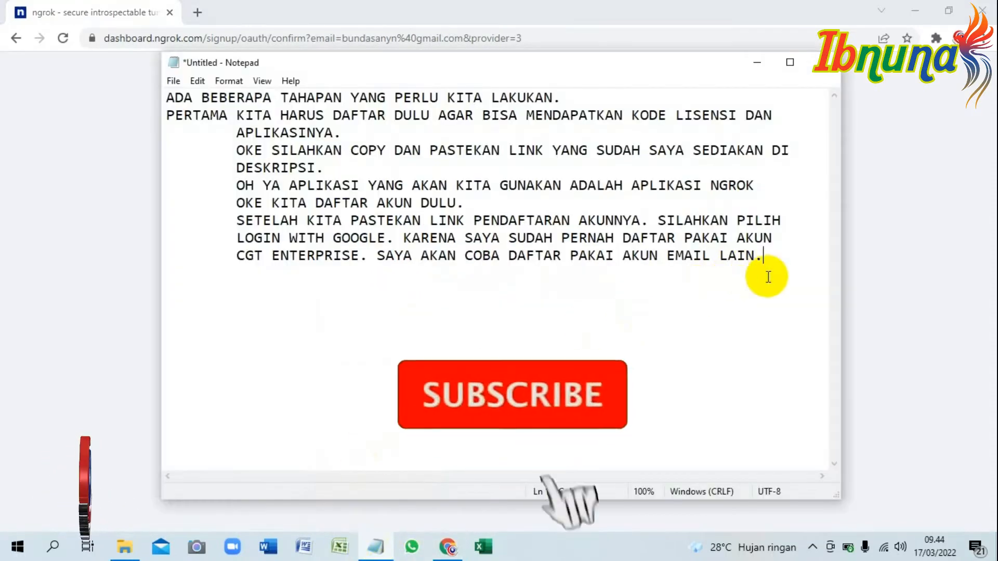
{"action": "key", "text": "Return"}
{"action": "key", "text": "Tab"}
{"action": "type", "text": "SETELAH ITU PILIH CREATE ACCOUT"}
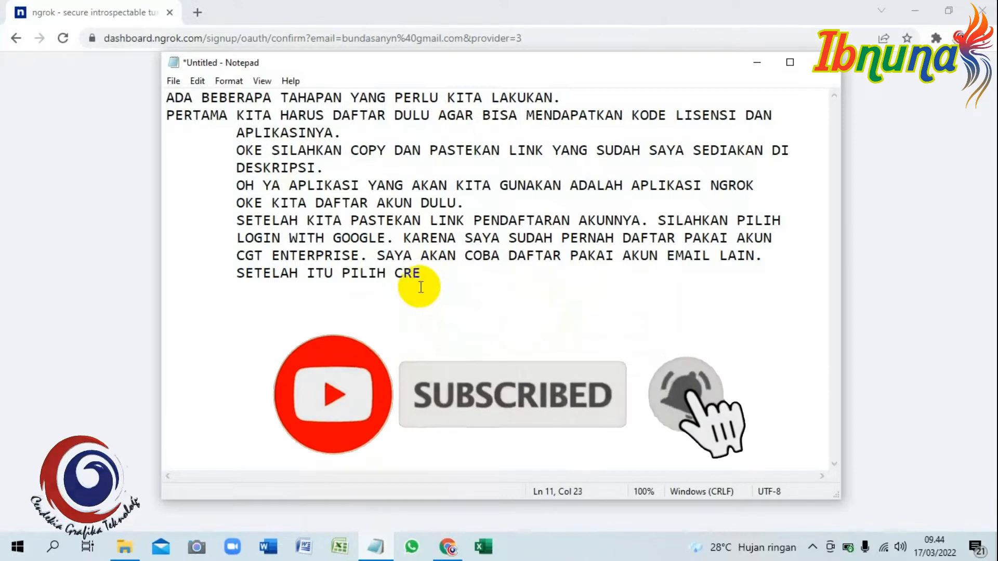
{"action": "key", "text": "BackSpace"}
{"action": "type", "text": "NT"}
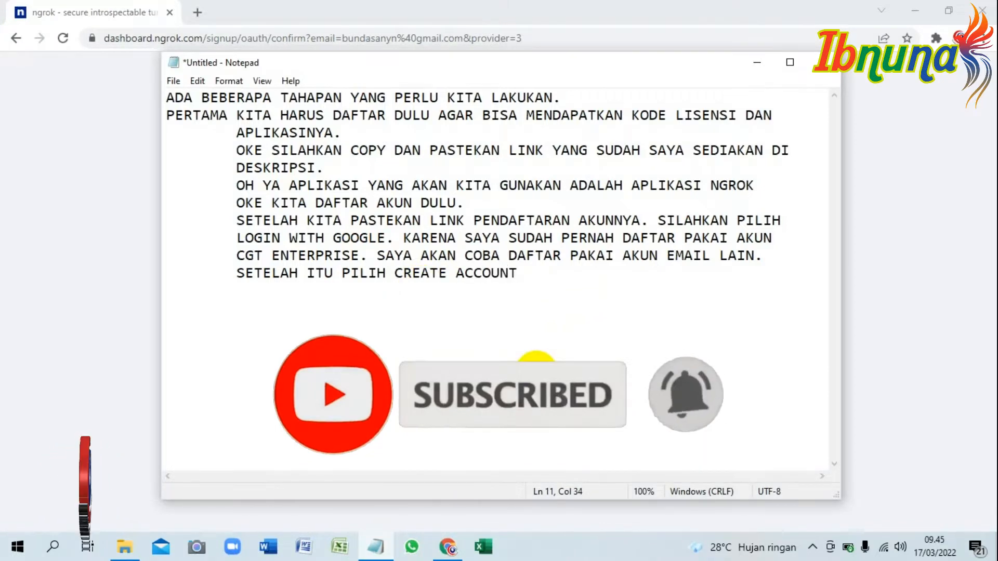
Switch to Chrome, accept ngrok's terms of service and privacy policy, and create the account.
{"action": "left_click", "coordinate": [373, 544]}
{"action": "left_click", "coordinate": [383, 280]}
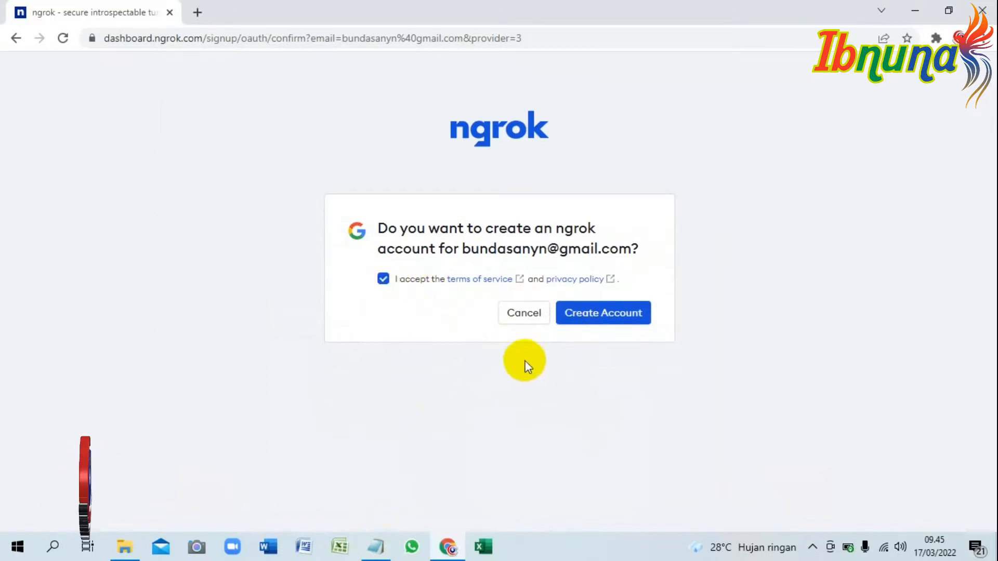
{"action": "left_click", "coordinate": [628, 314]}
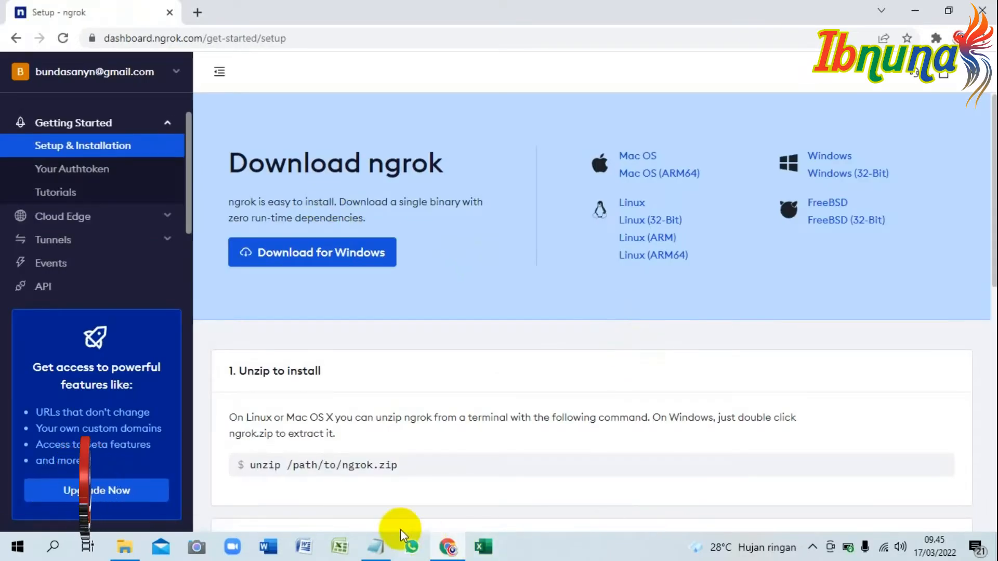
Continue the Notepad text with "NAH SEKARANG KITA SUDAH PUNYA AKUN. SELAIN KITA BISA DOWNLOAD APLIKASINYA KITA JUGA SUDAH PUNYA KODE REGISTRASI.".
{"action": "left_click", "coordinate": [377, 544]}
{"action": "type", "text": ". NAH SEKARA"}
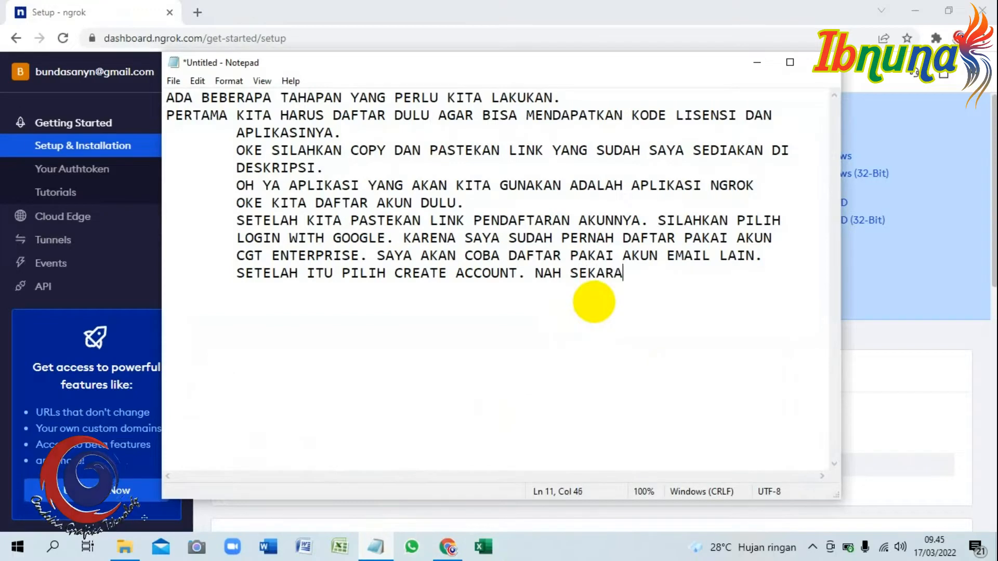
{"action": "type", "text": "NG KITA SUDAH PUNYA AKUN. "}
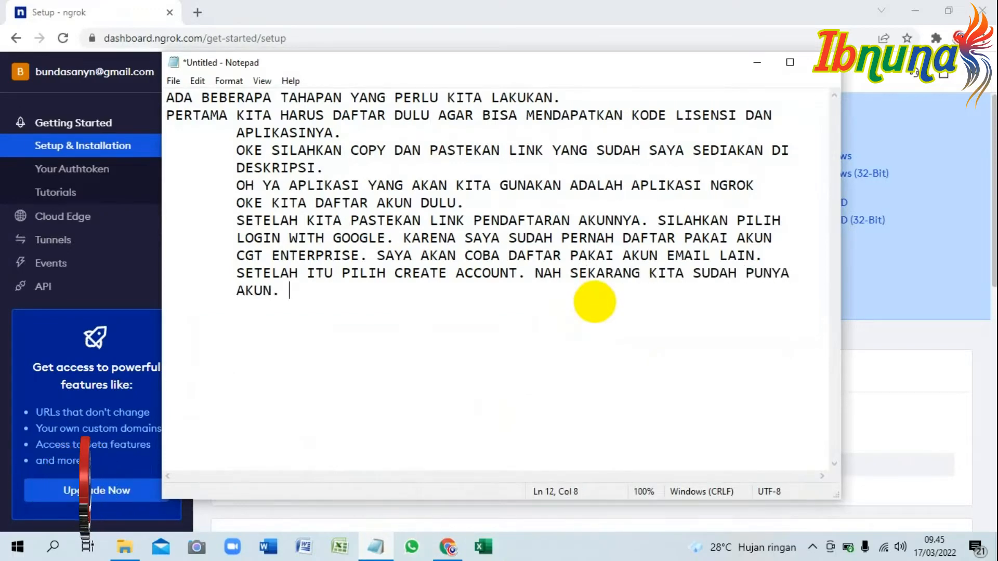
{"action": "type", "text": "SELAIN KITA BISA DOWNLOAD APLIKASIN"}
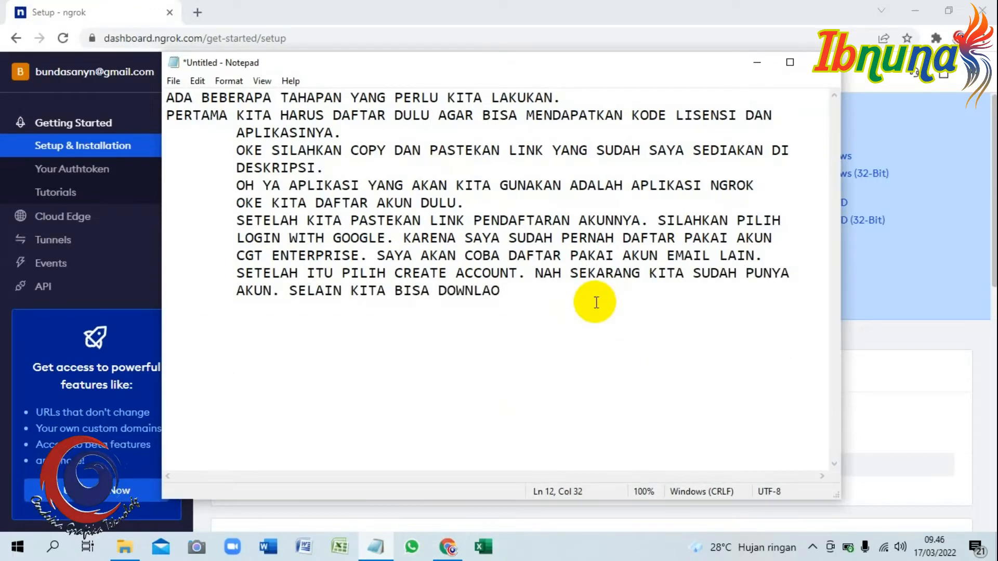
{"action": "type", "text": "YA KITA JUGA SUDAH PUNYA"}
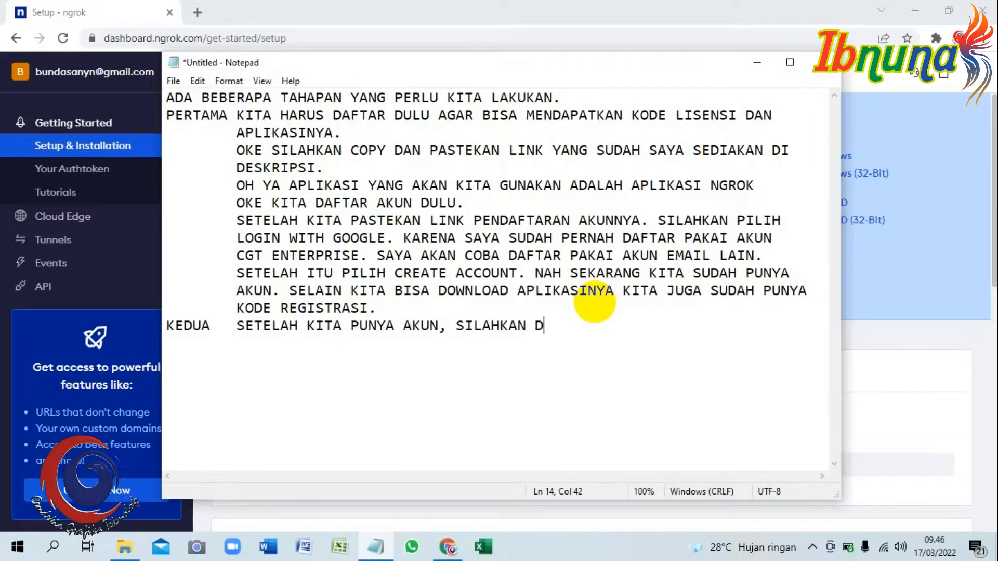
Add the "KEDUA" item "SETELAH KITA PUNYA AKUN, SILAHKAN DOWNLOAD APLIKASINYA, KEMUDIAN KITA EKSTRAK DAN NANTI KITA TARUH DI", then return to Chrome.
{"action": "type", "text": "OAD APLIKASINYA, KEMUDIAN"}
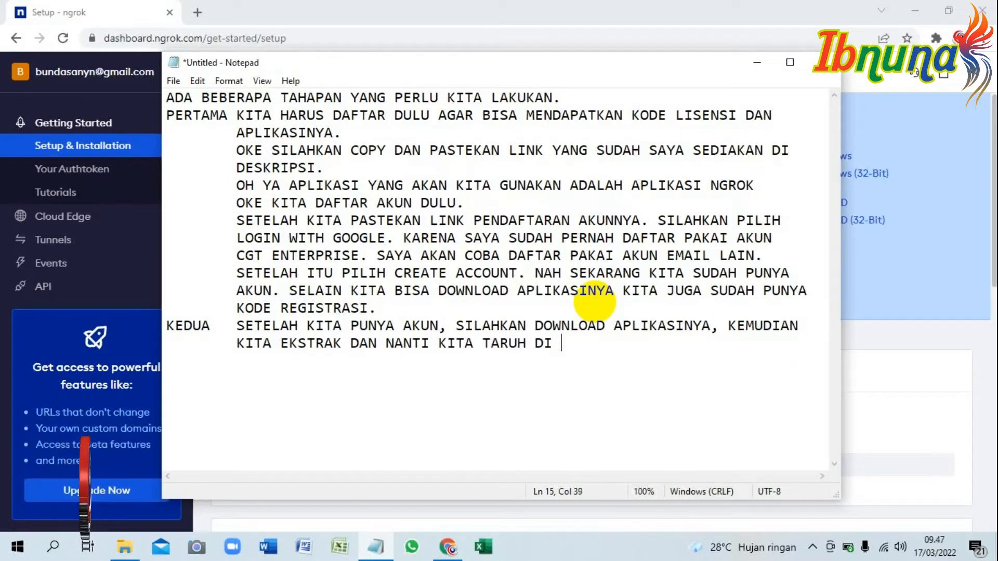
{"action": "left_click", "coordinate": [419, 8]}
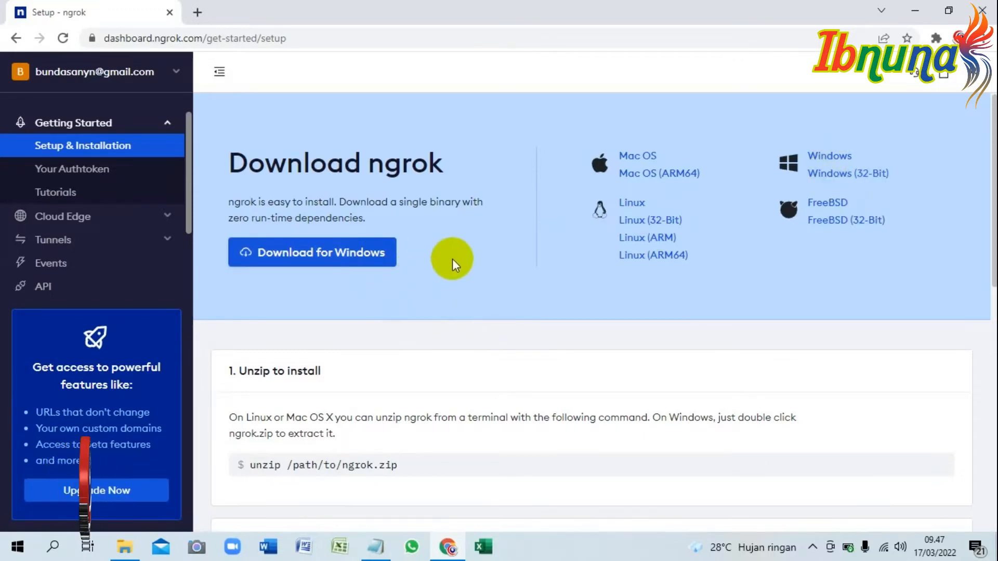
Switch to File Explorer and extract the ngrok-stable-windows-amd64 archive into a folder of the same name.
{"action": "left_click", "coordinate": [125, 546]}
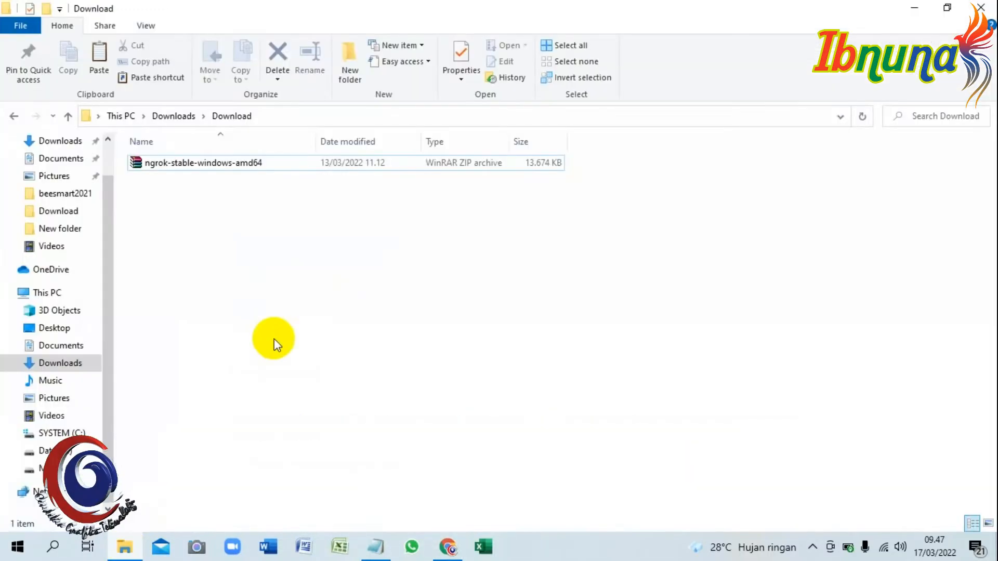
{"action": "left_click", "coordinate": [218, 174]}
{"action": "right_click", "coordinate": [278, 172]}
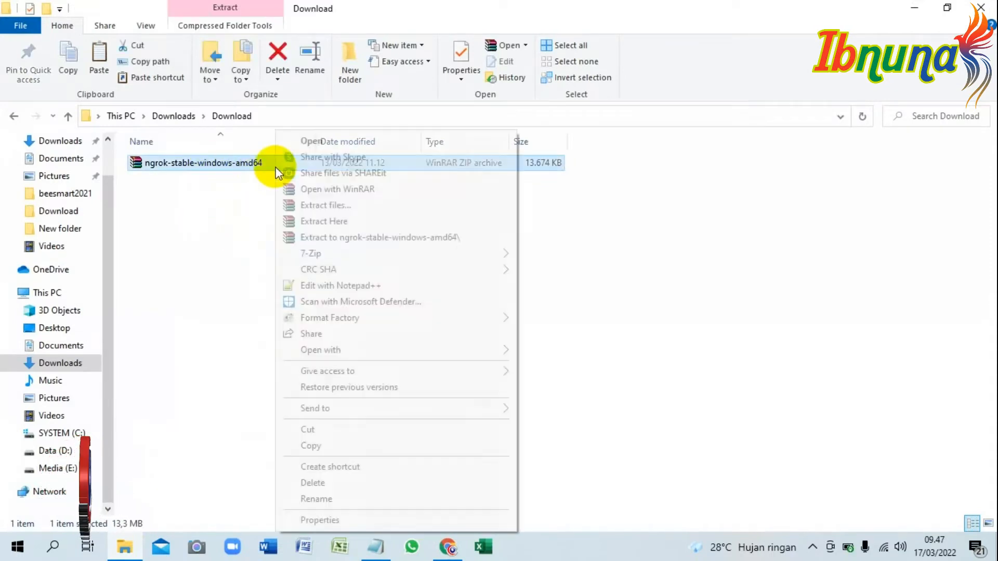
{"action": "left_click", "coordinate": [346, 238]}
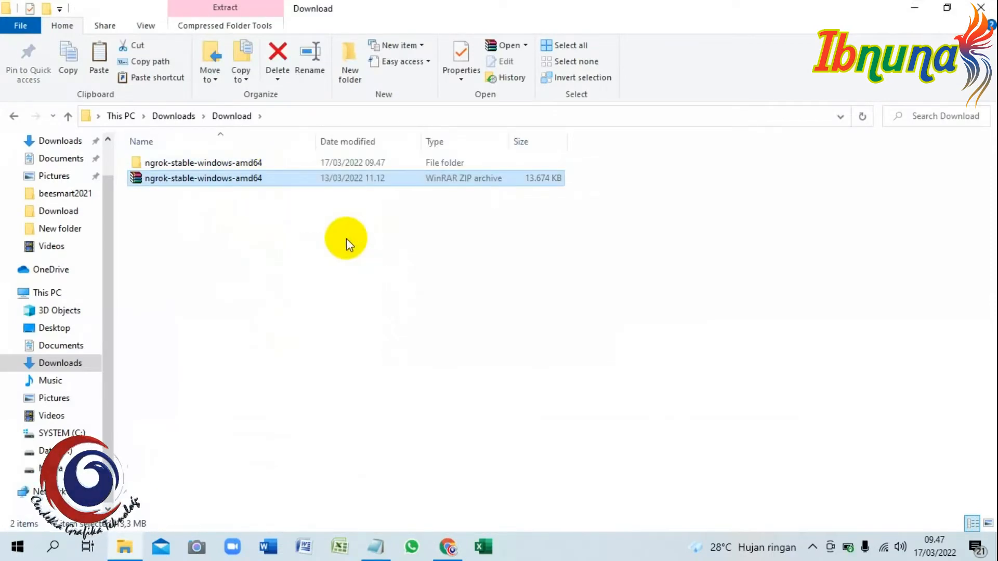
Copy the ngrok application from the extracted ngrok-stable-windows-amd64 folder.
{"action": "double_click", "coordinate": [251, 165]}
{"action": "left_click", "coordinate": [161, 161]}
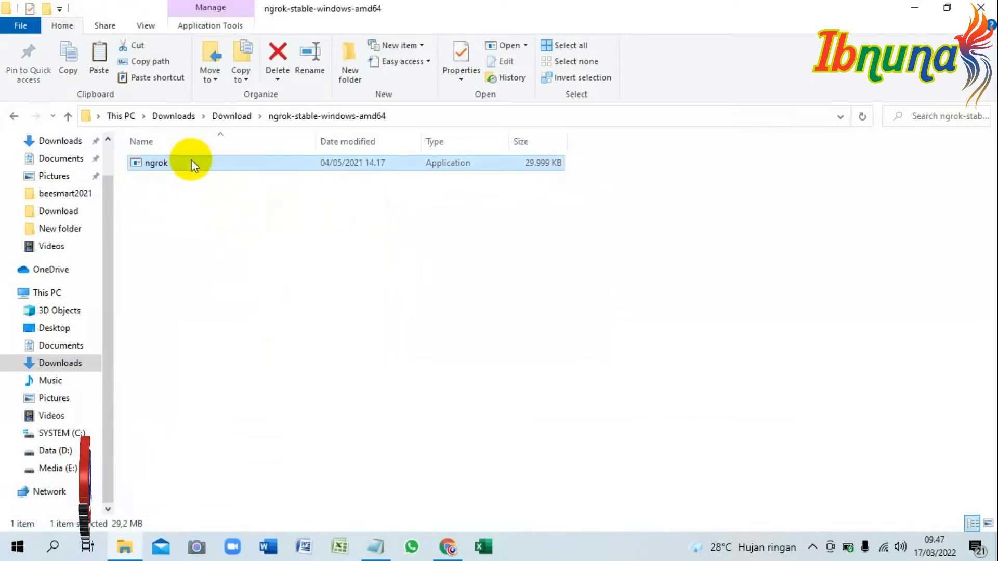
{"action": "right_click", "coordinate": [191, 160]}
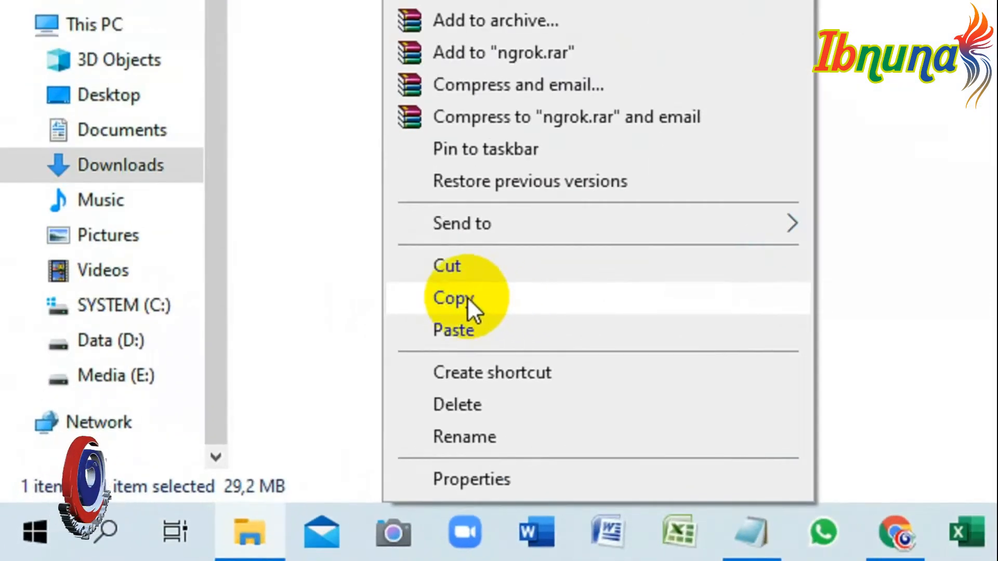
{"action": "left_click", "coordinate": [467, 298]}
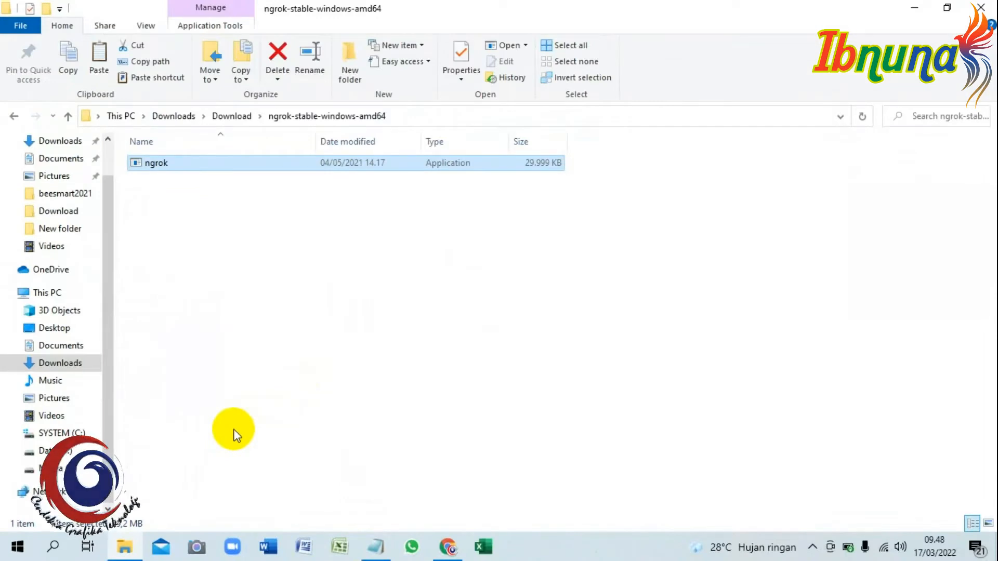
Paste the copied ngrok application into the root of the SYSTEM (C:) drive and select it.
{"action": "left_click", "coordinate": [78, 432]}
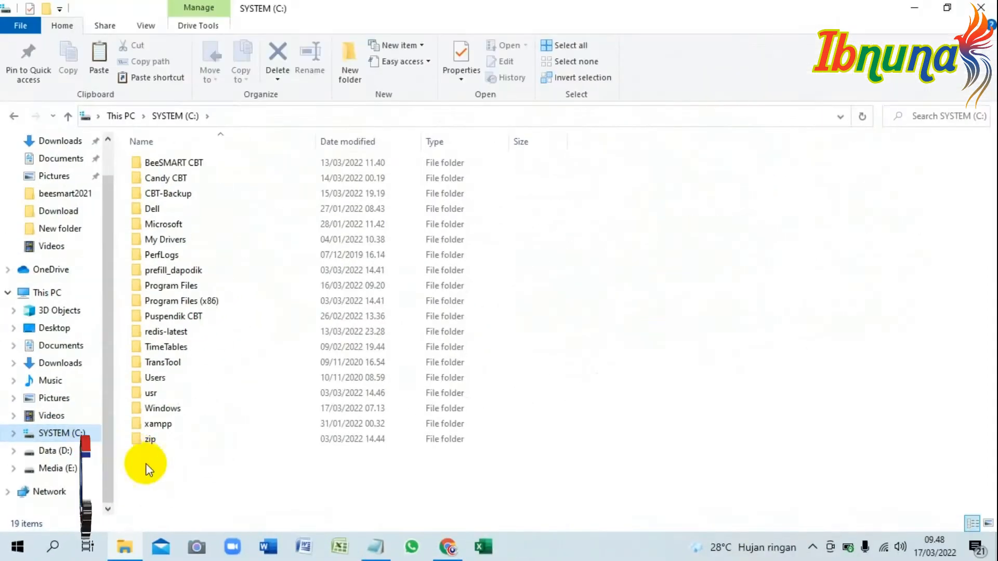
{"action": "right_click", "coordinate": [186, 479]}
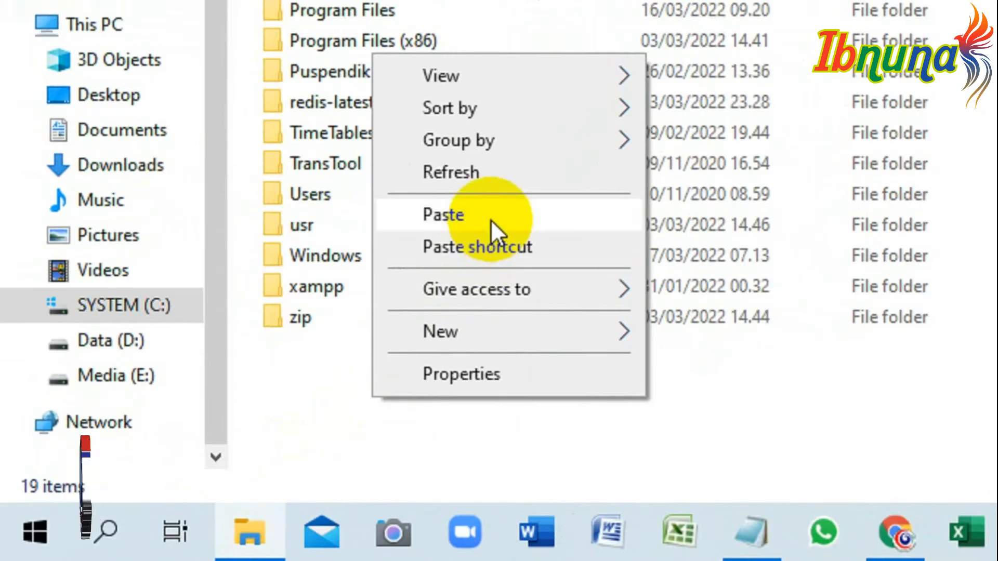
{"action": "left_click", "coordinate": [490, 219]}
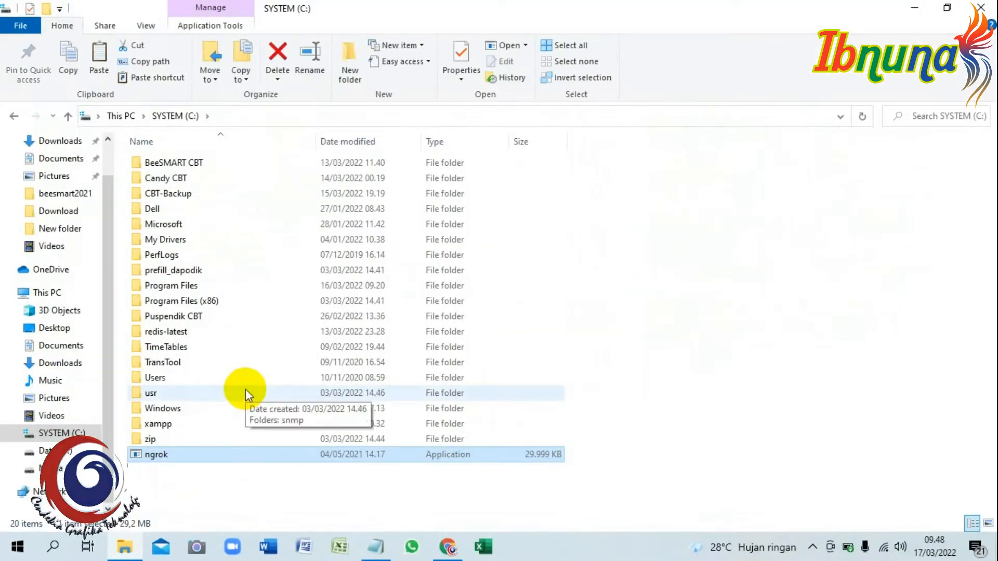
{"action": "left_click", "coordinate": [251, 498]}
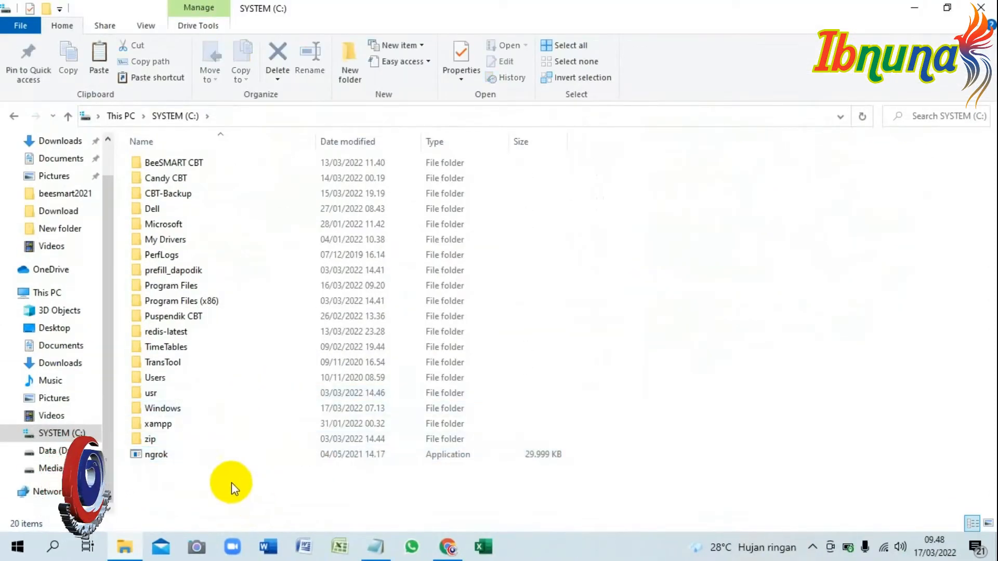
{"action": "left_click", "coordinate": [171, 457]}
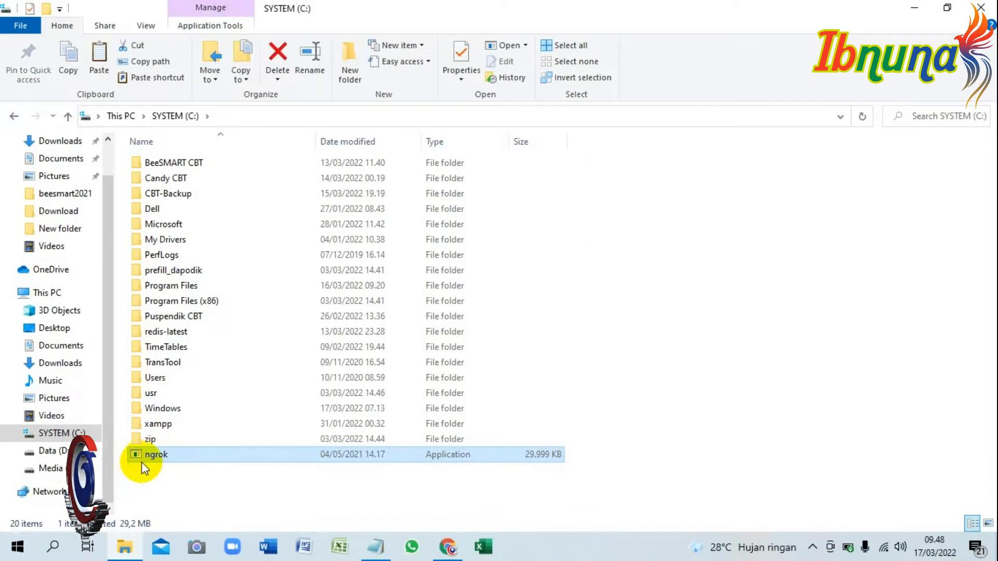
In Notepad, add the "KETIGA" item "SEBELUM KITA AKTIFKAN APLIKASI NGROK, JANGAN LUPA UNTUK MENGAKTIFKAN APLIKASI CBT YANG AKAN KITA ONLINEKAN TERLEBIH DAHULU".
{"action": "left_click", "coordinate": [376, 547]}
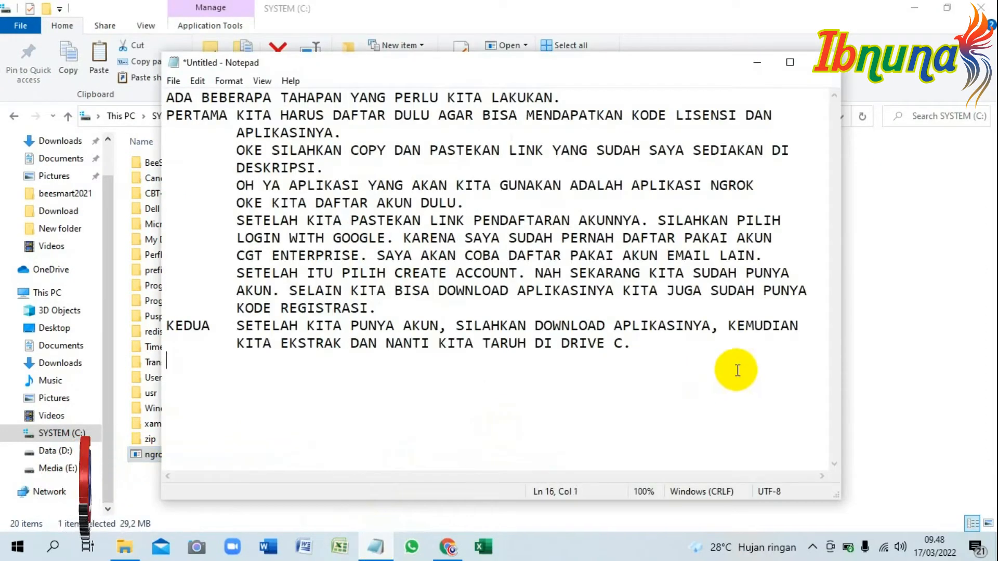
{"action": "type", "text": "KETIGA"}
{"action": "key", "text": "Tab"}
{"action": "type", "text": "SEBELUM KITA AKTIFKAN APLIKASI NGROK, "}
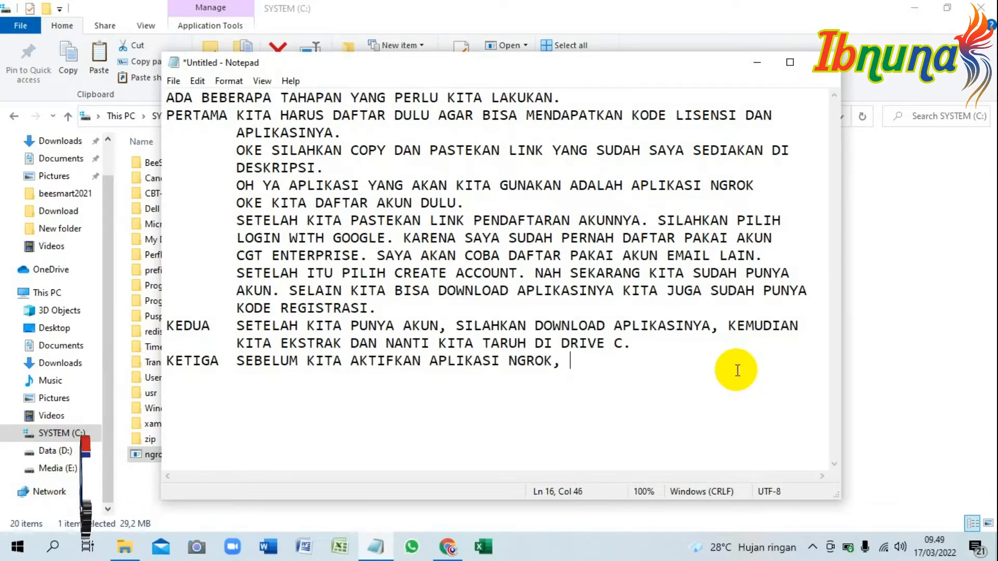
{"action": "type", "text": "JANGAN LUPA UNTUK MENGAKTIFKA"}
{"action": "type", "text": "N APLIKASI CBT "}
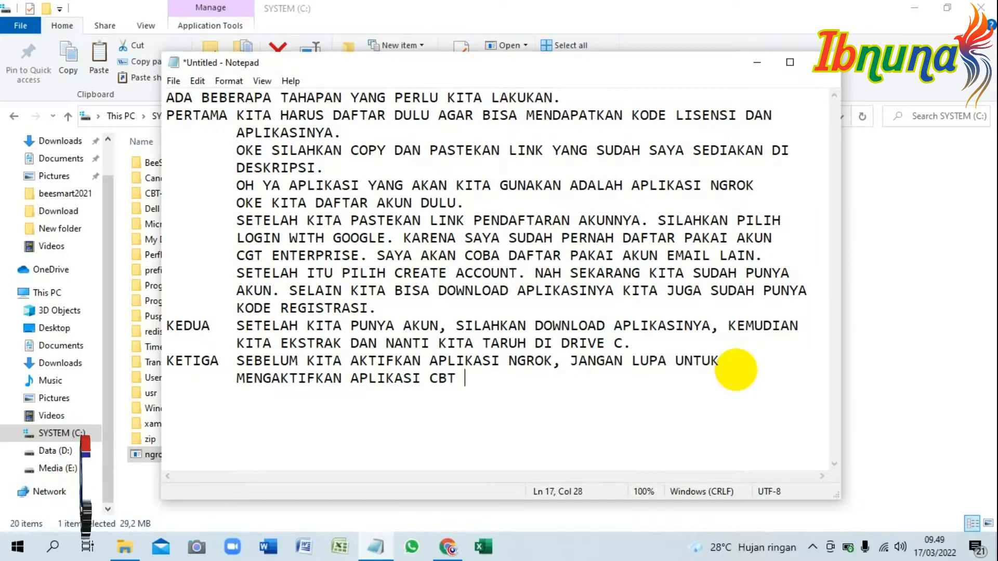
{"action": "type", "text": "YANG AKAN KITA ONLINEKAN "}
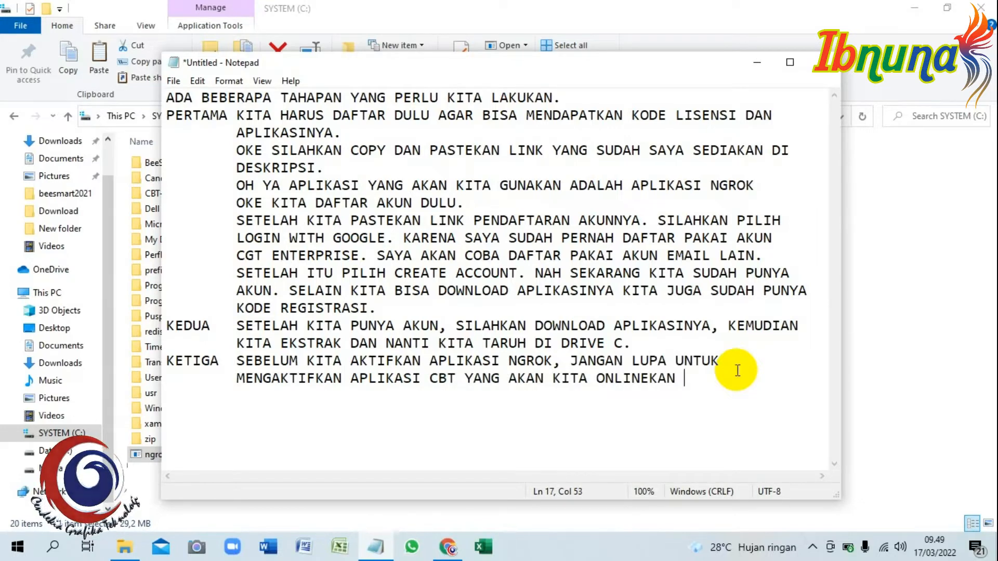
{"action": "type", "text": "TERLEBIH DAHULU"}
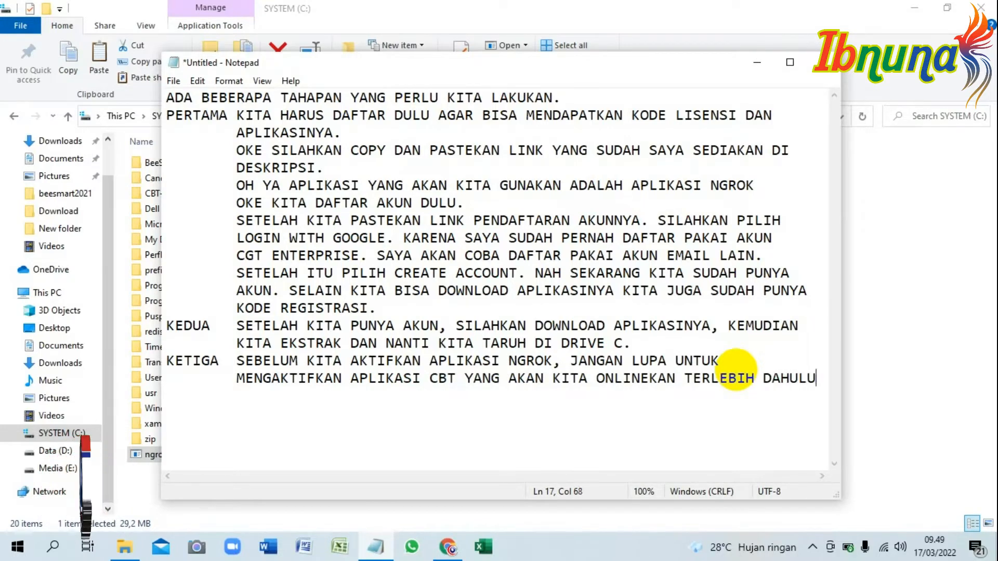
Continue the "KETIGA" item with "KARENA SAYA AKAN MENGONLINEKAN APLIKASI PUSPENDIK CBT, MAKA SAYA AKAN MASUK FOLDER PUSPENSIK CBT.".
{"action": "key", "text": "Return"}
{"action": "key", "text": "Tab"}
{"action": "type", "text": "KARENA SAYA AKAN MENGONLINEKAN APLIKASI PUSPENDIK CBT, MAKA SAYA"}
{"action": "key", "text": "Return"}
{"action": "key", "text": "Tab"}
{"action": "type", "text": "A"}
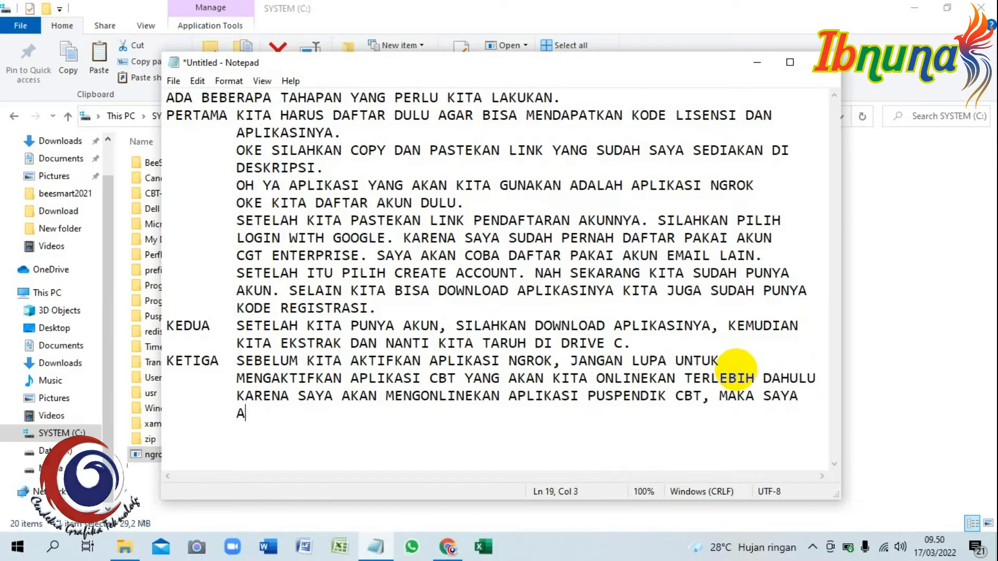
{"action": "type", "text": "KAN MASUK FOLDER "}
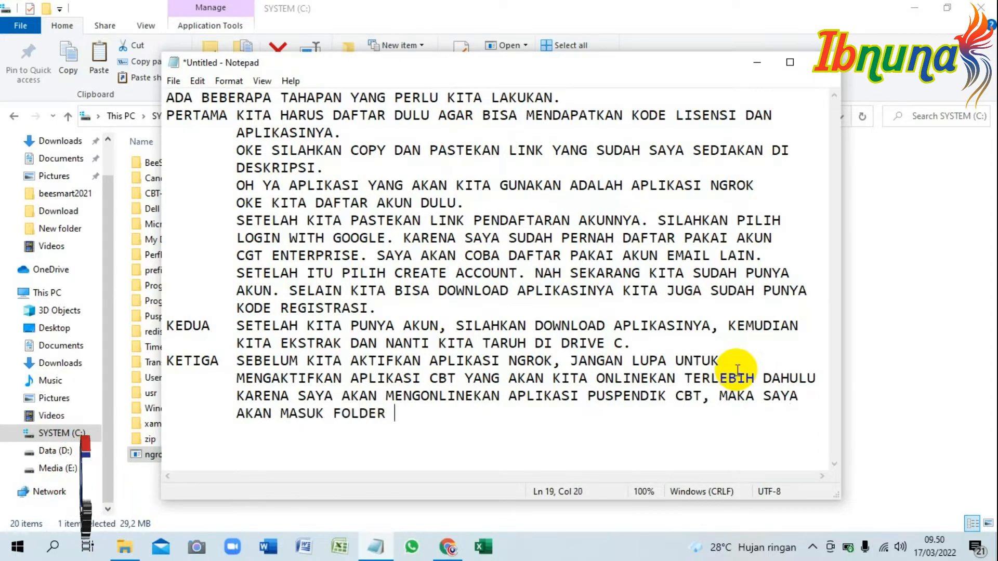
{"action": "type", "text": "PUSPENSIK CBT."}
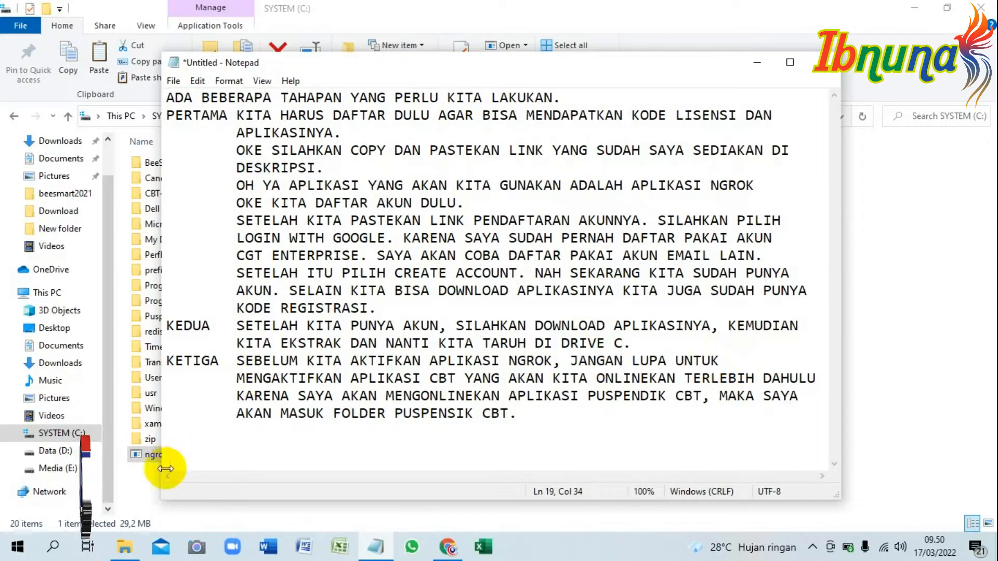
Return to File Explorer and open the Puspendik CBT folder on drive C.
{"action": "left_click", "coordinate": [129, 492]}
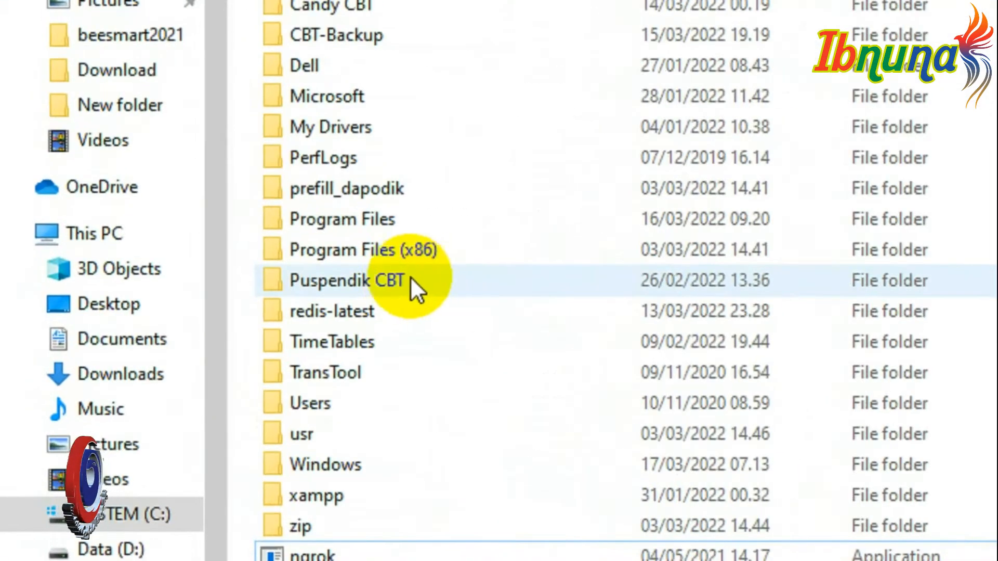
{"action": "double_click", "coordinate": [201, 314]}
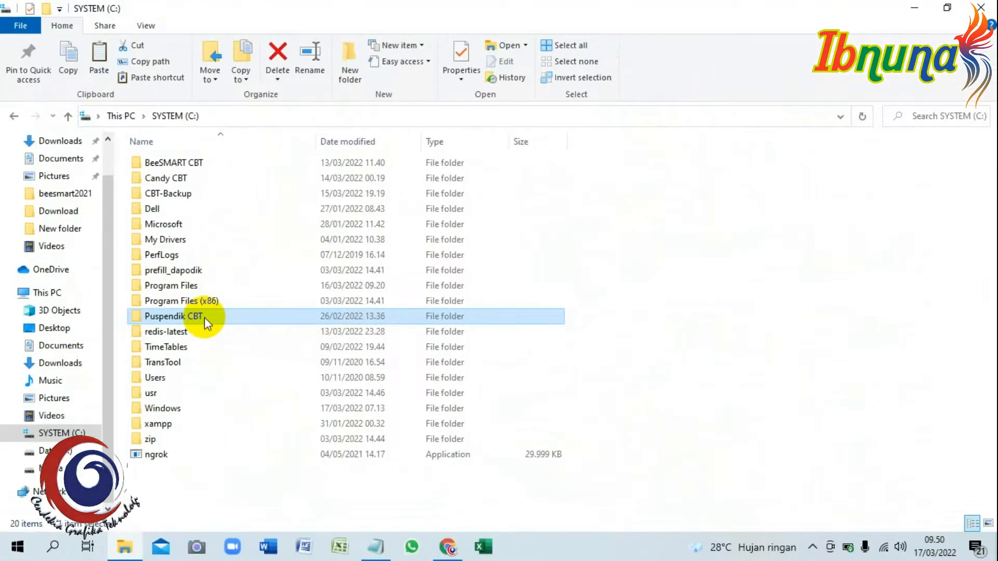
{"action": "double_click", "coordinate": [204, 317]}
{"action": "scroll", "coordinate": [204, 319], "scroll_direction": "down", "scroll_amount": 5}
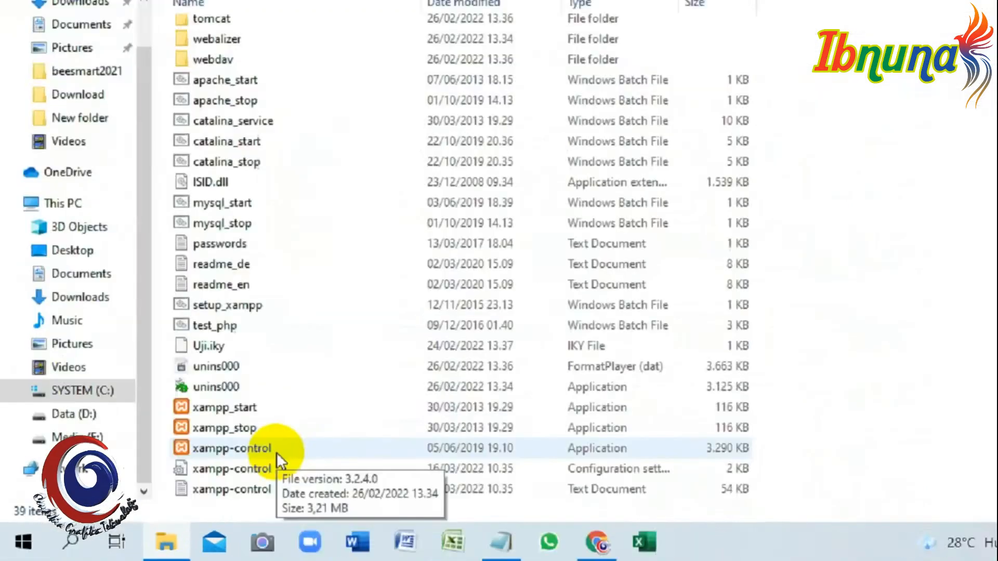
Run the xampp-control application as administrator and start its Apache and MySQL modules.
{"action": "left_click", "coordinate": [207, 477]}
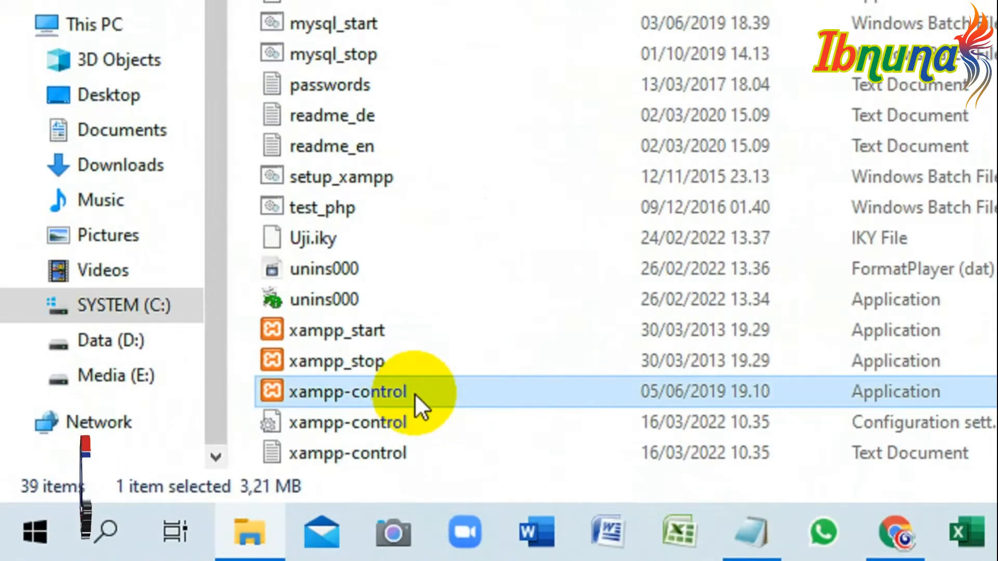
{"action": "right_click", "coordinate": [414, 392]}
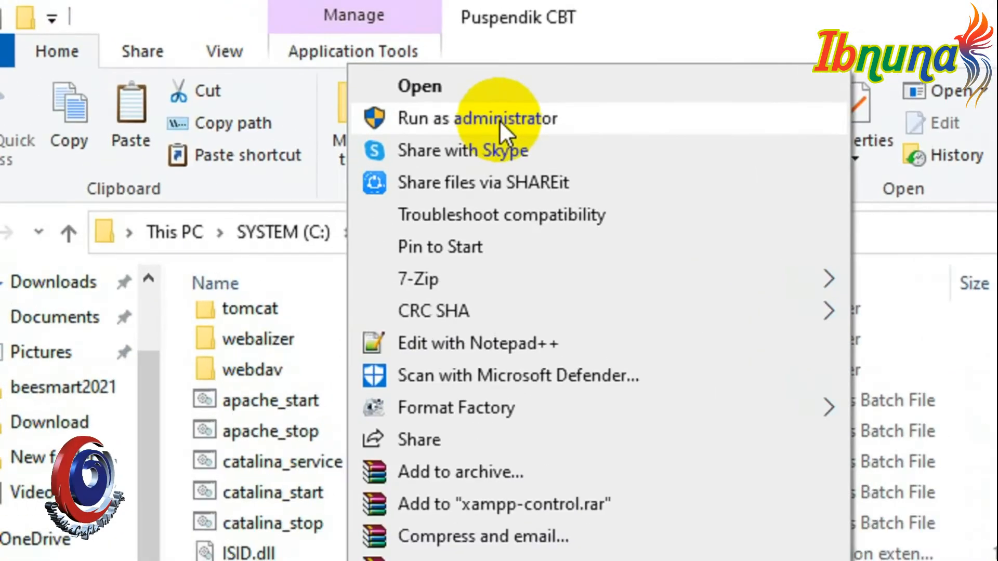
{"action": "left_click", "coordinate": [283, 62]}
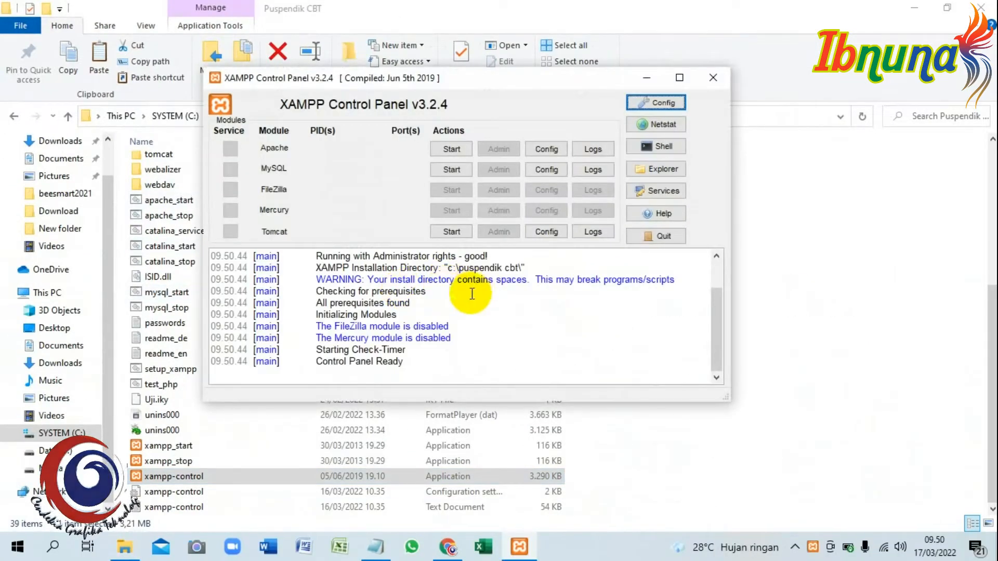
{"action": "left_click", "coordinate": [450, 150]}
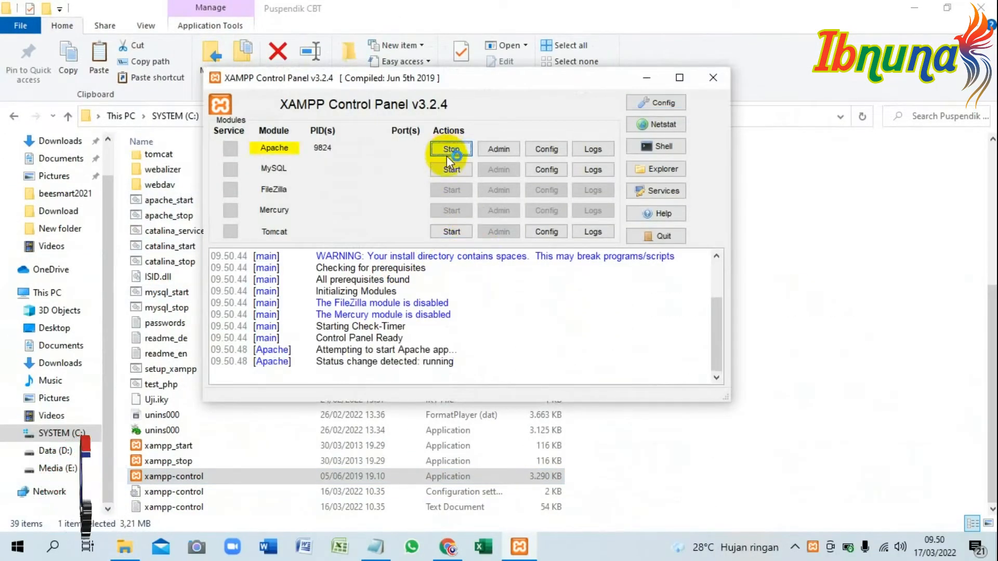
{"action": "left_click", "coordinate": [452, 170]}
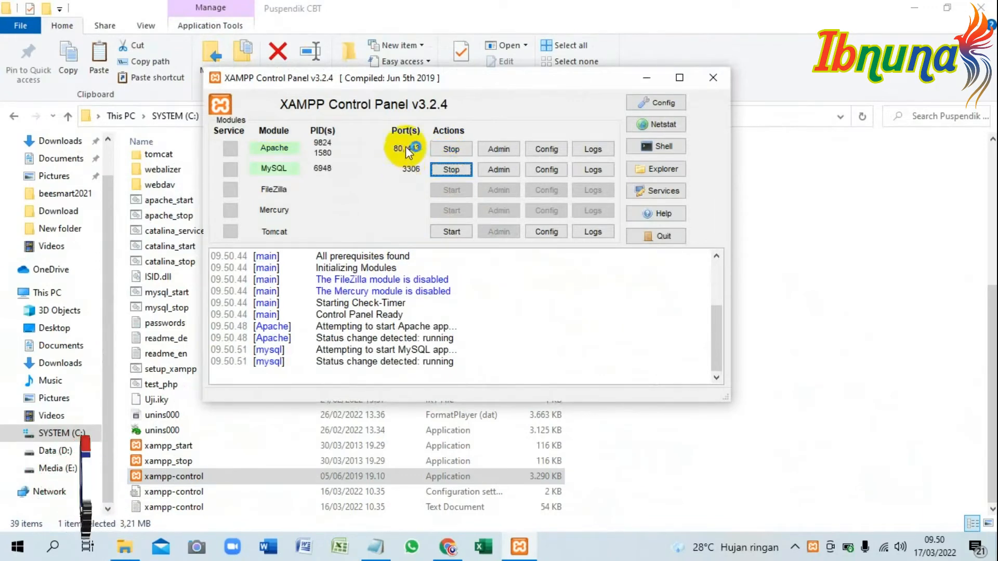
Replace all the Notepad text with "KEEMPAT SETELAH APLIKASI CBT KITA AKTIF. SELANJUTNYA KITA AKAN MENGAKTIFKAN APLIKASI NGROK".
{"action": "left_click", "coordinate": [376, 546]}
{"action": "key", "text": "ctrl+a"}
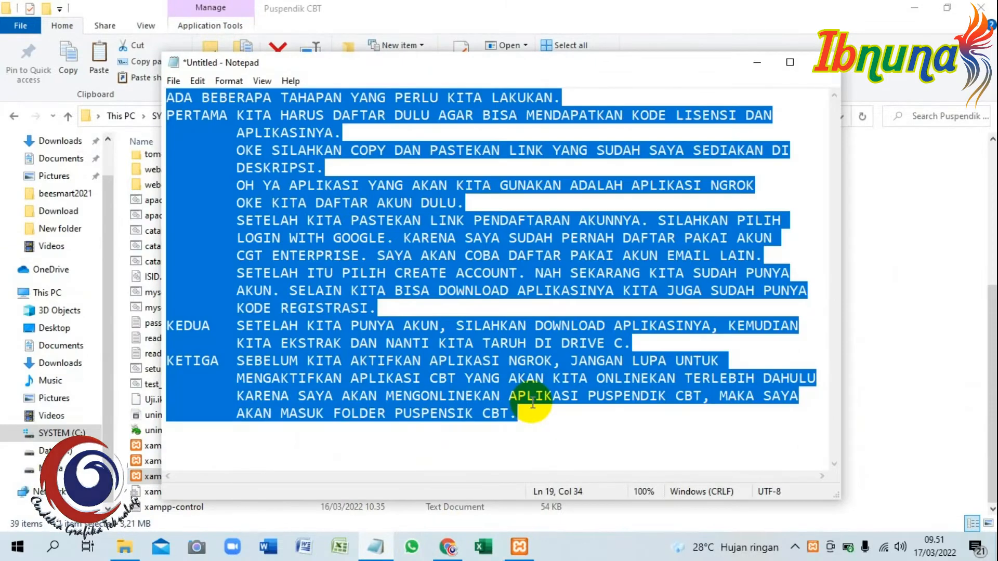
{"action": "type", "text": "KEE"}
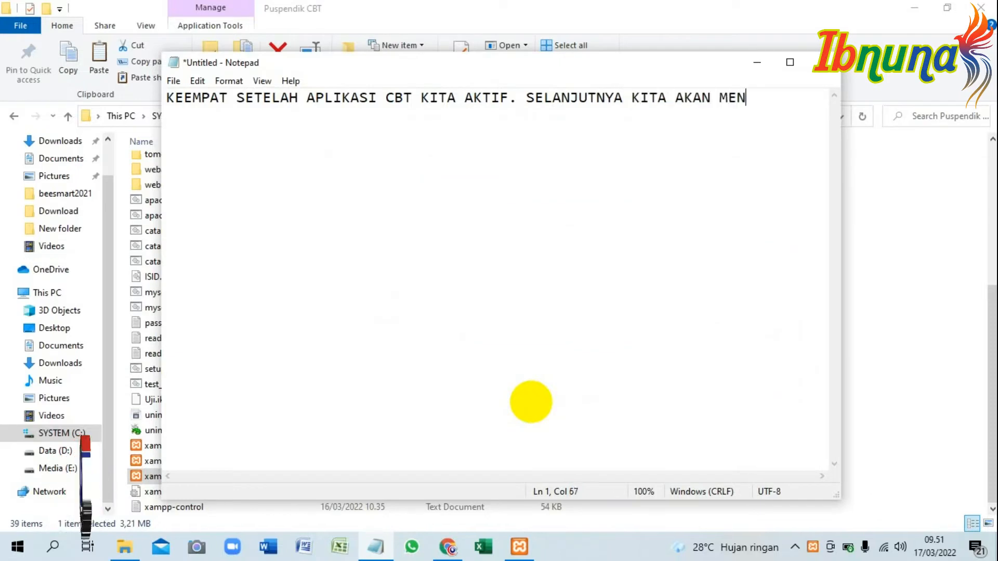
{"action": "key", "text": "Tab"}
{"action": "type", "text": "APLIKASI NGROK"}
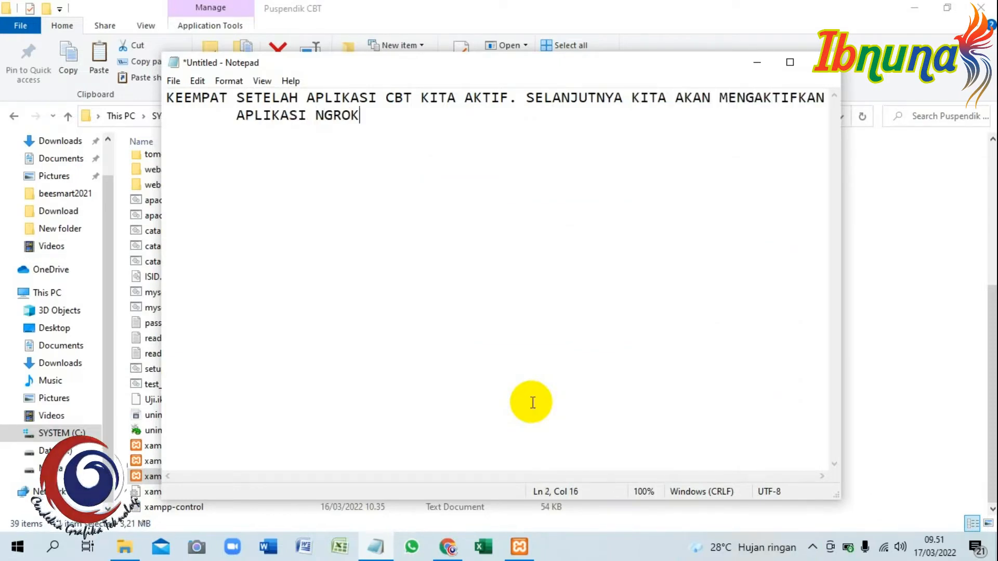
{"action": "type", "text": ". CARANYA CUKUP KLIK KANAN KEMUDIAN RU"}
{"action": "type", "text": "LIH RUN AS"}
Continue the "KEEMPAT" item with ". CARANYA CUKUP KLIK KANAN KEMUDIAN PILIH RUN AS ADMINISTRATOR".
{"action": "key", "text": "Return"}
{"action": "key", "text": "Tab"}
{"action": "type", "text": "ADMINIS"}
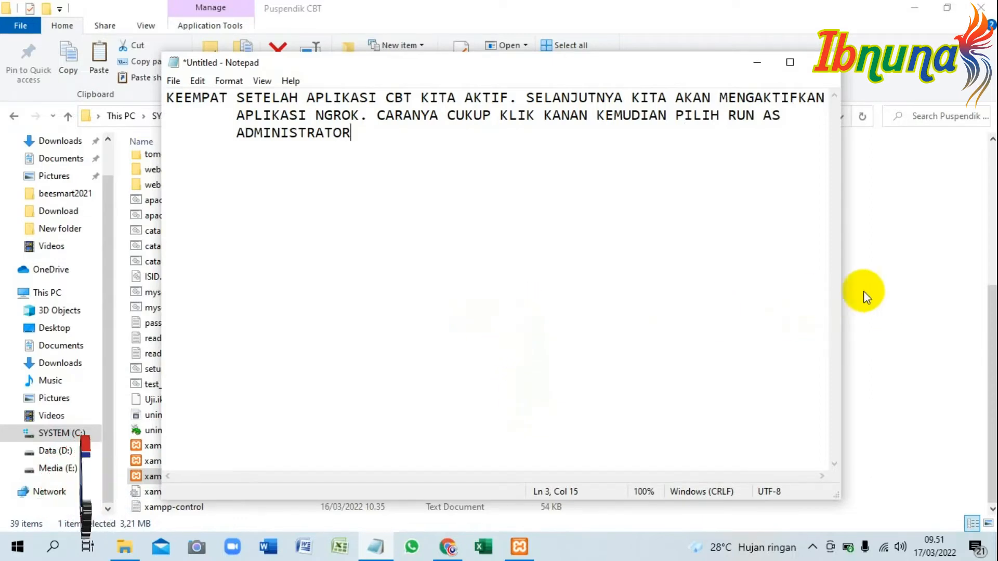
Switch to File Explorer and run the ngrok application on drive C as administrator.
{"action": "left_click", "coordinate": [872, 301]}
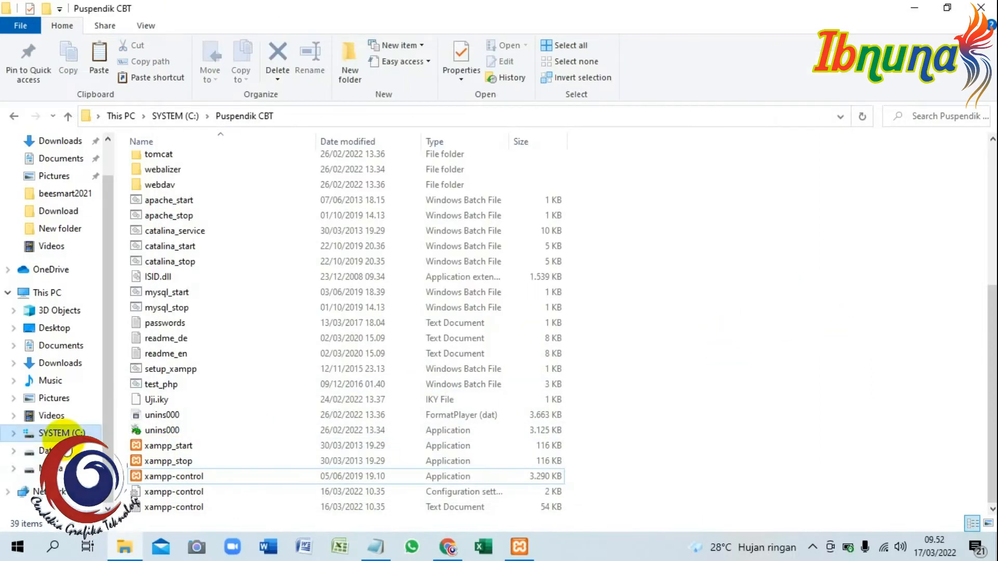
{"action": "left_click", "coordinate": [58, 431]}
{"action": "left_click", "coordinate": [176, 457]}
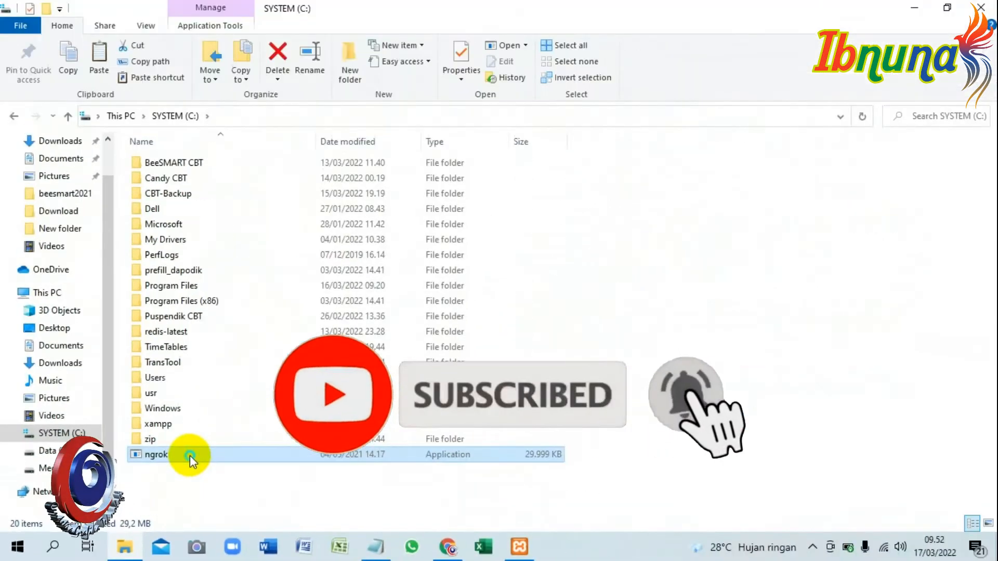
{"action": "right_click", "coordinate": [358, 346]}
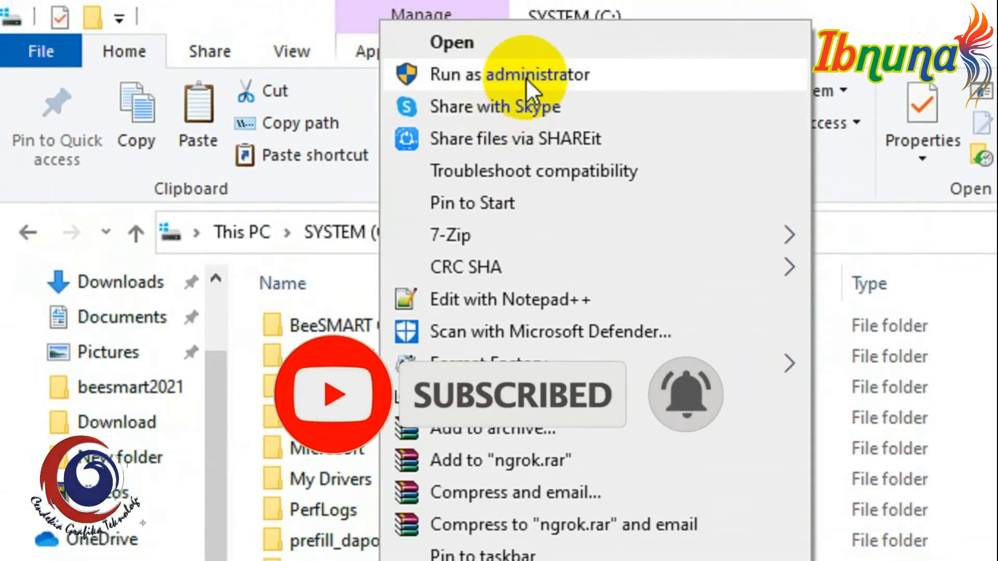
{"action": "left_click", "coordinate": [530, 76]}
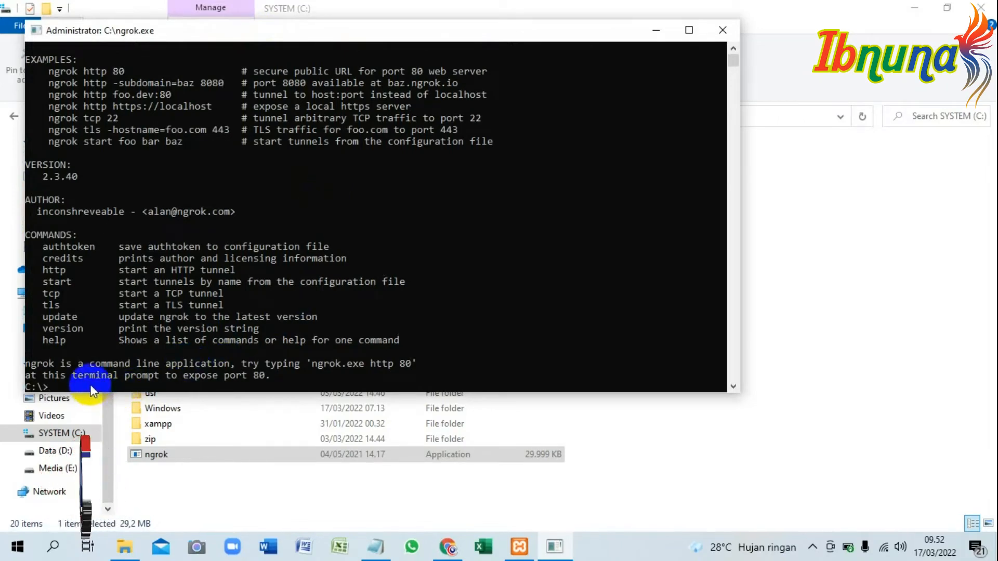
Extend the Notepad text with registration notes, from "SETELAH APLIKASI NGROK TERBUKA. SELANJUTNYA KITA REGISTRASI DULU" to "COPY KODE REGISTRASI YANG SUDAH KITA MILIKI.".
{"action": "left_click", "coordinate": [375, 546]}
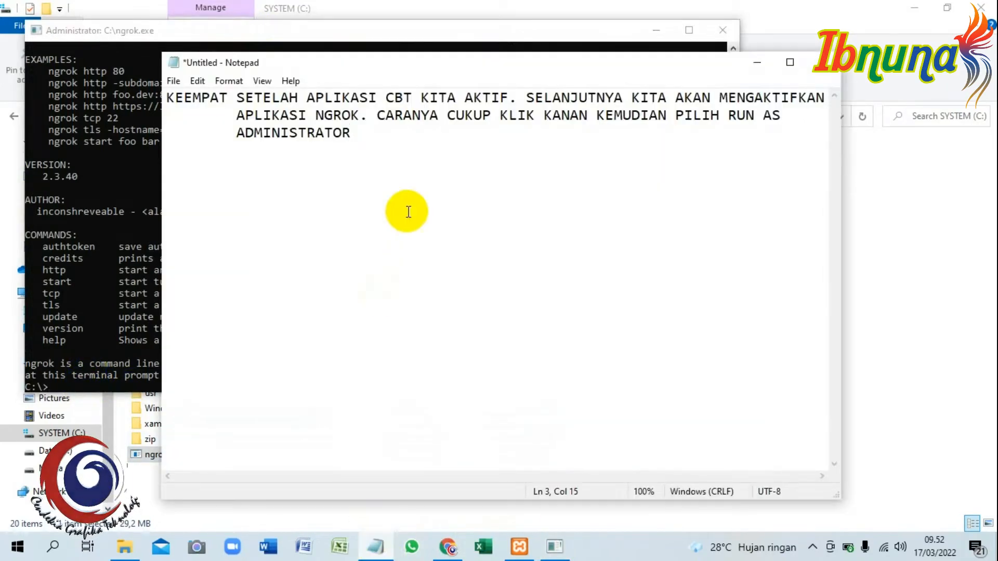
{"action": "type", "text": "."}
{"action": "key", "text": "Return"}
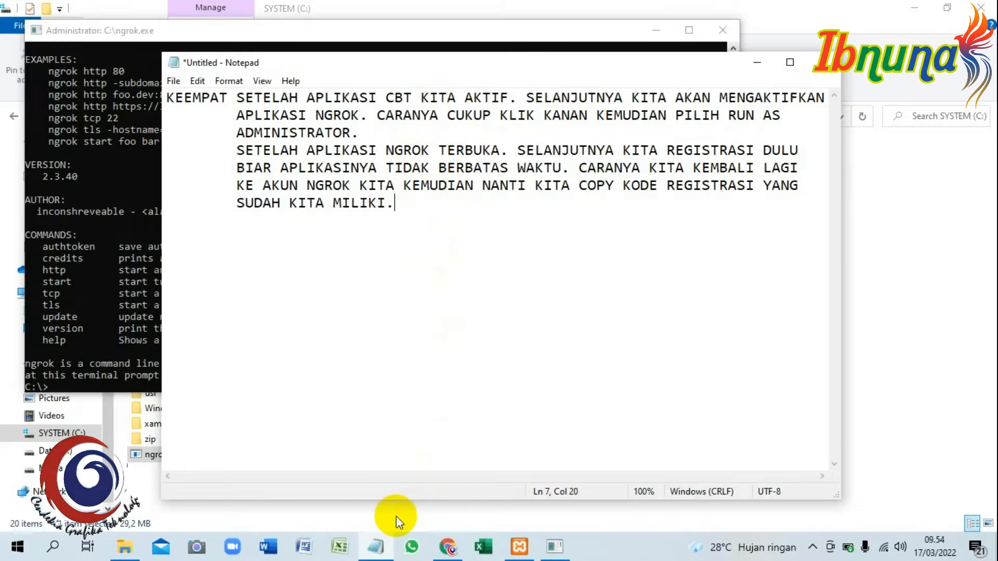
Copy the authtoken command from the ngrok dashboard in Chrome, and add the Notepad line "SETELAH ITU BARU KITA PASTEKAN DI APLIKASI NGROK YANG SUDAH TERBUKA.".
{"action": "left_click", "coordinate": [447, 548]}
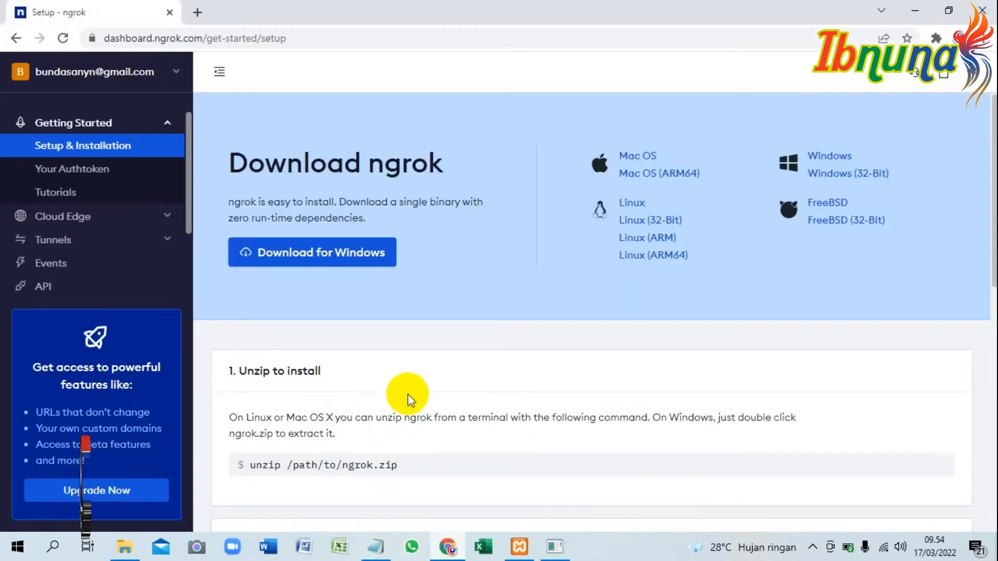
{"action": "scroll", "coordinate": [416, 379], "scroll_direction": "down", "scroll_amount": 4}
{"action": "scroll", "coordinate": [410, 369], "scroll_direction": "down", "scroll_amount": 1}
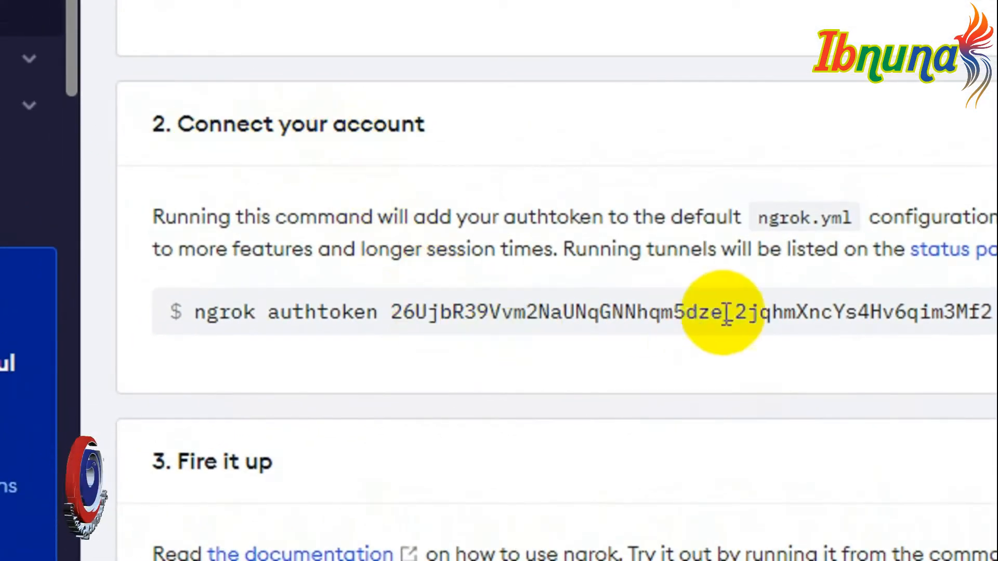
{"action": "triple_click", "coordinate": [869, 311]}
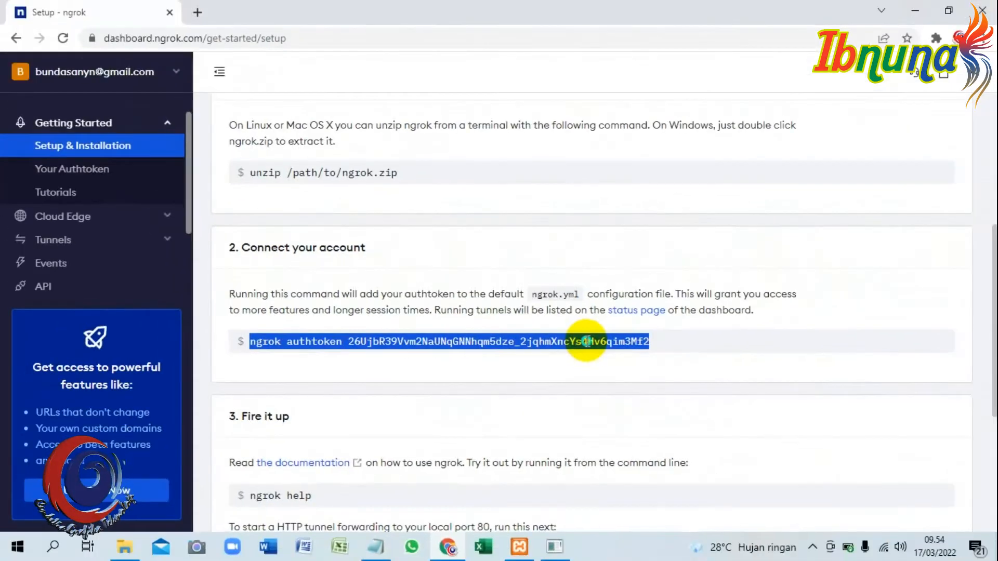
{"action": "right_click", "coordinate": [751, 311]}
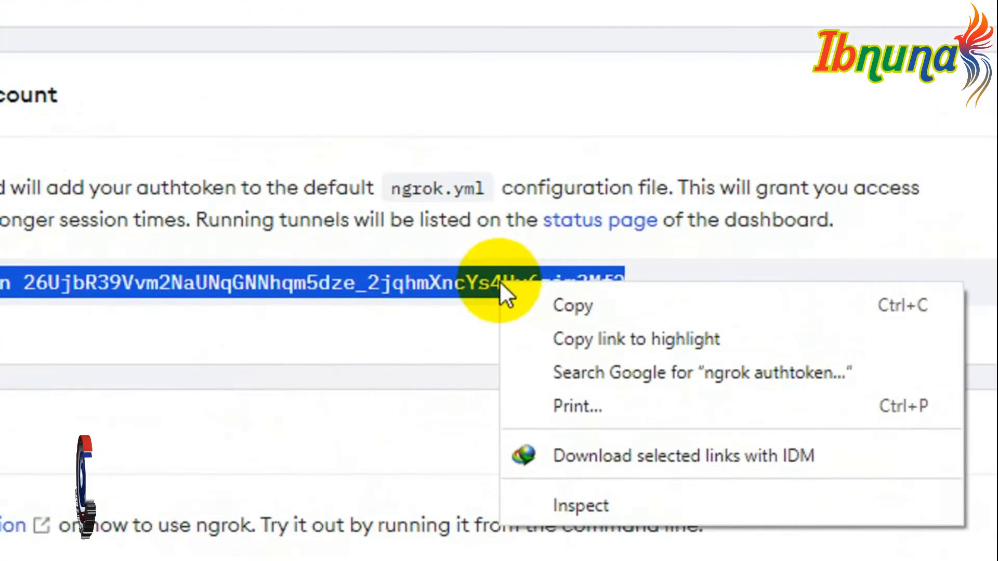
{"action": "left_click", "coordinate": [598, 309]}
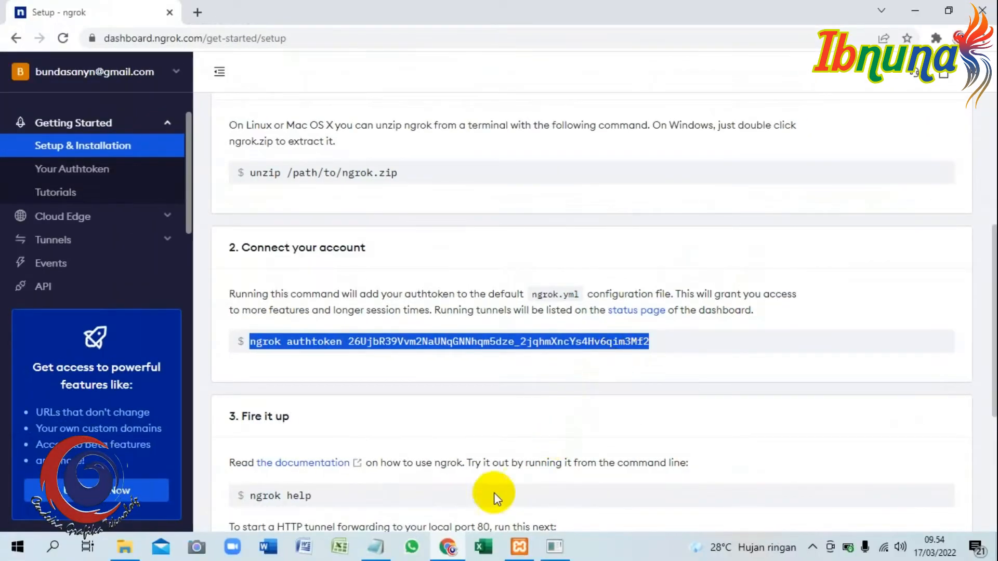
{"action": "left_click", "coordinate": [376, 544]}
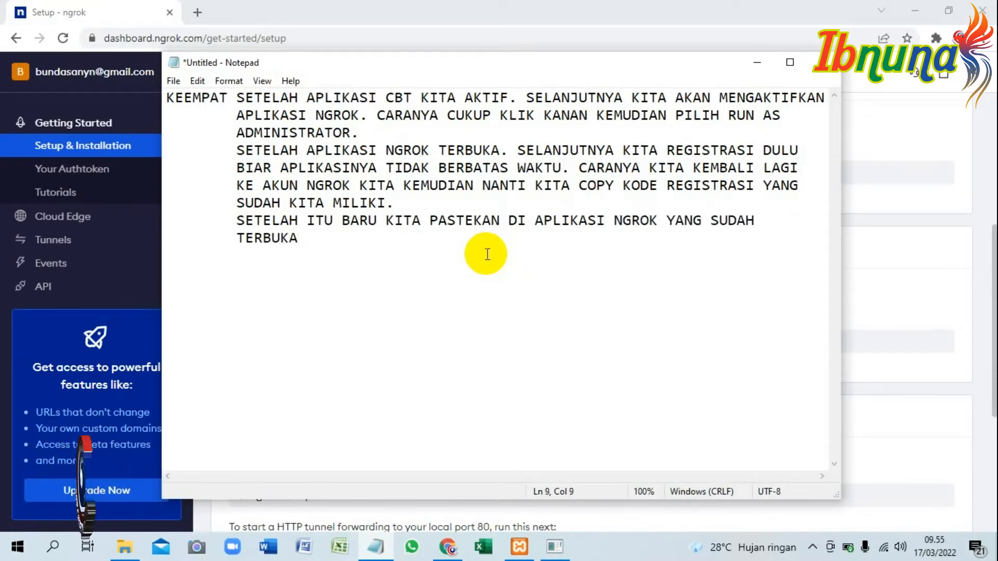
Switch to the ngrok console, paste the copied authtoken command at the C:\ prompt and run it.
{"action": "left_click", "coordinate": [555, 546]}
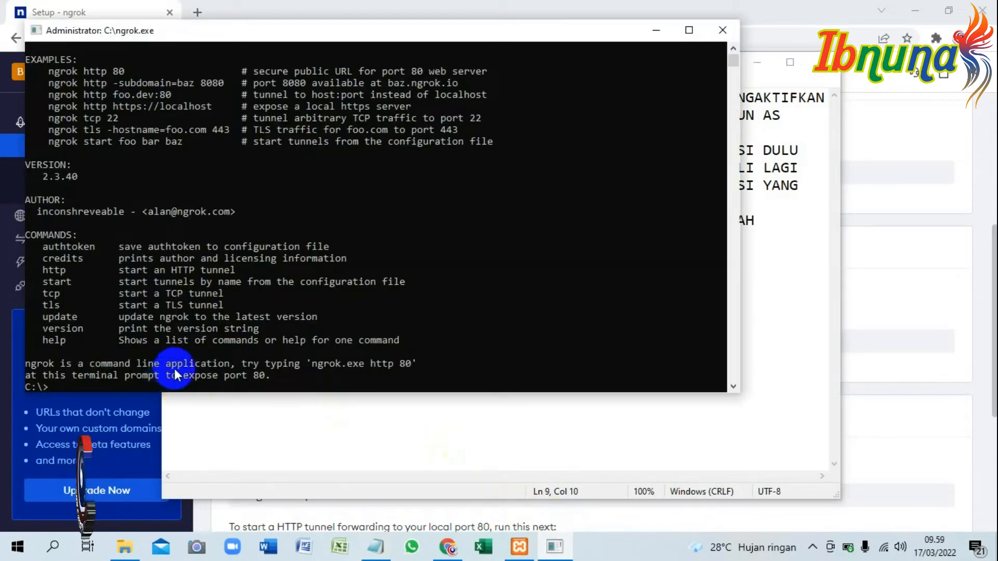
{"action": "scroll", "coordinate": [171, 370], "scroll_direction": "down", "scroll_amount": 3}
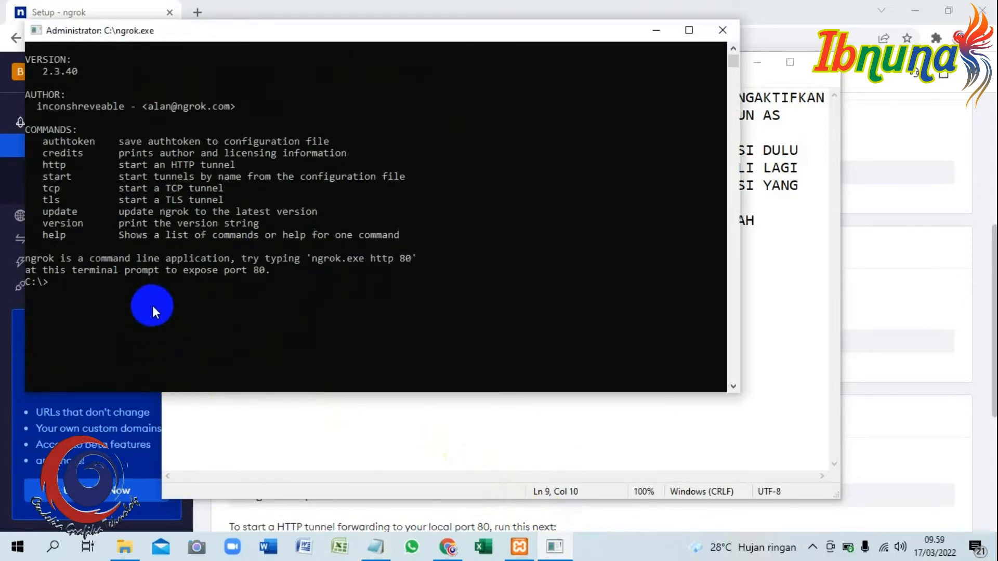
{"action": "key", "text": "ctrl+v"}
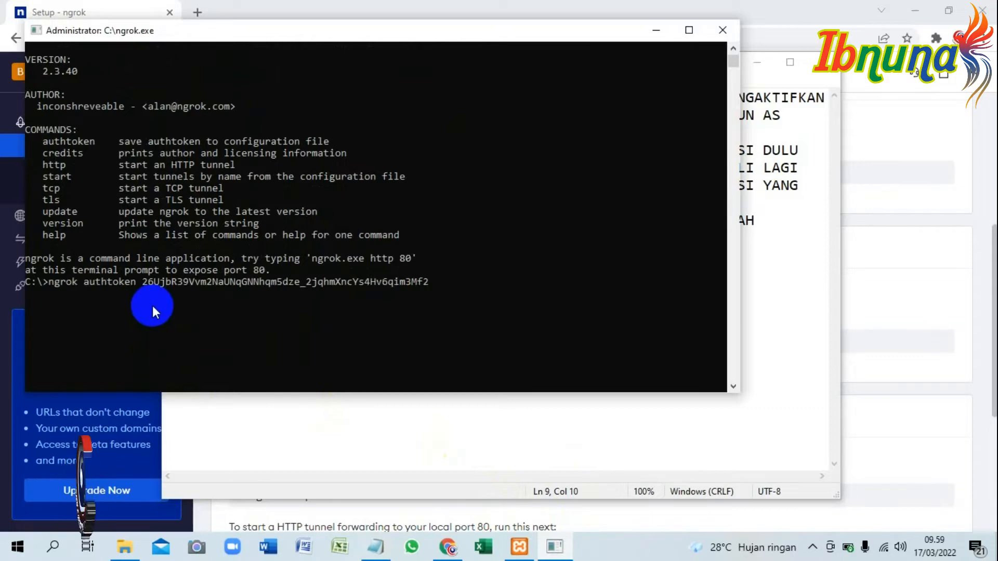
{"action": "key", "text": "Return"}
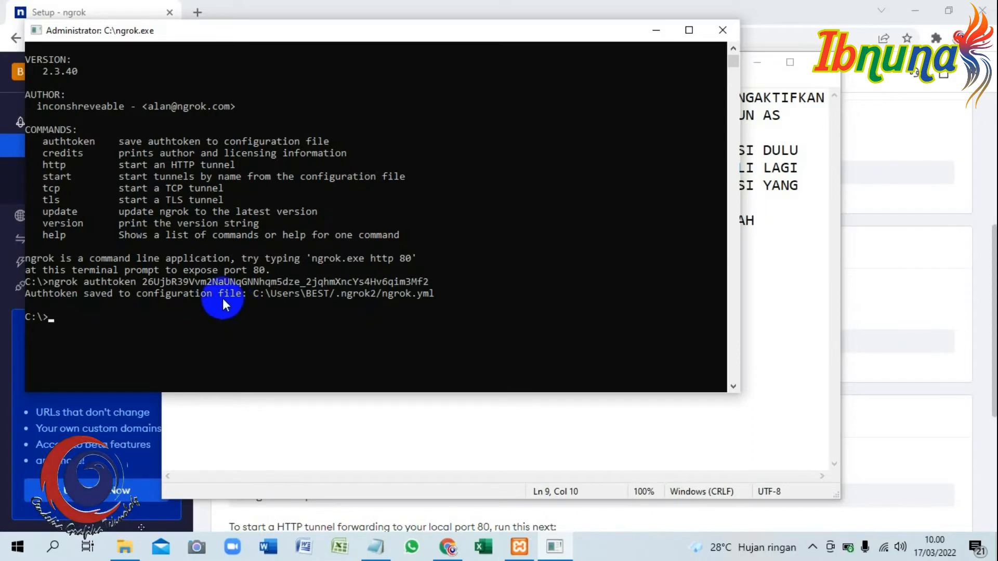
Add a "KELIMA" item in Notepad reading "SETELAH KITA BERHASIL REGISTASI. LANGAKAH BERIKUTNYA TINGGAL KITA ONLINEKAN APLIKASI CBT".
{"action": "mouse_move", "coordinate": [381, 553]}
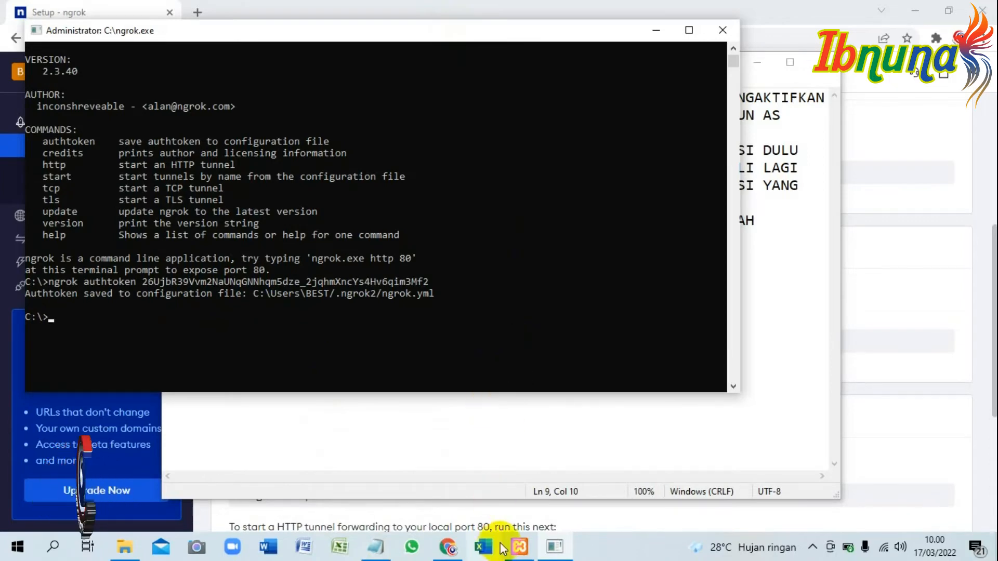
{"action": "left_click", "coordinate": [382, 555]}
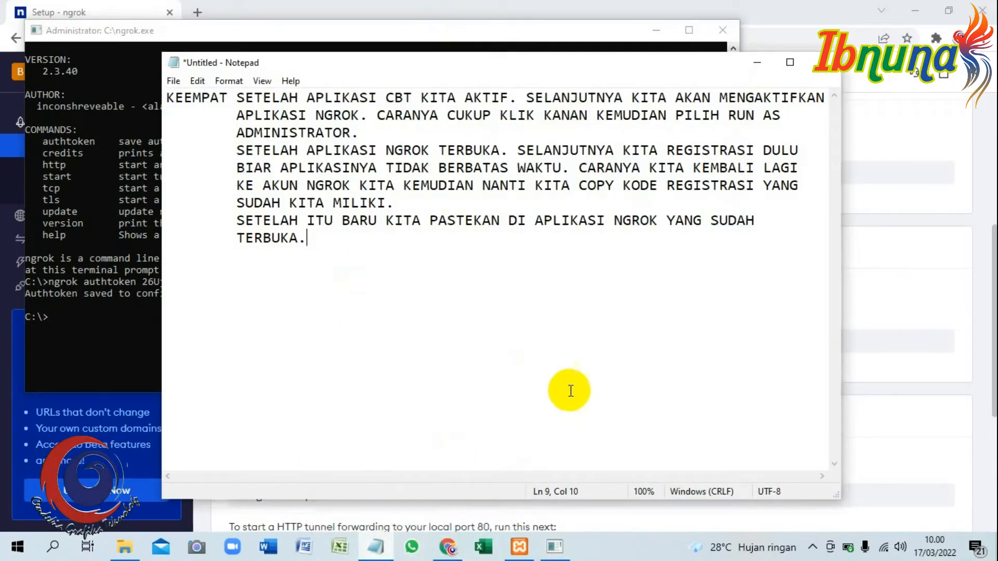
{"action": "key", "text": "Return"}
{"action": "type", "text": "KELIMA"}
{"action": "key", "text": "Tab"}
{"action": "type", "text": "SETELAH KITA BERHASIL"}
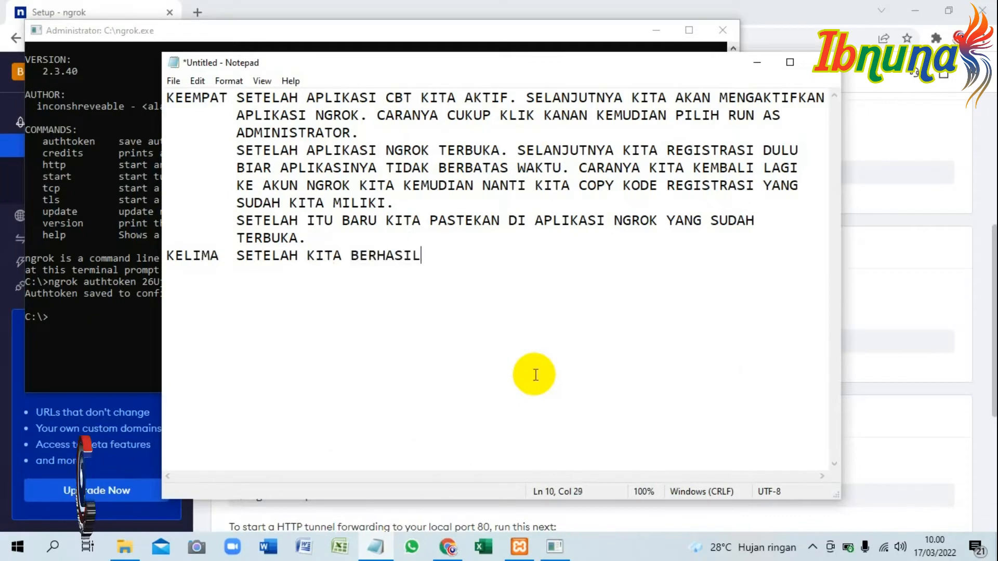
{"action": "type", "text": " REGISTASI. LAN"}
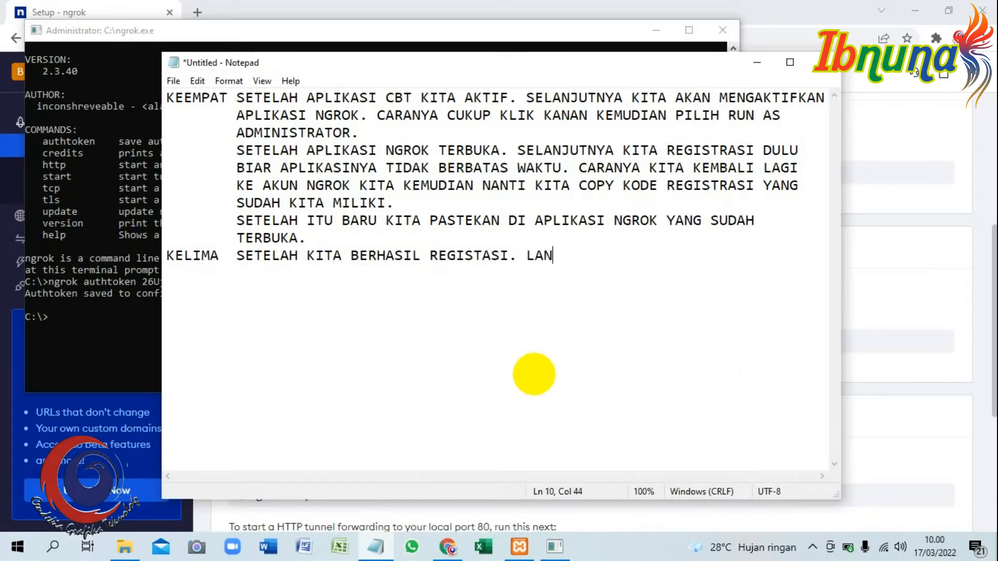
{"action": "type", "text": "GAKAH BERIKUTNYA TINGG"}
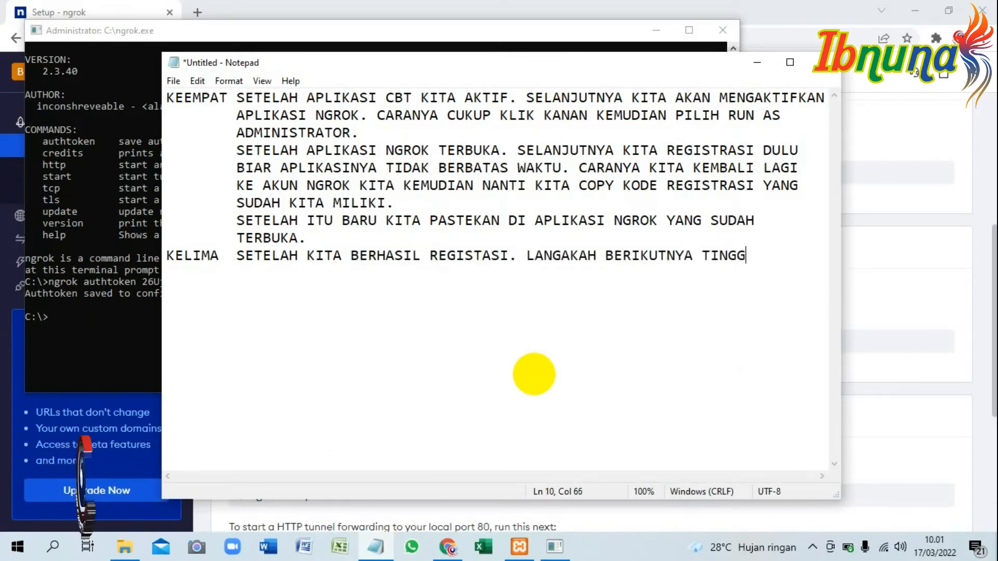
{"action": "type", "text": "AL KITA \tONLINEKAN"}
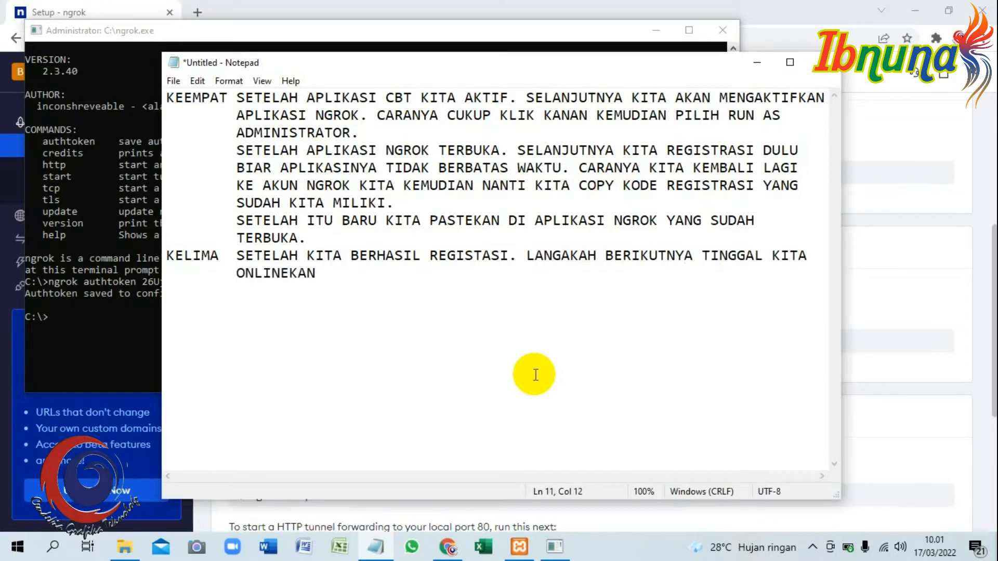
{"action": "type", "text": " APLIKASI CBT KITA. CARANYA DE"}
Continue the "KELIMA" item with "KITA. CARANYA DENGAN MEMASUKKAN KODE" and the indented line "ngrok http 80" below it.
{"action": "key", "text": "BackSpace"}
{"action": "key", "text": "BackSpace"}
{"action": "type", "text": "CARANYA DENGAN MEMA"}
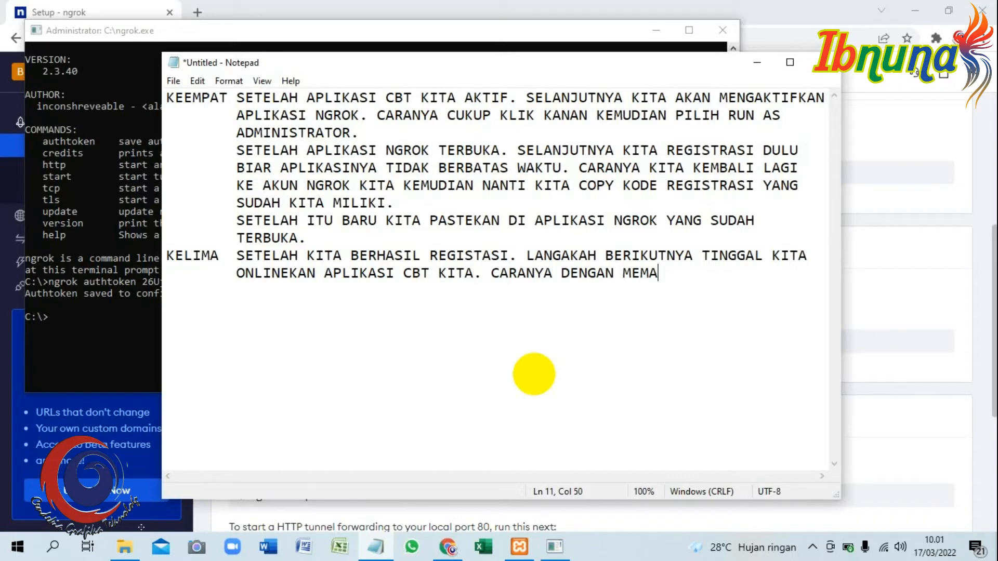
{"action": "type", "text": "SUKKAN KODE"}
{"action": "key", "text": "Return"}
{"action": "key", "text": "Tab"}
{"action": "type", "text": "ngrok http 80"}
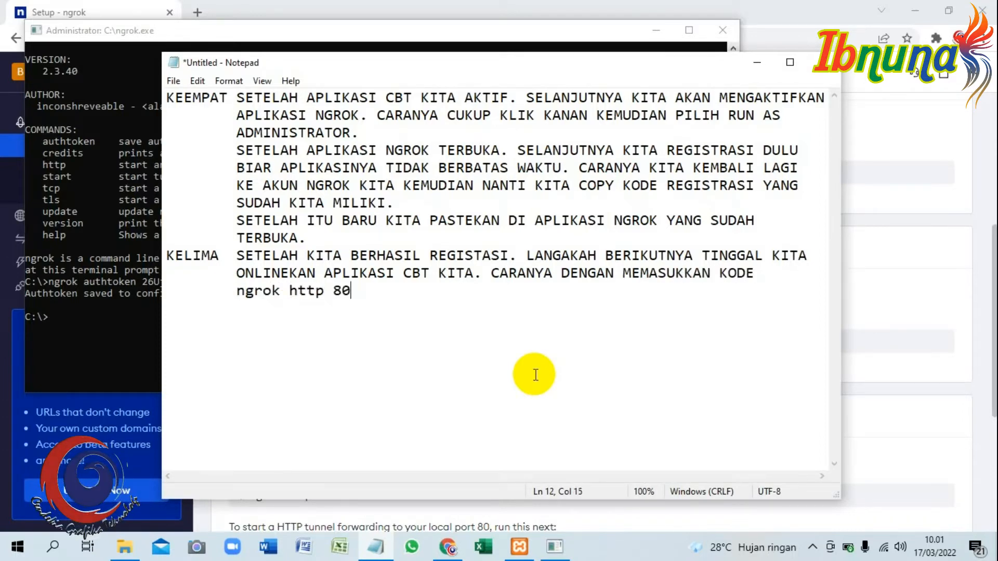
{"action": "type", "text": "ANGKA 80 INI ADA PORT XAMPP YANGH"}
Add the indented explanation "ANGKA 80 INI ADA PORT XAMPP YANG KITA GUNAKAN." below the ngrok command.
{"action": "key", "text": "BackSpace"}
{"action": "key", "text": "BackSpace"}
{"action": "type", "text": "KITA GIU"}
{"action": "key", "text": "BackSpace"}
{"action": "key", "text": "BackSpace"}
{"action": "type", "text": "UNAKAN."}
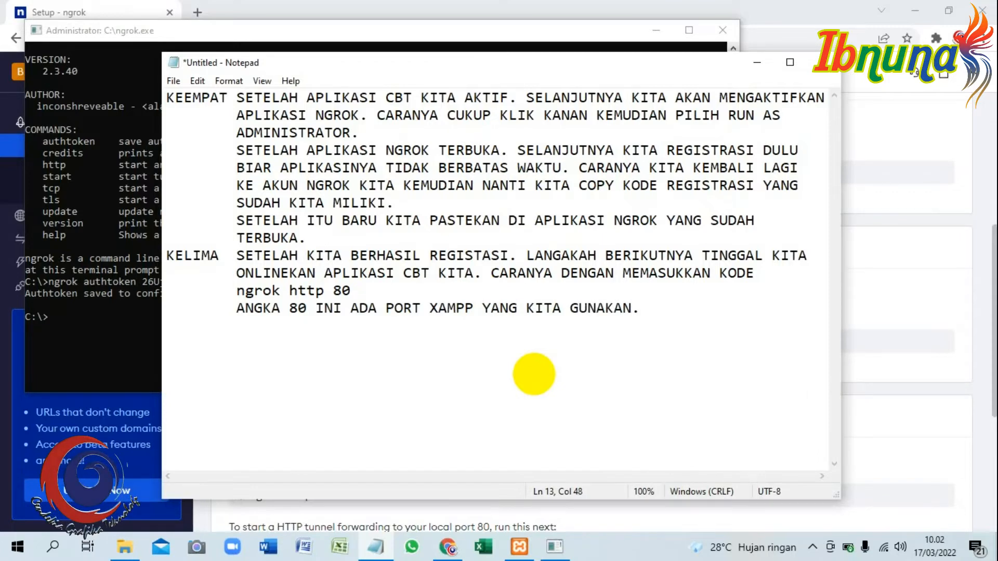
Check Apache's port in the XAMPP Control Panel, and add the Notepad line "KITA MASUKKAN KODE TERSEBUT KEDALAM APLIKASI NGROK".
{"action": "left_click", "coordinate": [519, 546]}
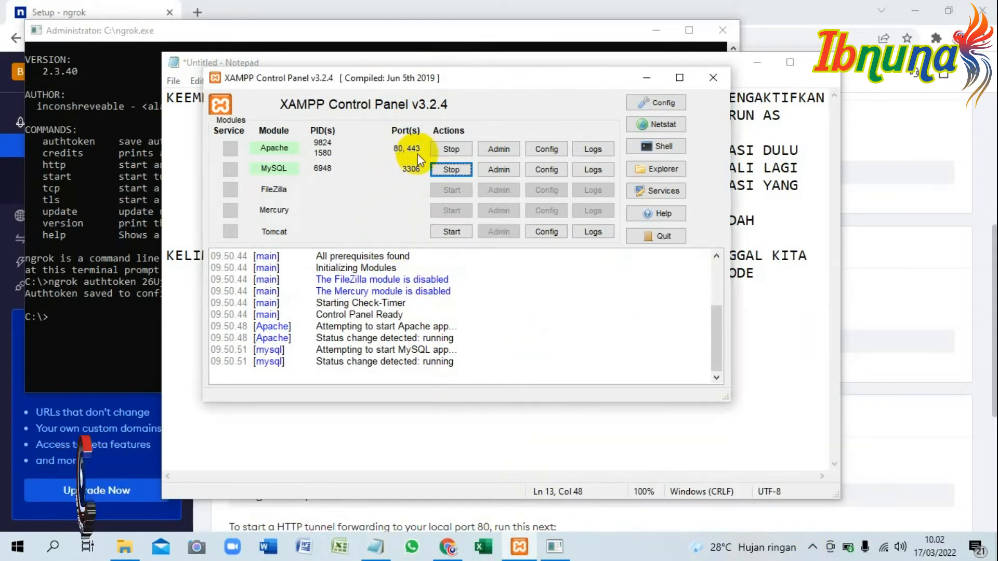
{"action": "left_click", "coordinate": [713, 78]}
{"action": "key", "text": "Return"}
{"action": "type", "text": "KITA MAS"}
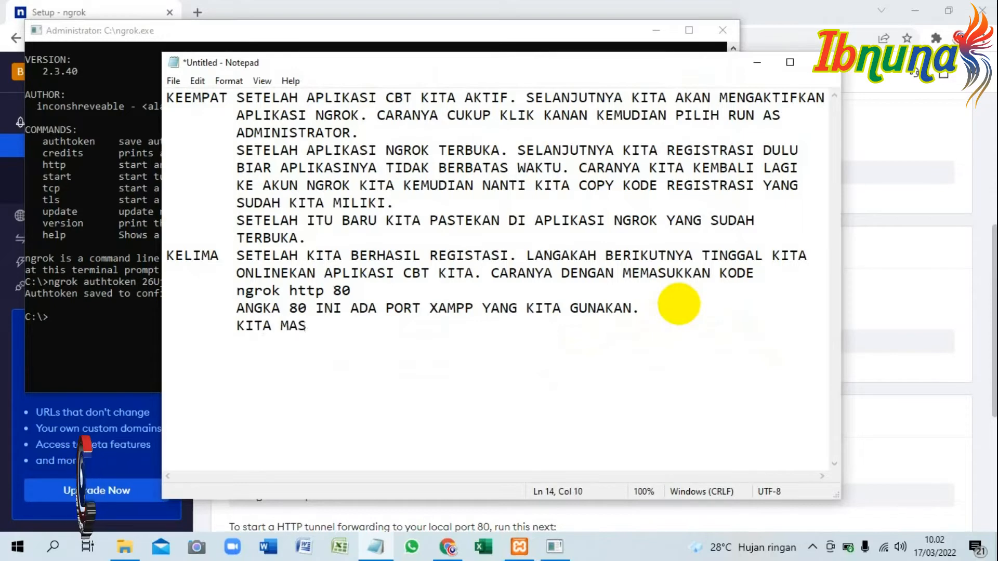
{"action": "type", "text": "UKKAN KODE TERSEBUT KEDALAM APLIKASI NGROK"}
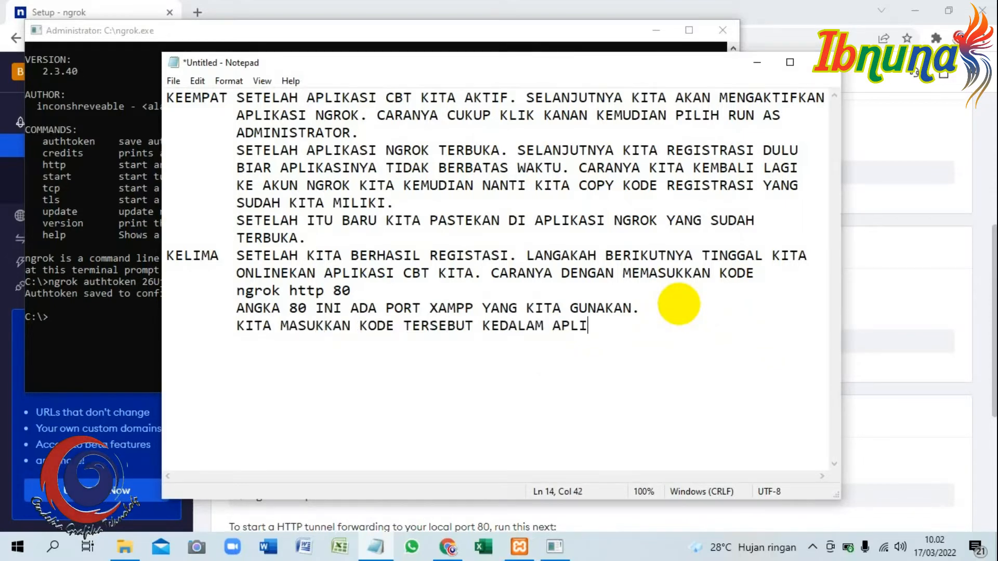
Switch to the ngrok console and start the tunnel with the command "ngrok http 80".
{"action": "left_click", "coordinate": [414, 44]}
{"action": "left_click", "coordinate": [213, 333]}
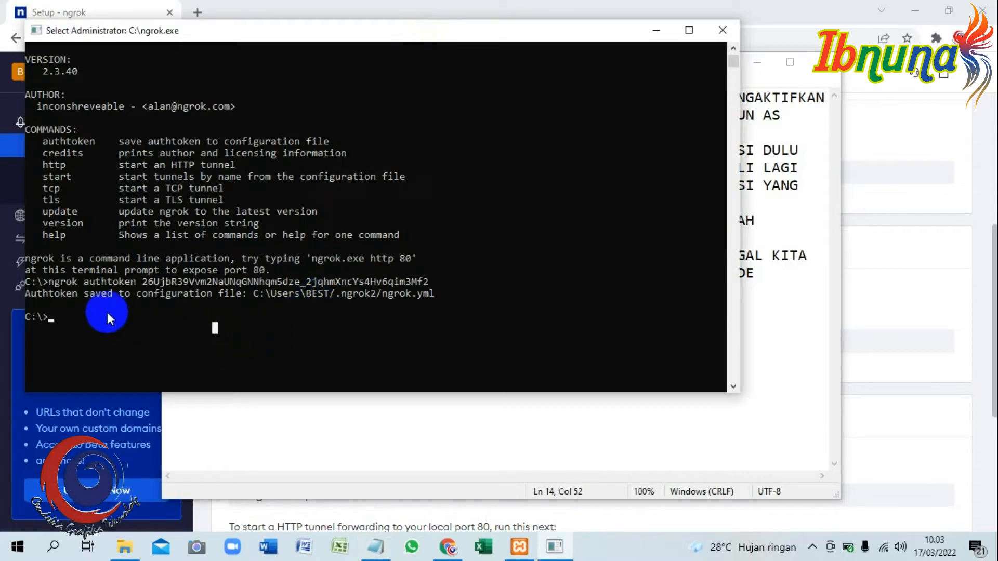
{"action": "type", "text": "ngrok"}
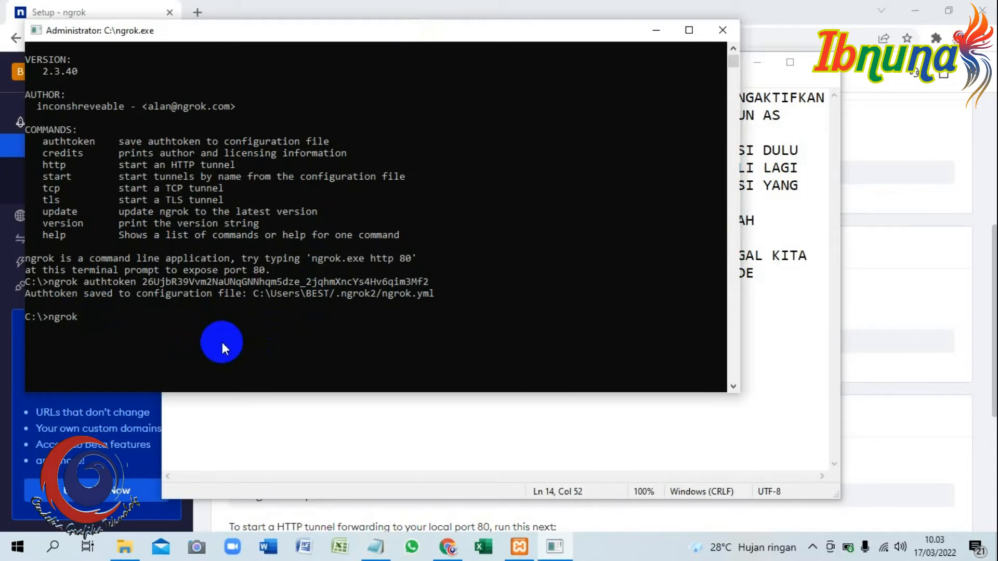
{"action": "type", "text": " http 80"}
{"action": "key", "text": "Return"}
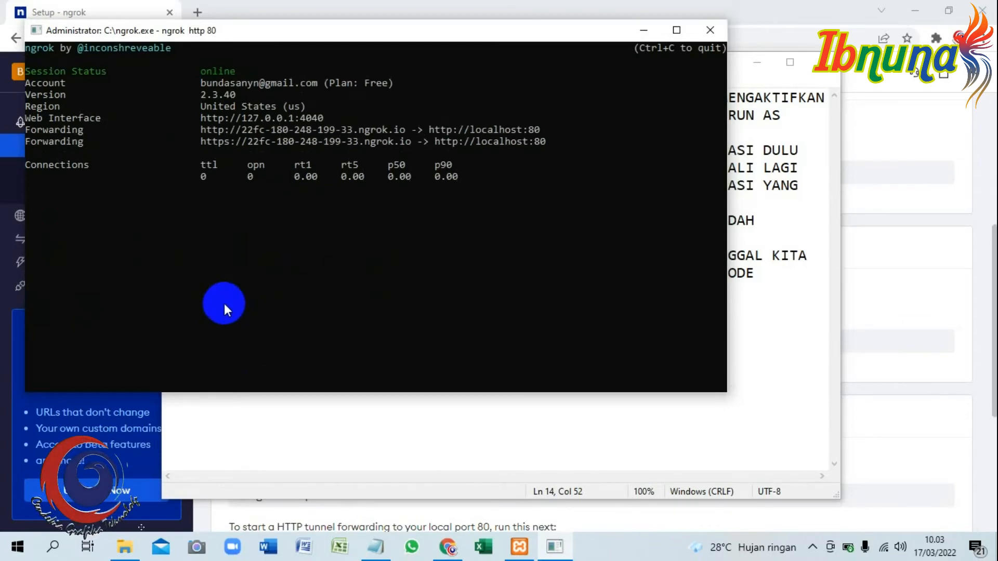
Return to Notepad and add the indented line "NAH KITA SUDAH BERHASIL MENGONLINEKAN APLIKASI CBT KITA.".
{"action": "left_click", "coordinate": [376, 545]}
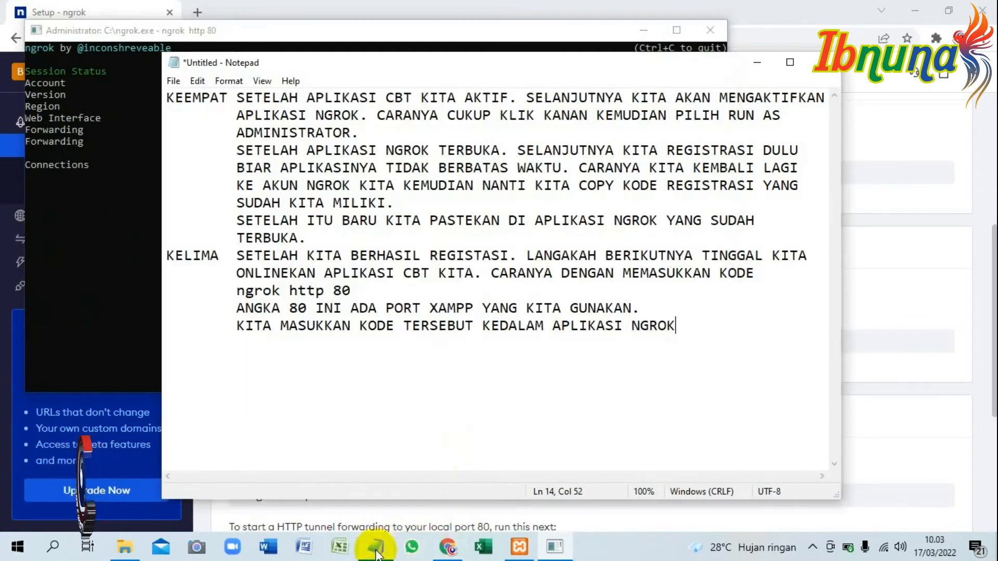
{"action": "type", "text": "NAH KITA SU"}
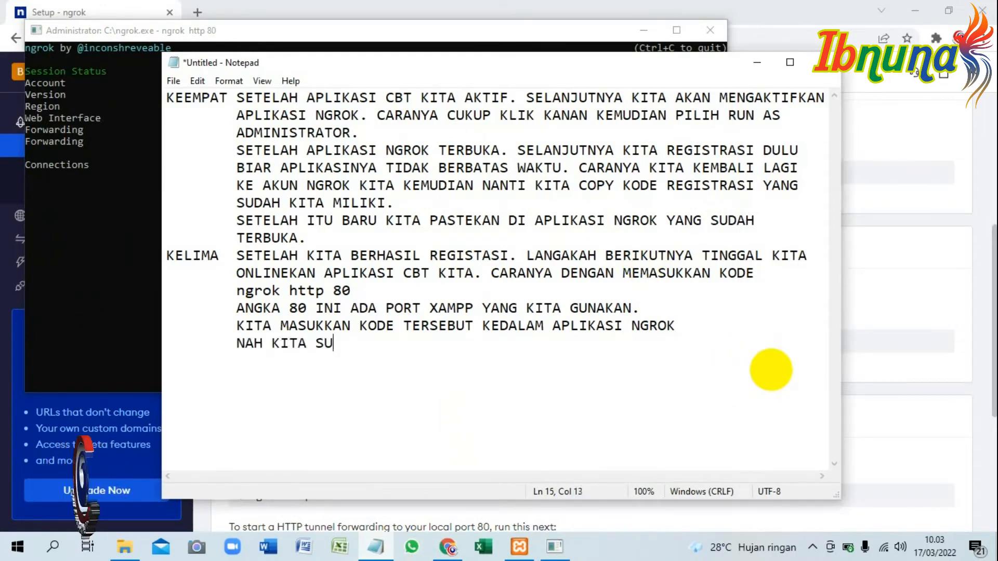
{"action": "type", "text": "DAH BERHASIL MENGONLINEKAN APLIKASI CBT KITA. \t"}
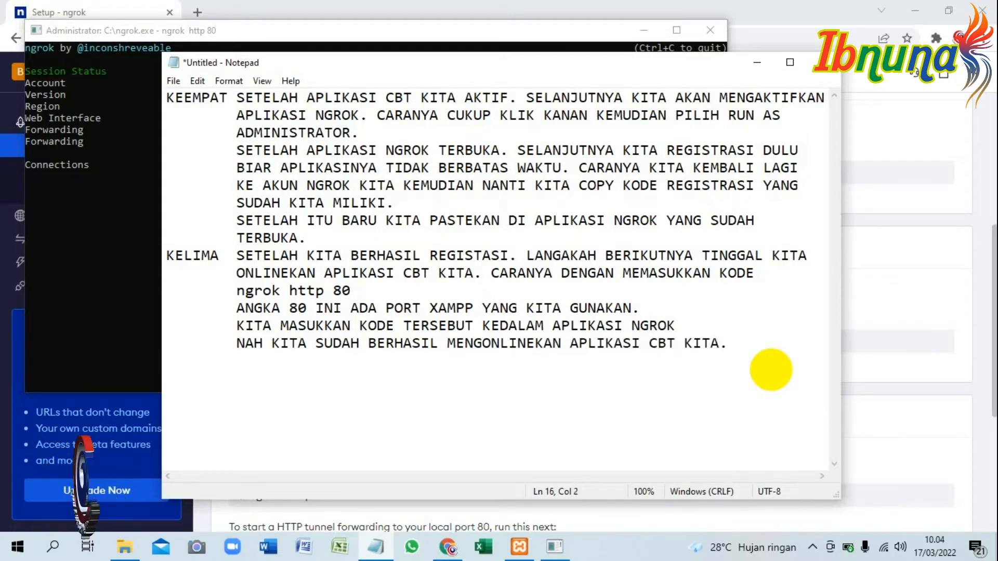
{"action": "type", "text": "UNTUK MENGETAHUI APAKAH"}
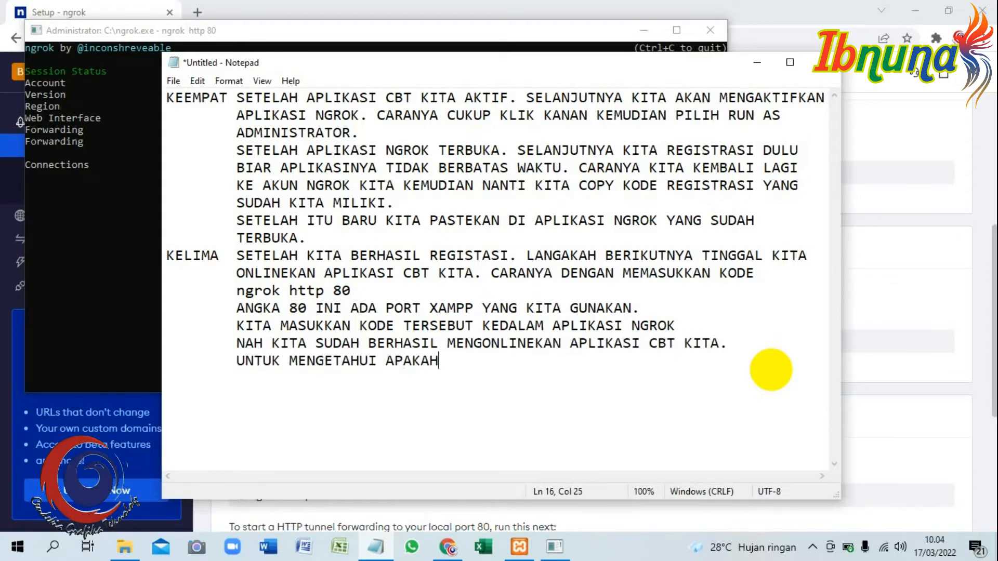
{"action": "type", "text": " APLIKASI KITA INI BERHASIL DI"}
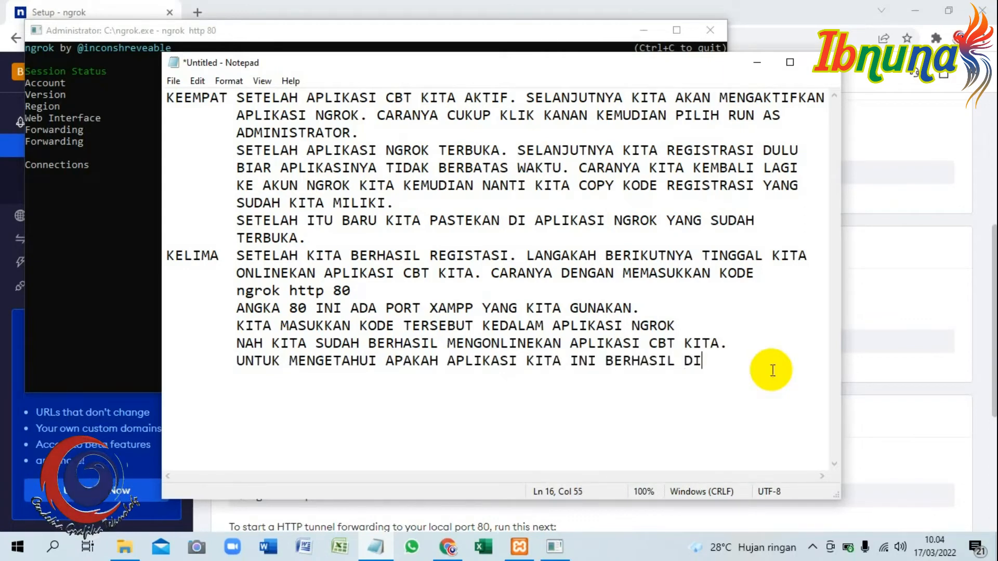
{"action": "type", "text": "ONLINEKAN \tAPA"}
Add the note "UNTUK MENGETAHUI APAKAH APLIKASI KITA INI BERHASIL DIONLINEKAN APA TIDAK" across two indented lines.
{"action": "key", "text": "Return"}
{"action": "key", "text": "Tab"}
{"action": "type", "text": "APA TIDAK"}
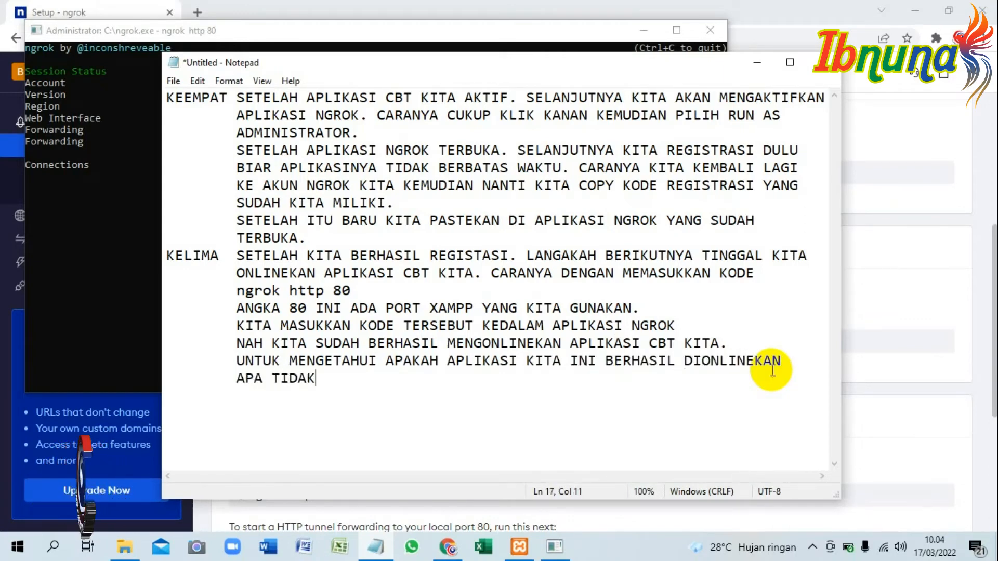
{"action": "type", "text": ". KITA CUKUP "}
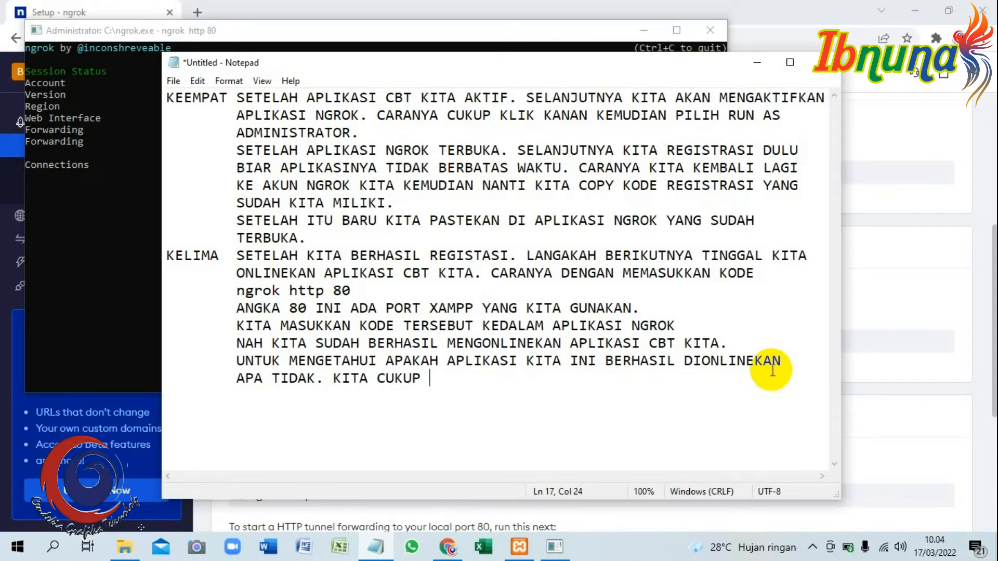
{"action": "type", "text": "COPY URL YANG ADA "}
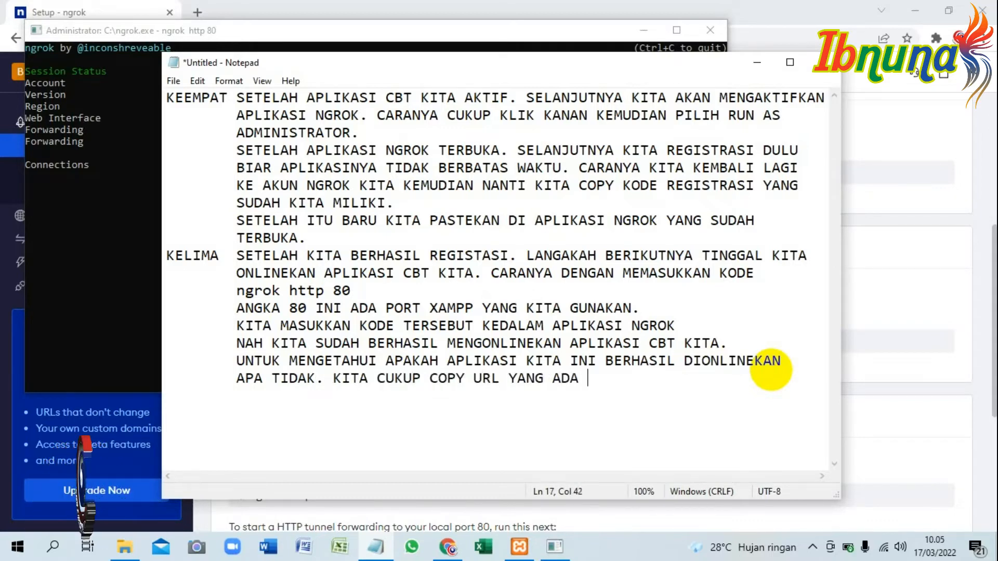
{"action": "type", "text": "DI BARIS FORMAR"}
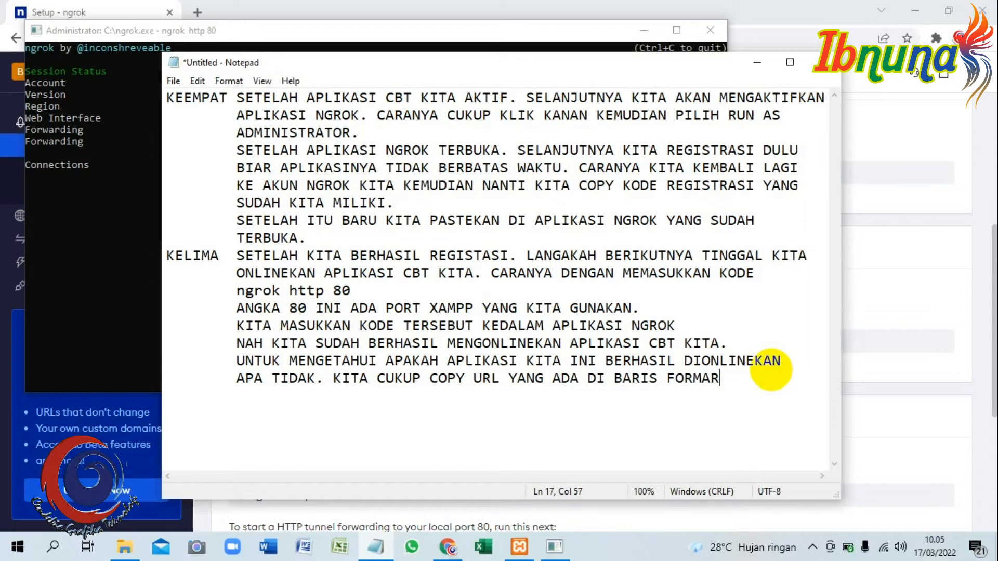
{"action": "type", "text": "DING YANG"}
Continue the note with "KITA CUKUP COPY URL YANG ADA DI BARIS FORMARDING YANG" and the indented line "PERTAMA, KEMUDIAN NANTI KITA PASTEKAN KE GOOGLE CHROME.".
{"action": "key", "text": "Return"}
{"action": "key", "text": "Tab"}
{"action": "type", "text": "PERTAMA, KEMUDIAN NANTI KITA PAS"}
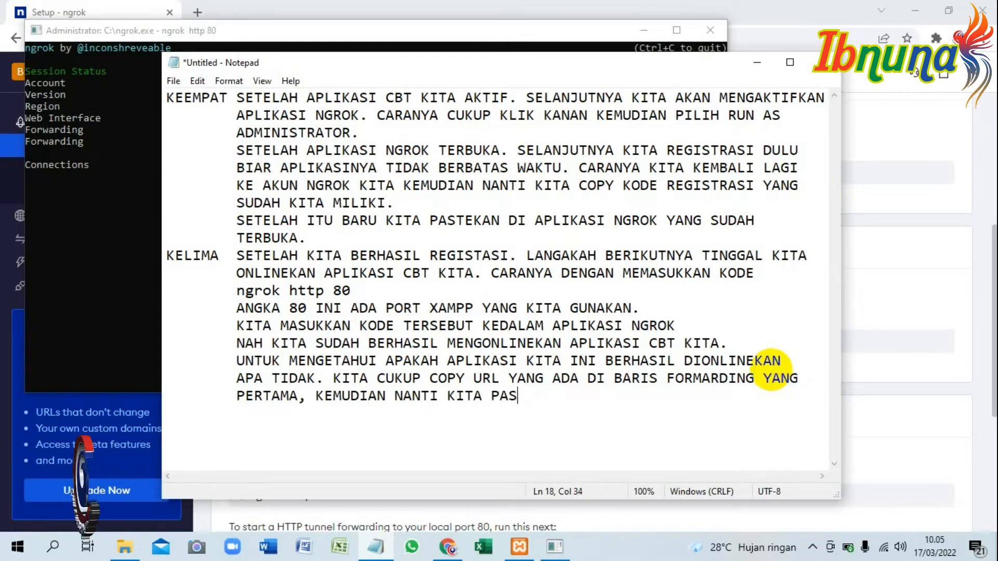
{"action": "type", "text": "TEKAN KE GOOGLE CHROME."}
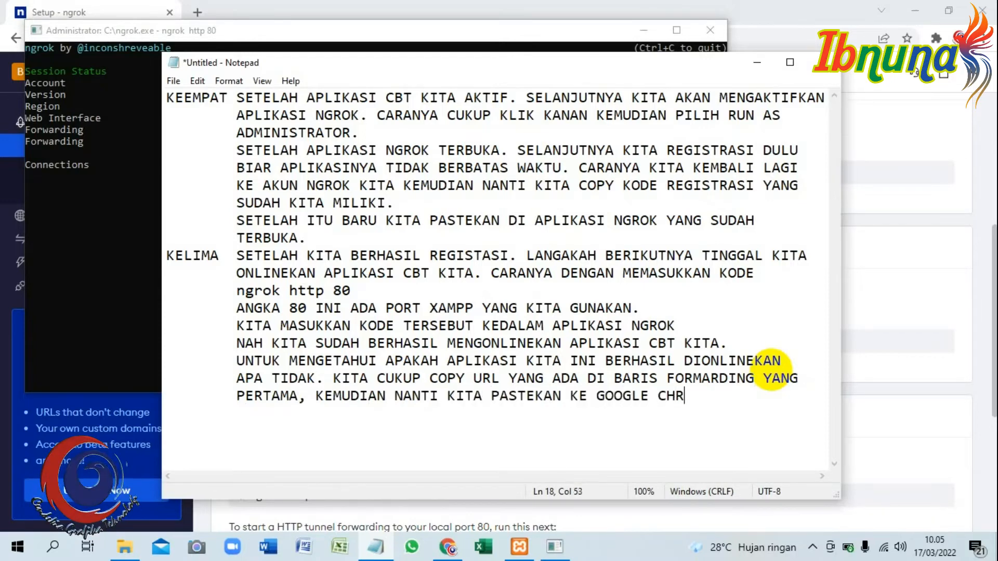
Switch to the ngrok console and copy the public http address from the first Forwarding line.
{"action": "left_click", "coordinate": [188, 30]}
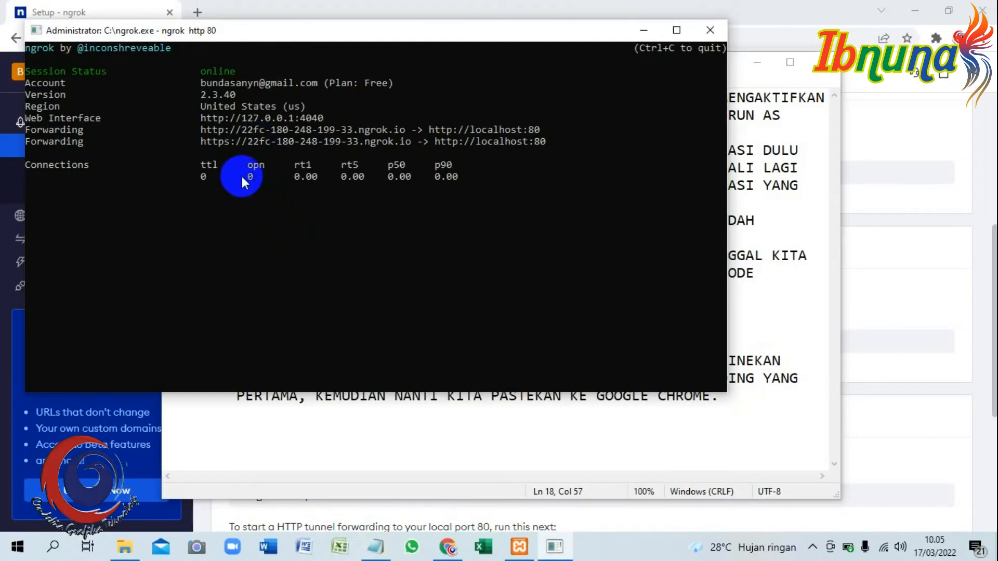
{"action": "left_click_drag", "start_coordinate": [200, 129], "coordinate": [390, 132]}
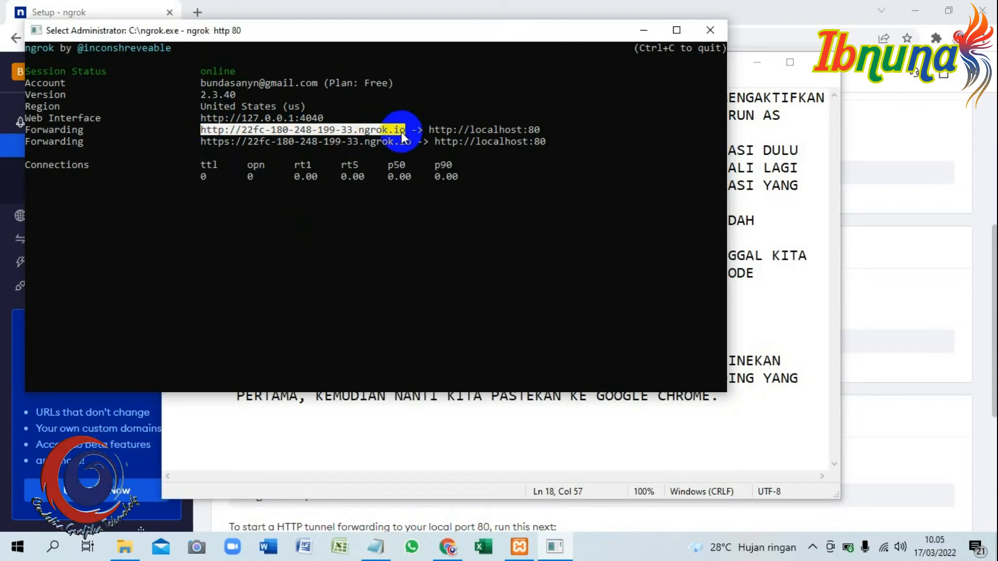
{"action": "key", "text": "ctrl+c"}
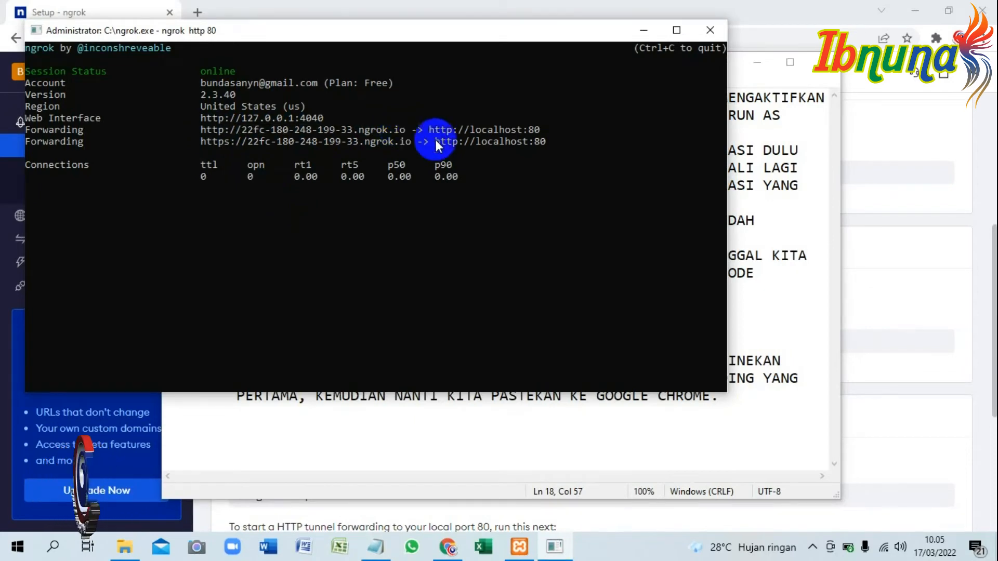
Open the copied forwarding address in a new Chrome tab and enter the cbt/ folder to reach the exam login page.
{"action": "left_click", "coordinate": [447, 546]}
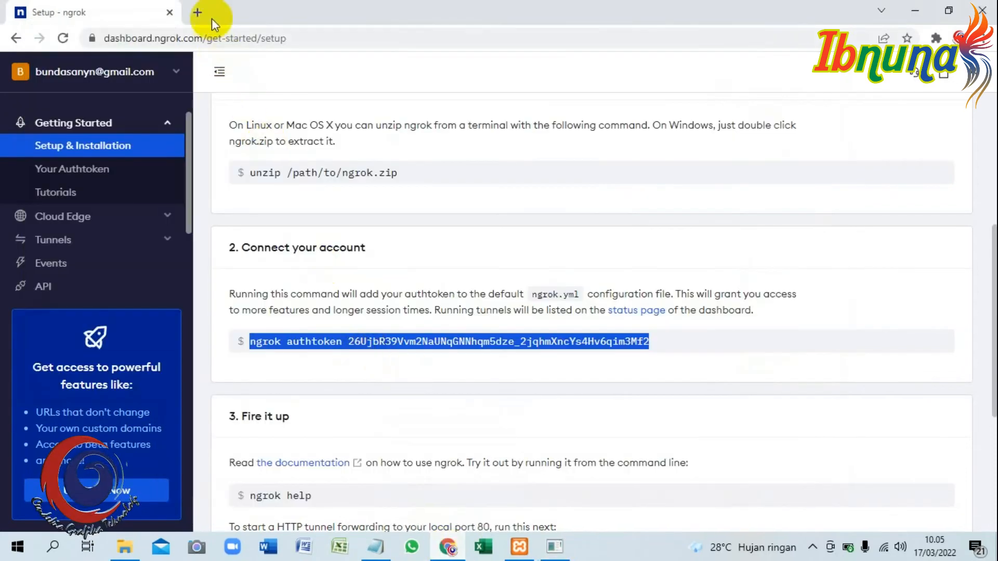
{"action": "left_click", "coordinate": [197, 12]}
{"action": "key", "text": "ctrl+v"}
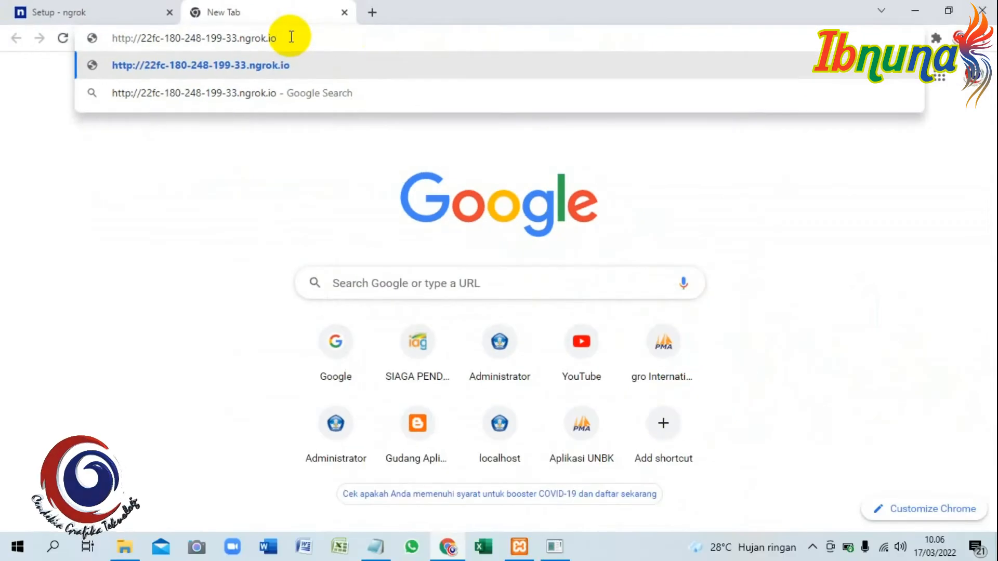
{"action": "key", "text": "Return"}
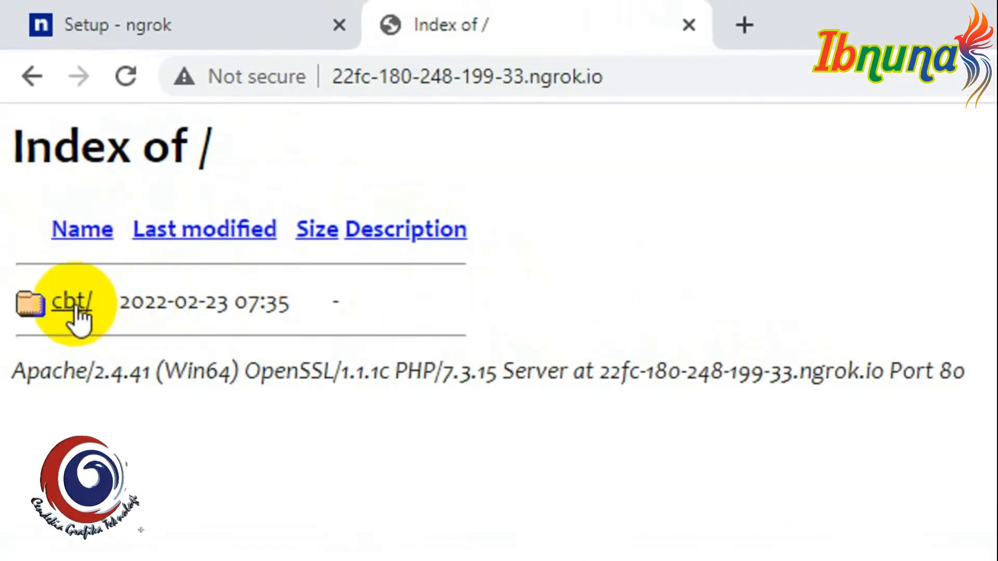
{"action": "left_click", "coordinate": [73, 304]}
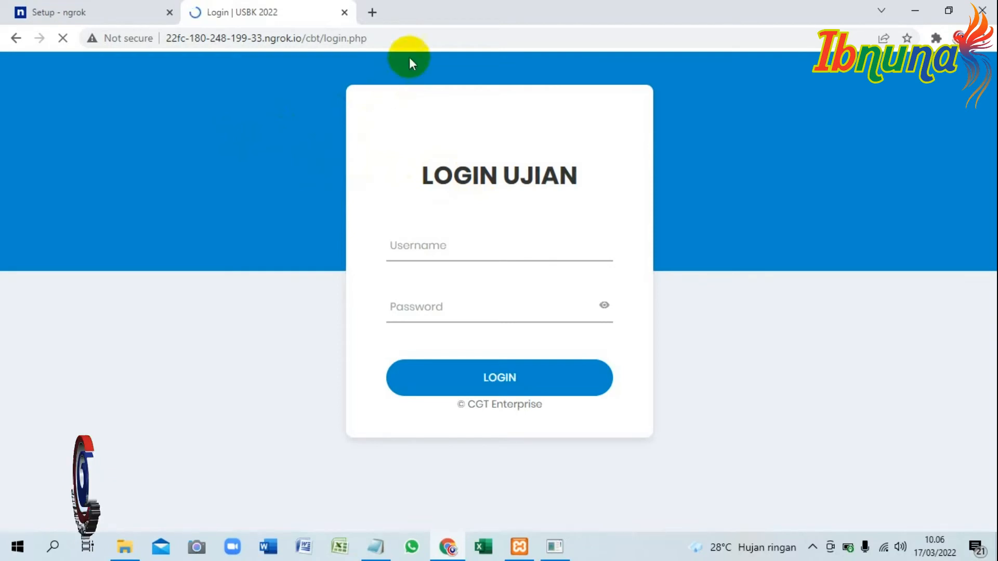
{"action": "left_click", "coordinate": [414, 39]}
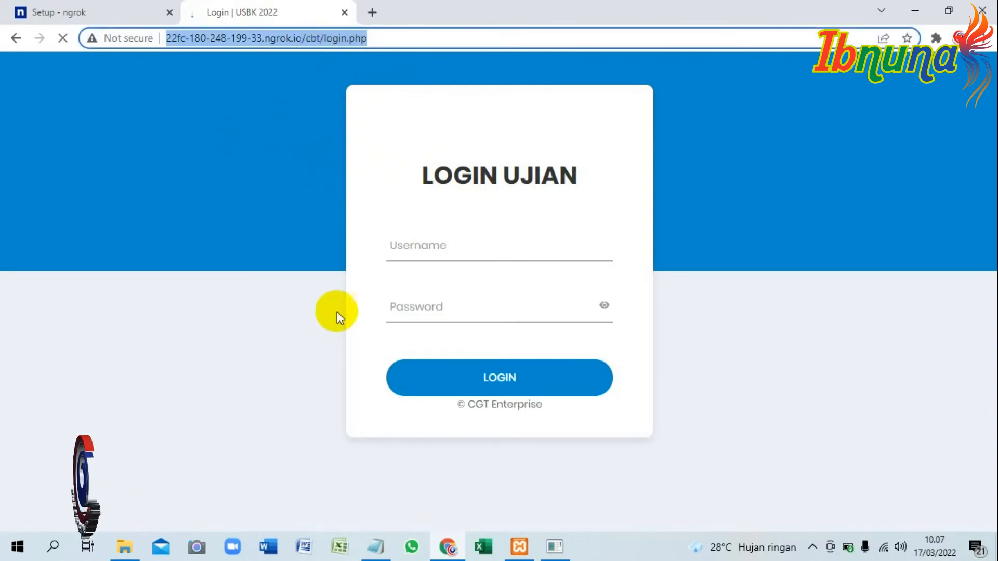
Return to Notepad and replace all the existing notes with "NAH AKHIRNYA SUDAH MUNCUL LINK APLIKASI CBT KITA".
{"action": "left_click", "coordinate": [376, 545]}
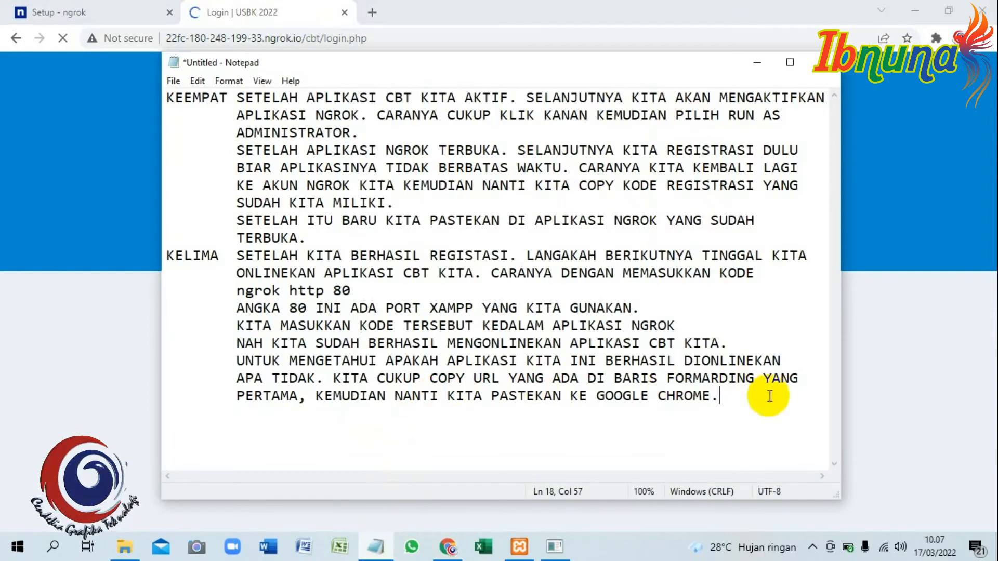
{"action": "key", "text": "Return"}
{"action": "key", "text": "Tab"}
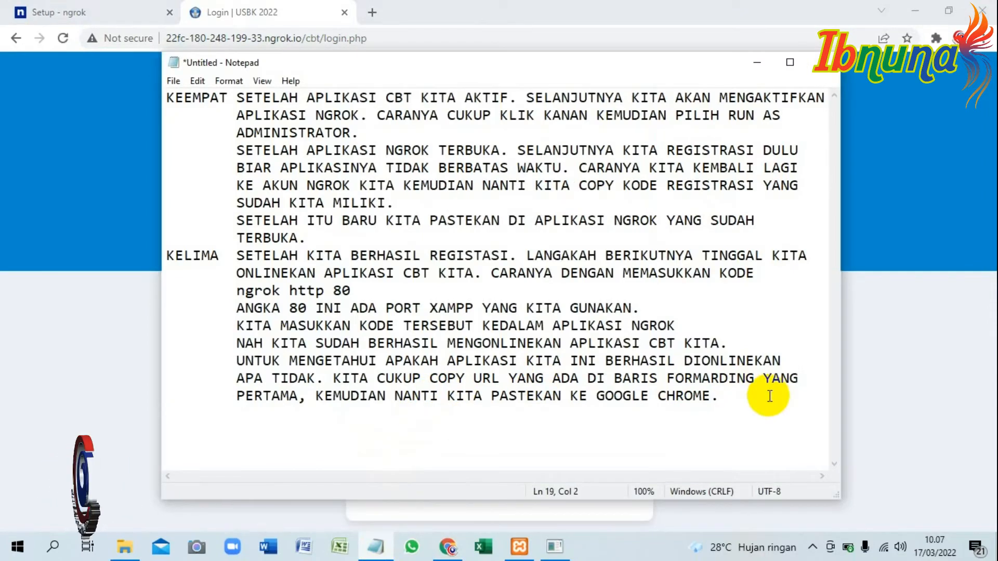
{"action": "key", "text": "ctrl+a"}
{"action": "type", "text": "NAH AKHI"}
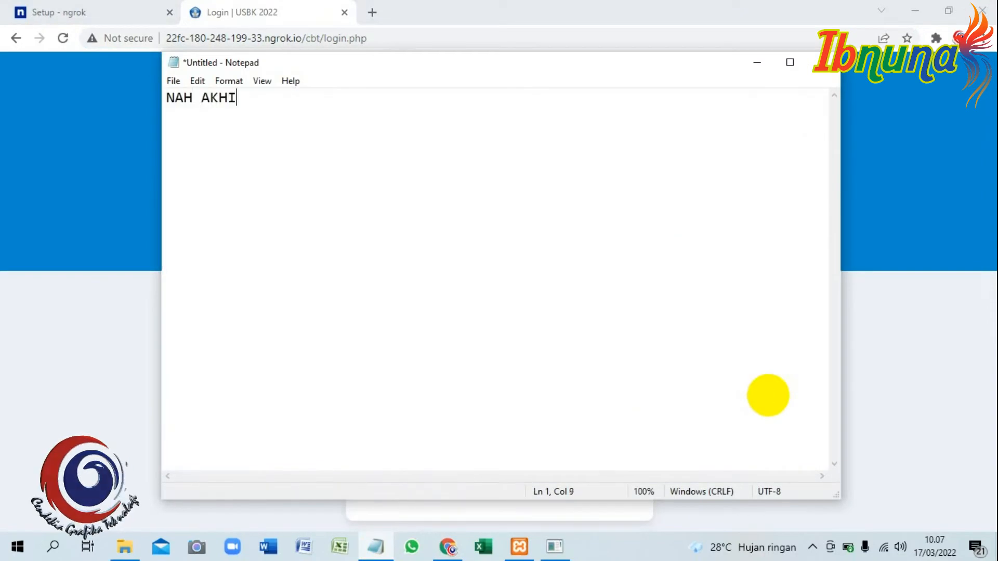
{"action": "type", "text": "RNYA SUDAH MUNCUL LINK "}
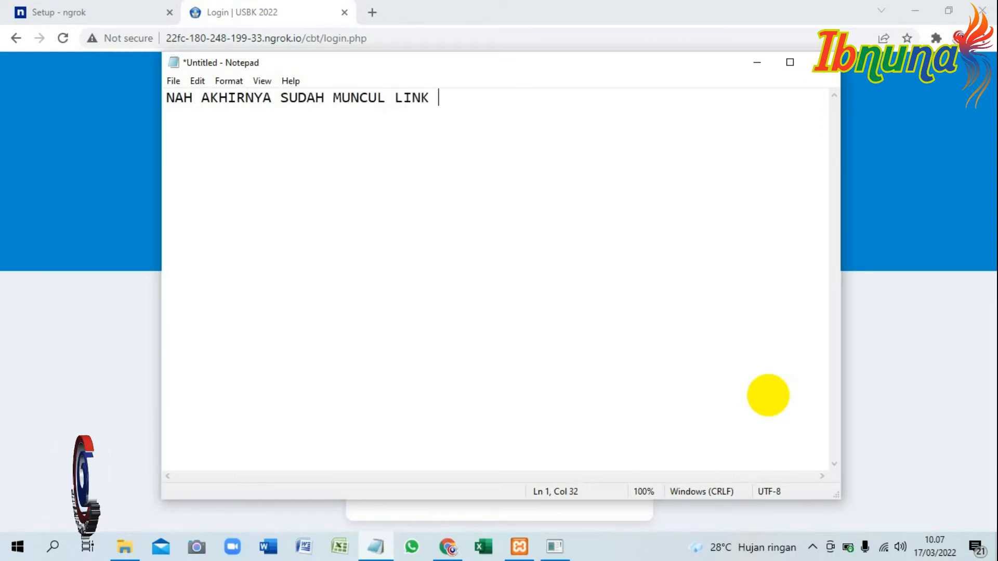
{"action": "type", "text": "APLIKASI CBT KITA"}
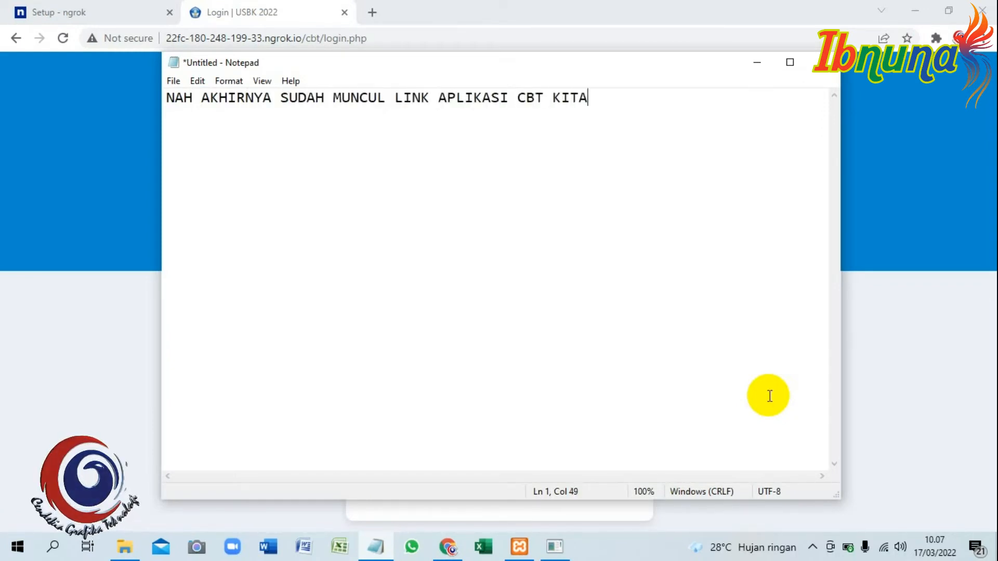
Check the login page in Chrome, and below a blank line in Notepad add "AGAR SISWA BISA MENGAKSES UJIAN CBT. LINK YANG KITA BAGIKAN ADALAH LINK".
{"action": "left_click", "coordinate": [263, 16]}
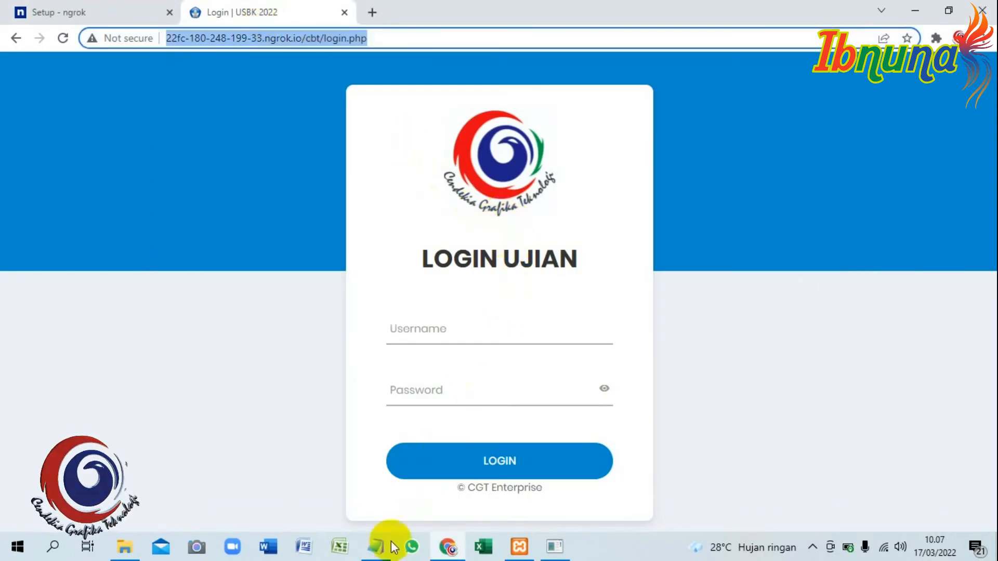
{"action": "left_click", "coordinate": [375, 546]}
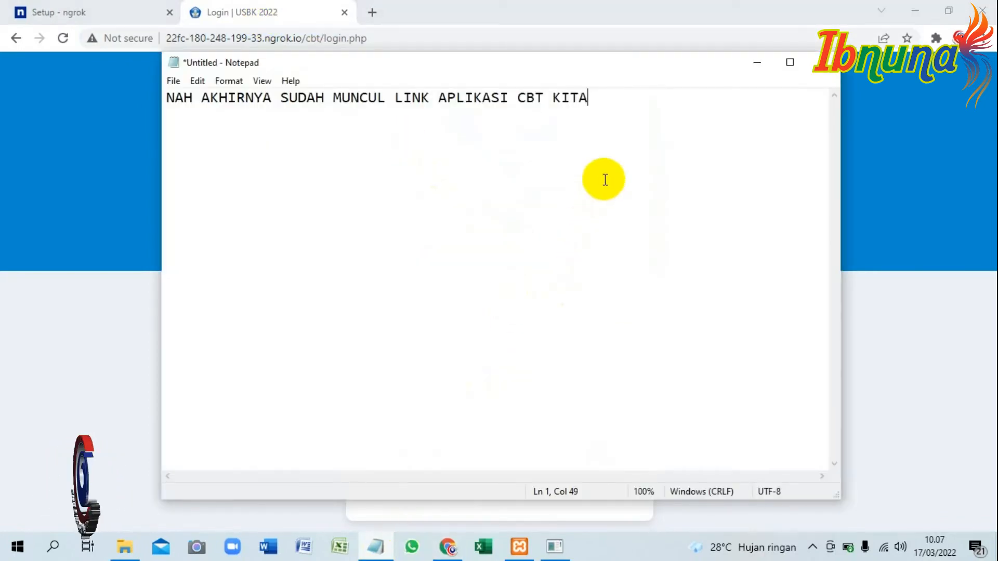
{"action": "key", "text": "Return"}
{"action": "key", "text": "Return"}
{"action": "type", "text": "AGAR SISW"}
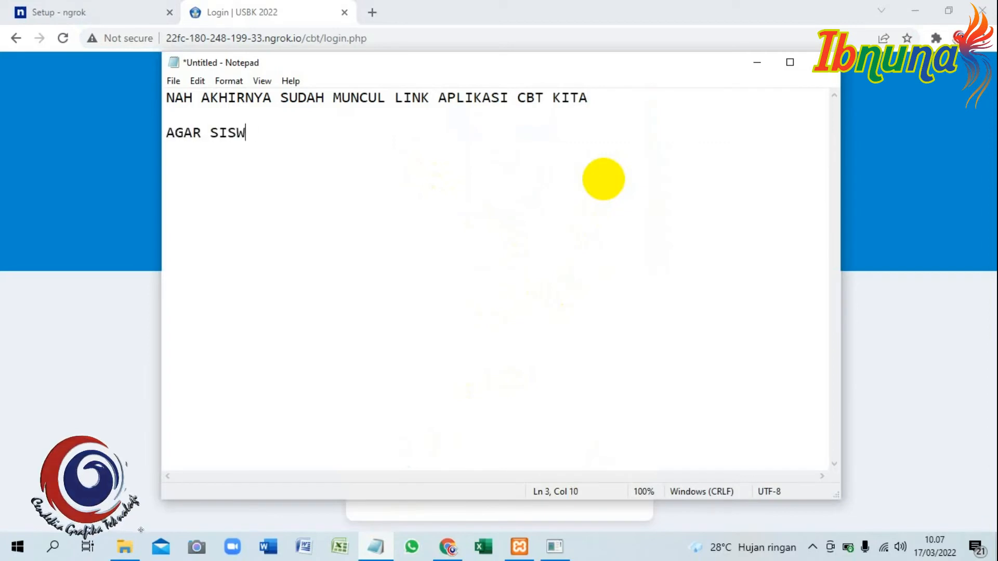
{"action": "type", "text": "A BISA MENGAKSE"}
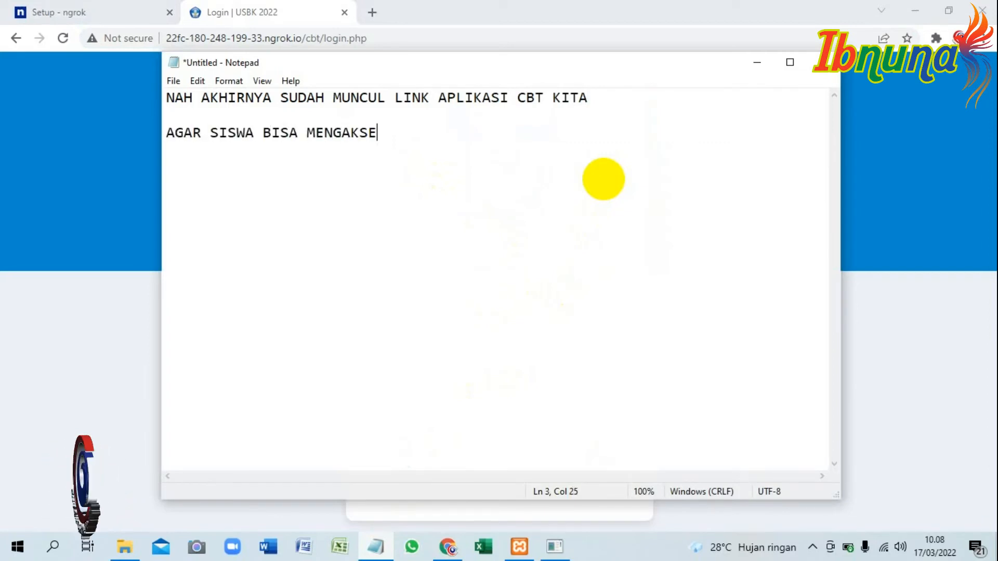
{"action": "type", "text": "S UJIAN CBT. "}
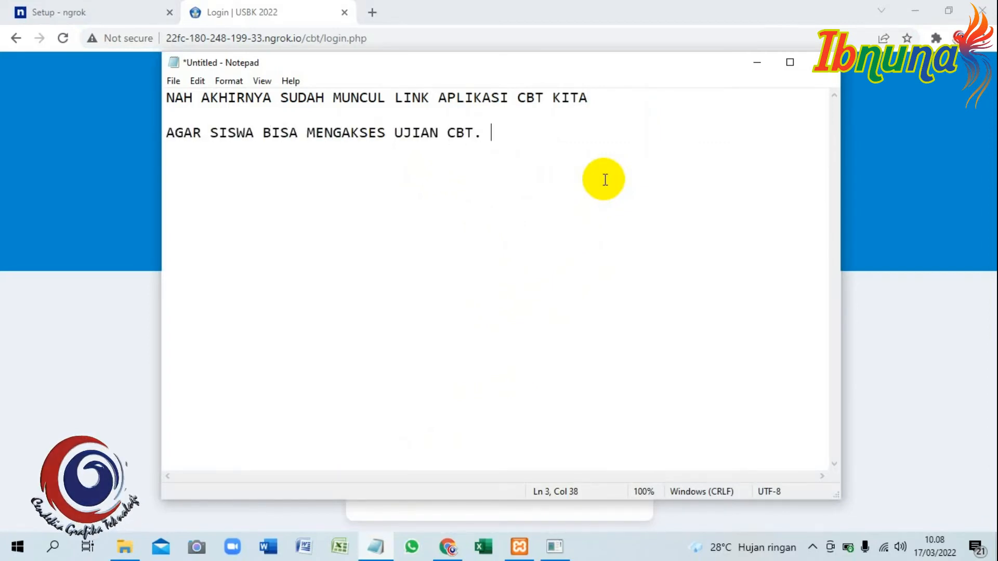
{"action": "type", "text": "LINK YANG KITA BAGIKAN ADALAH LINK"}
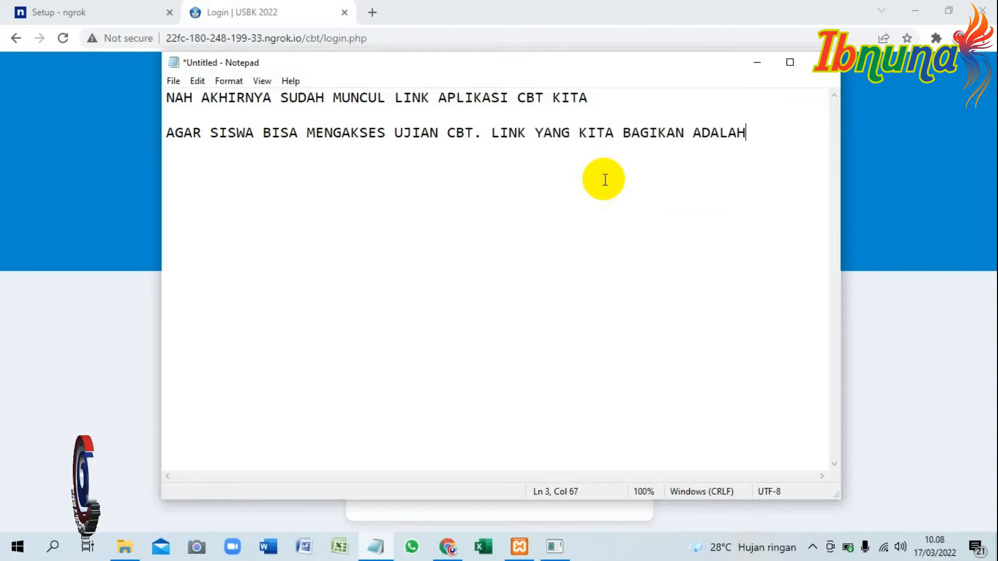
Complete the sentence on a new line with "TERAKHIR YANG BISA MEMUNCULKAN MENU LOGIN UJIAN CBT.".
{"action": "key", "text": "Return"}
{"action": "type", "text": "TERAKHIR YANG "}
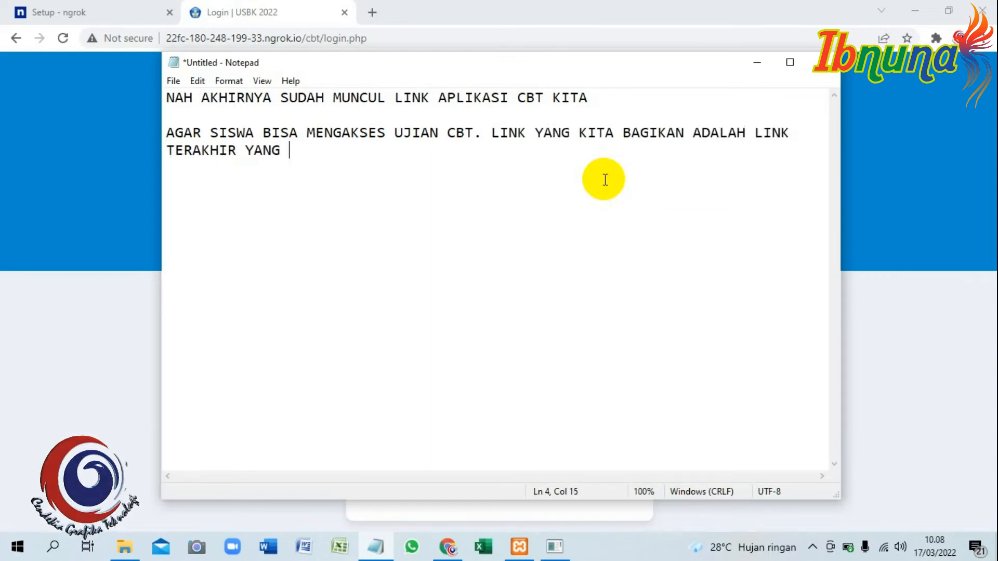
{"action": "type", "text": "BISA MEMUM"}
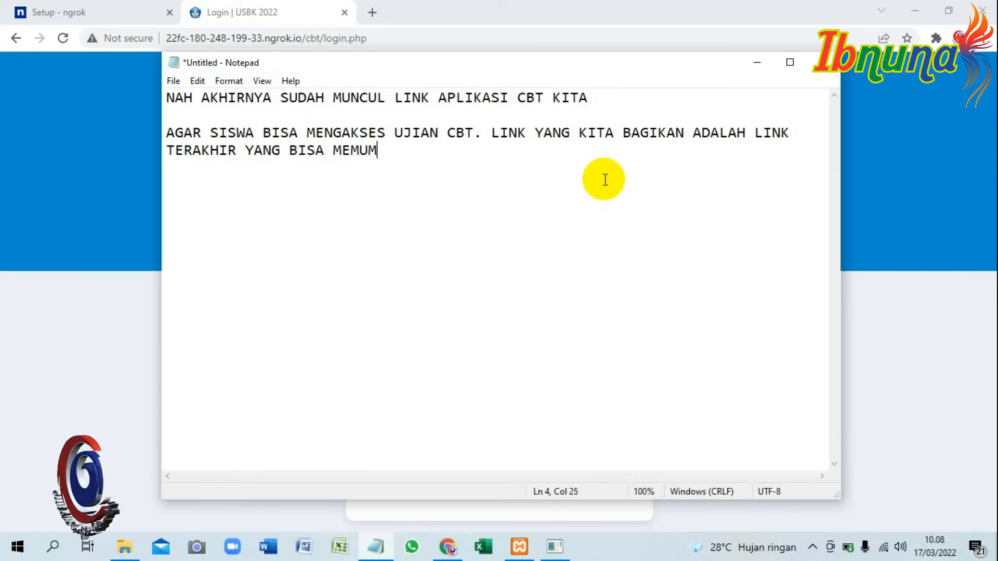
{"action": "key", "text": "BackSpace"}
{"action": "type", "text": "NCULKAN MENU"}
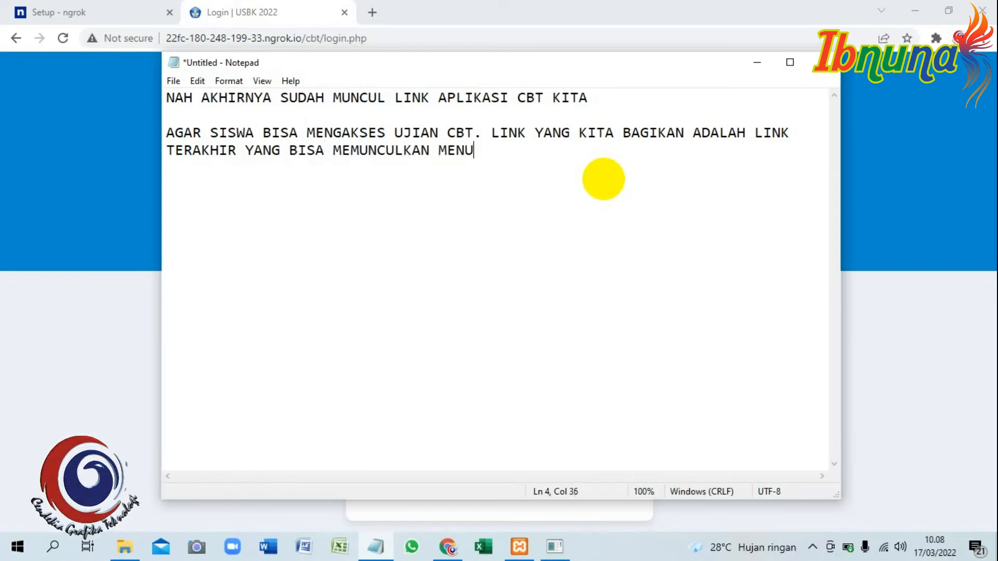
{"action": "type", "text": " LOGIN UJIAN CBT."}
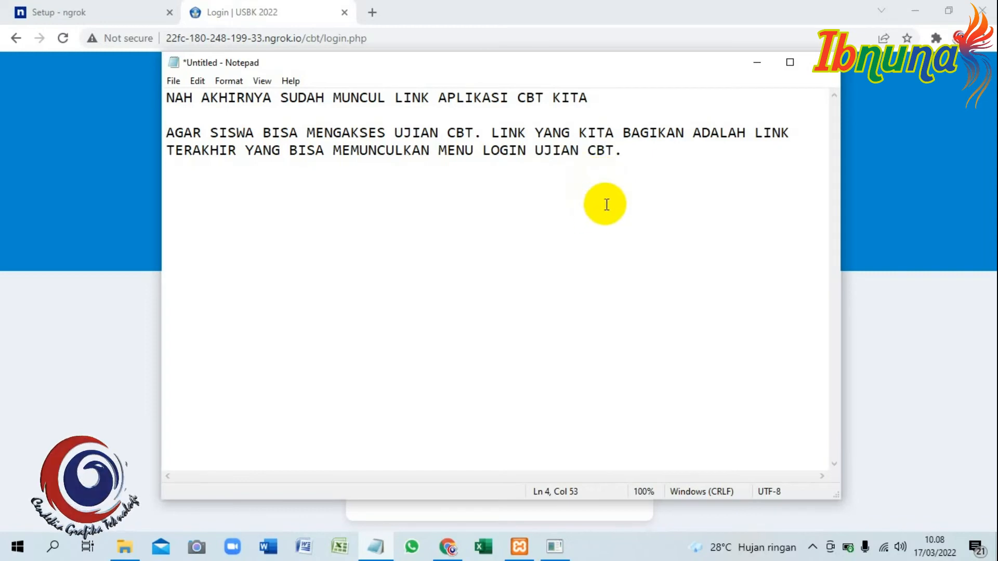
{"action": "left_click", "coordinate": [411, 33]}
{"action": "double_click", "coordinate": [410, 32]}
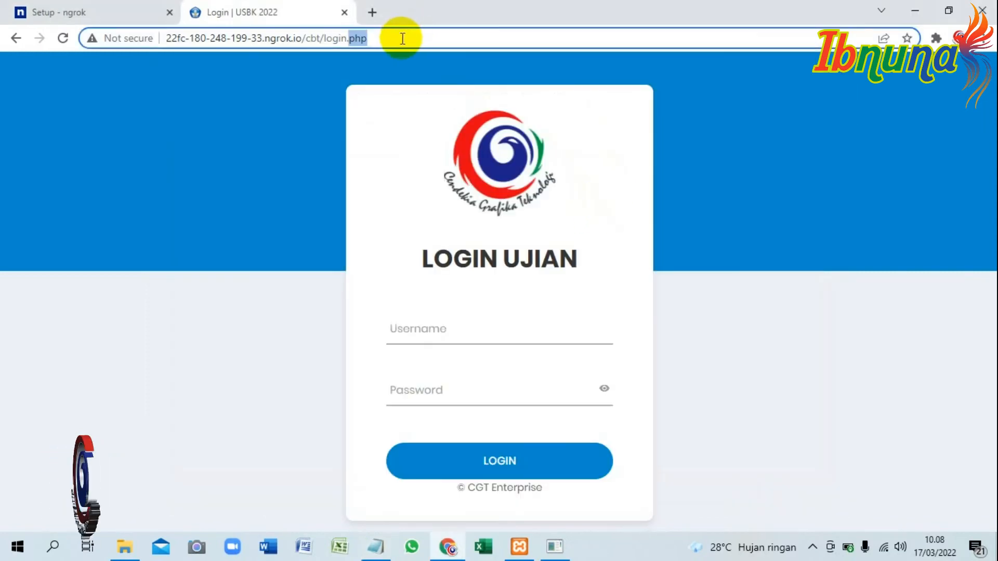
{"action": "left_click", "coordinate": [402, 38]}
{"action": "right_click", "coordinate": [363, 40]}
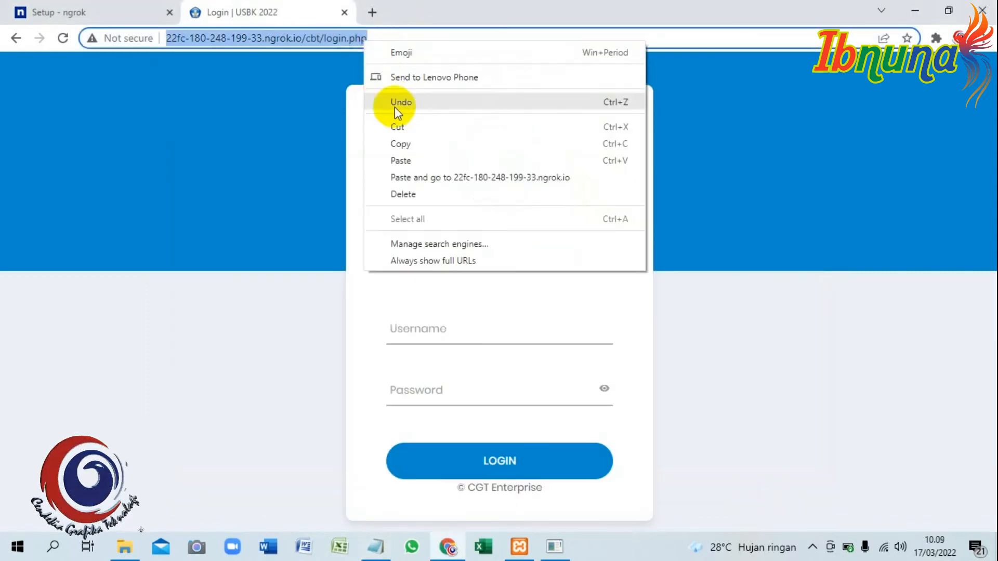
{"action": "right_click", "coordinate": [358, 41]}
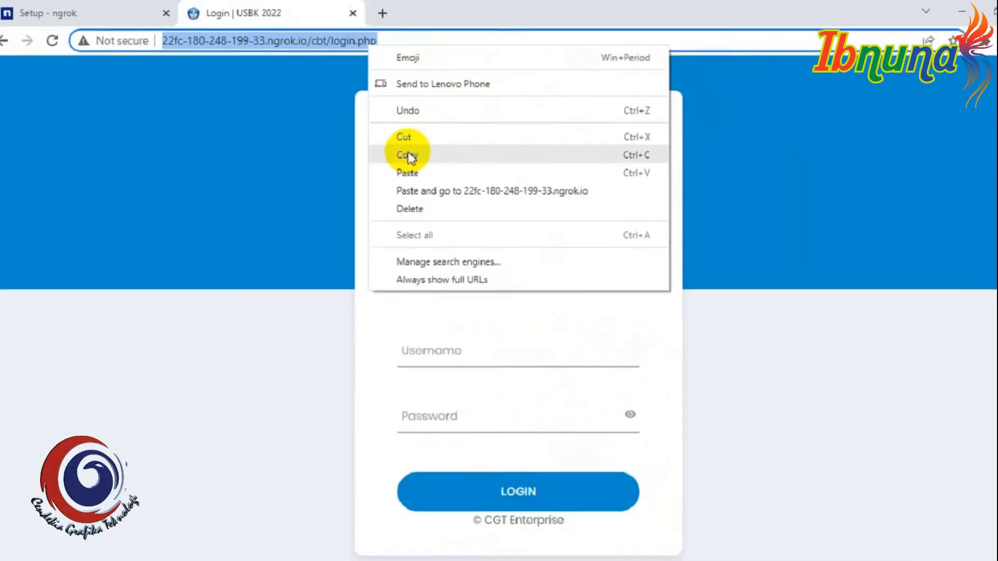
{"action": "left_click", "coordinate": [572, 291]}
{"action": "left_click", "coordinate": [375, 546]}
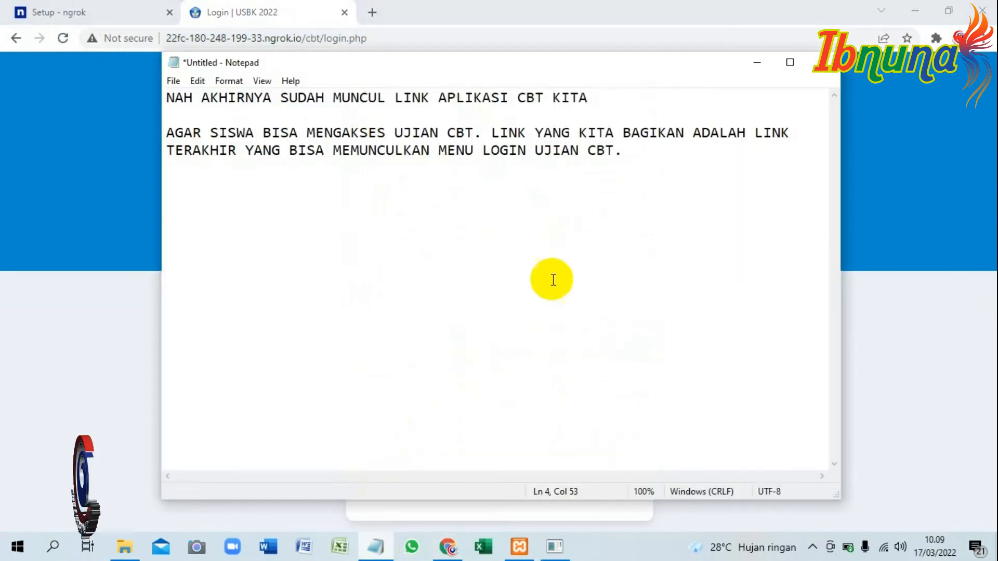
{"action": "key", "text": "Return"}
{"action": "key", "text": "Return"}
{"action": "key", "text": "Return"}
Below the link, add "LINK INI YANG NANTINYA KITA SHARE KE SISWA AGAR MEREKA BISA MENGAKSES DAN MENGERJAKAN UJIAN CBT SECARA ONLINE.", breaking the line before DAN.
{"action": "type", "text": "LINK INI YANG NANTINYA KITA "}
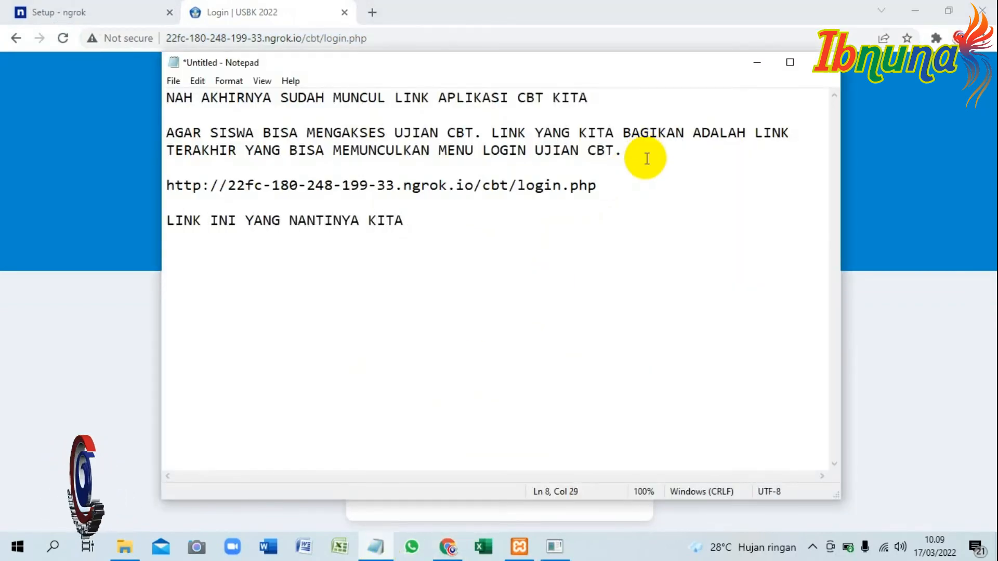
{"action": "type", "text": "SHARE KE SISWA AGAR "}
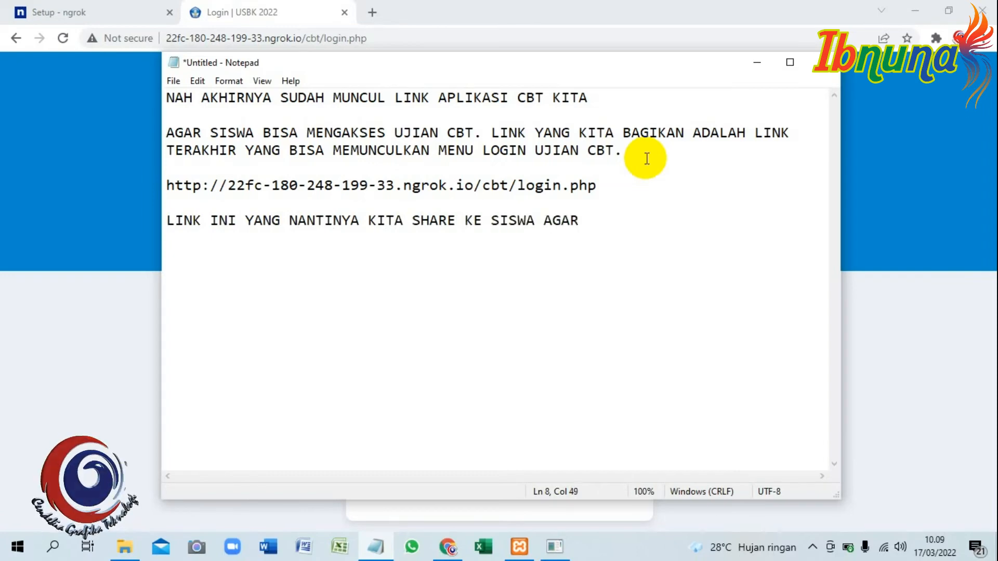
{"action": "type", "text": "MEREKA BISA MENGAKSES"}
{"action": "key", "text": "Return"}
{"action": "type", "text": "DAN MENGERH"}
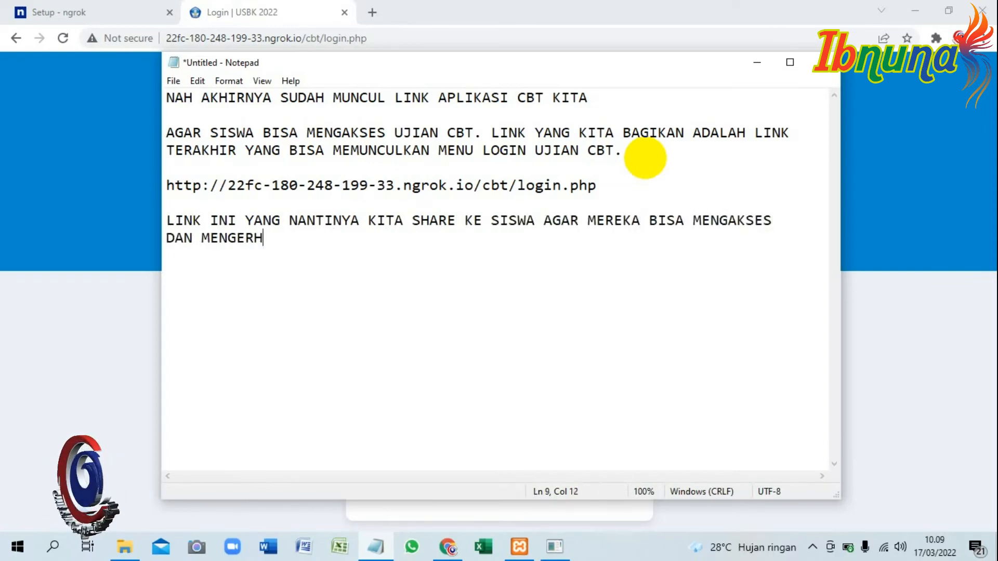
{"action": "key", "text": "BackSpace"}
{"action": "type", "text": "JAKAN "}
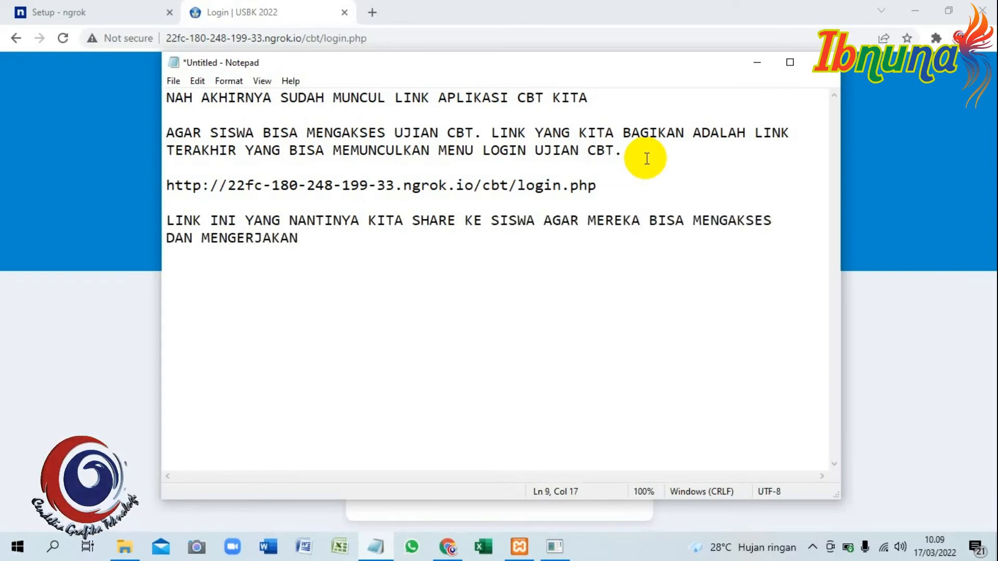
{"action": "type", "text": "UJIAN CBT SECARA ONLINE."}
After a blank line, add the heading "CATATAN YANG PERLU DIPERHATIKAN OLEH KITA SEBAGAI PROKTOR.".
{"action": "key", "text": "Return"}
{"action": "key", "text": "Return"}
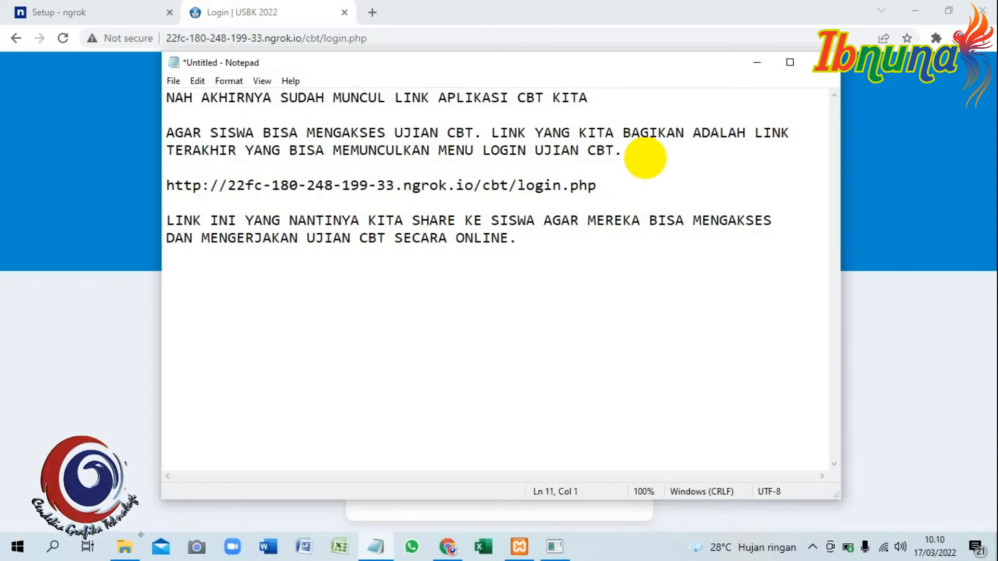
{"action": "type", "text": "CATATAN YANG PER"}
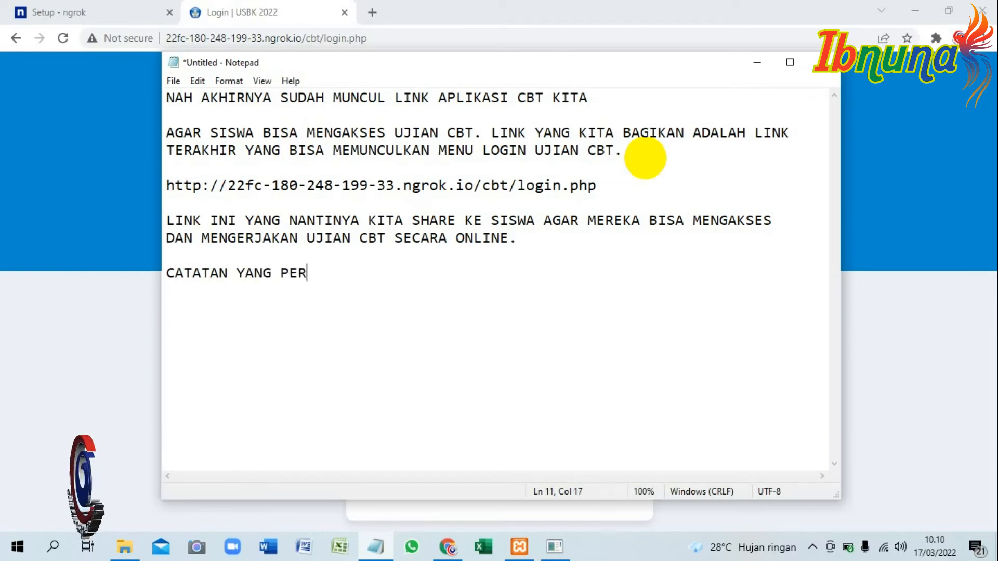
{"action": "type", "text": "LU DIPERHATIKAN OLEH KITA S"}
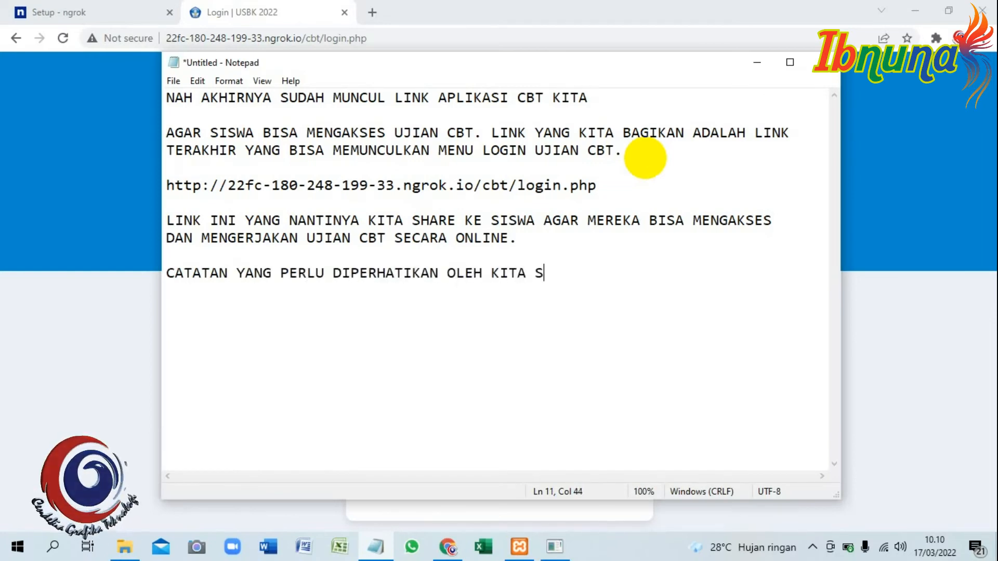
{"action": "type", "text": "EBAGAI PROKTOR."}
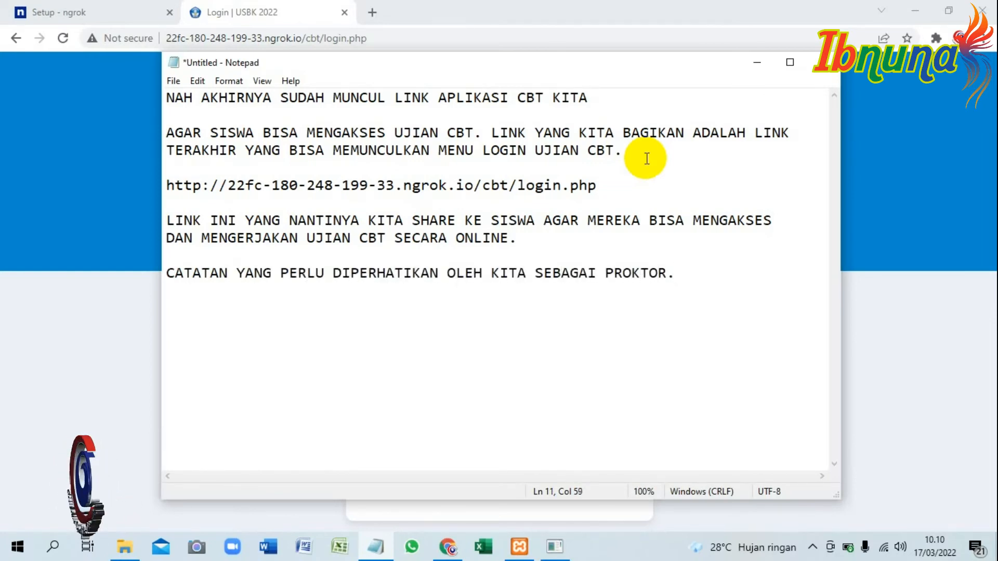
{"action": "type", "text": " 1. "}
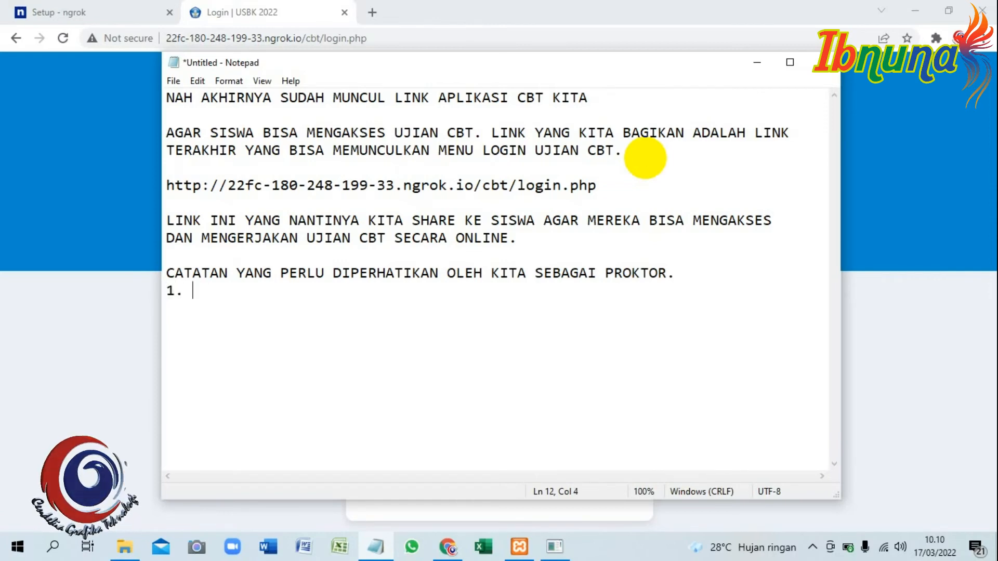
{"action": "type", "text": "PASTIKAN LAPTOP YANG DIJADIKAN "}
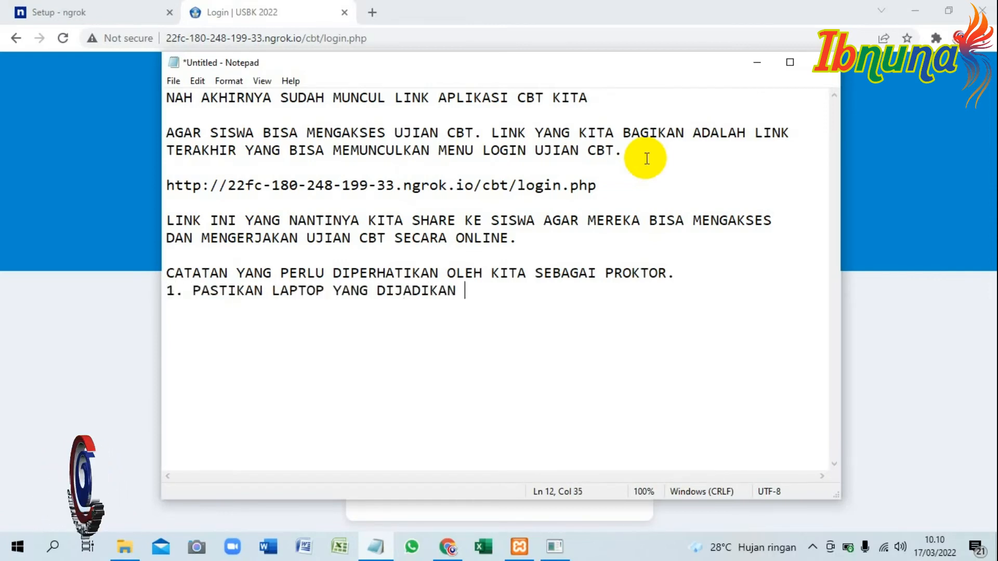
{"action": "type", "text": "SERVER SELALU ON"}
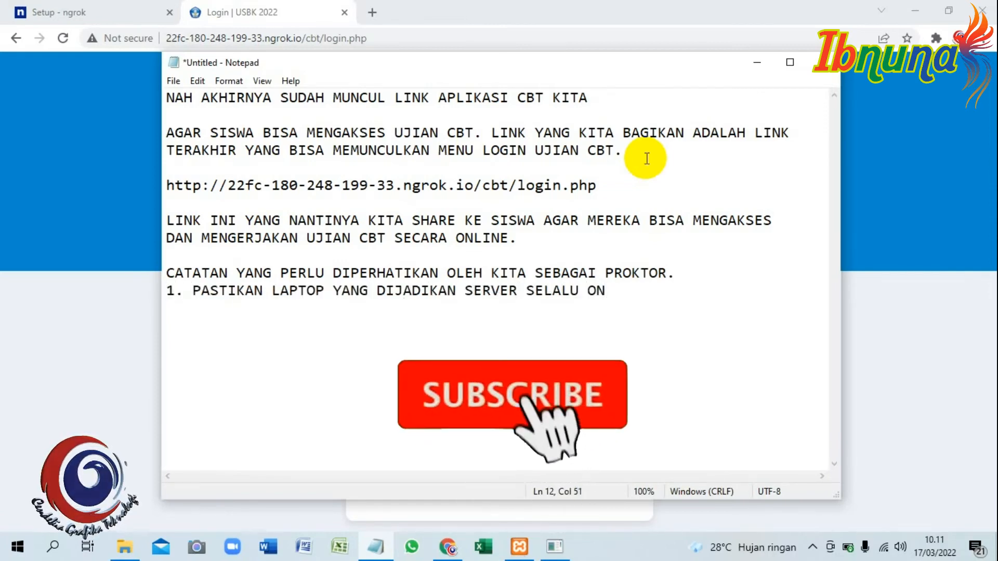
{"action": "type", "text": " DAN TERHUBUNG SELAMA"}
Add below the heading "1. PASTIKAN LAPTOP YANG DIJADIKAN SERVER SELALU ON DAN TERHUBUNG SELAMA SISWA MELAKUKAN UJIAN CBT ONLINE.", starting an indented line at SISWA.
{"action": "key", "text": "Return"}
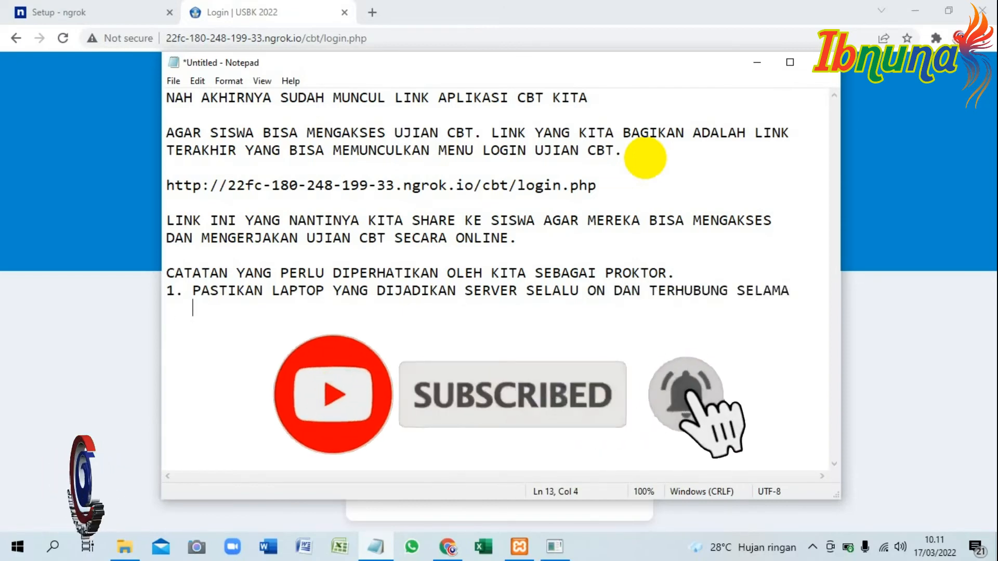
{"action": "type", "text": "SISWA MELAKUKAN UJIAN CBT ONLINE"}
{"action": "key", "text": "BackSpace"}
{"action": "type", "text": "NE. "}
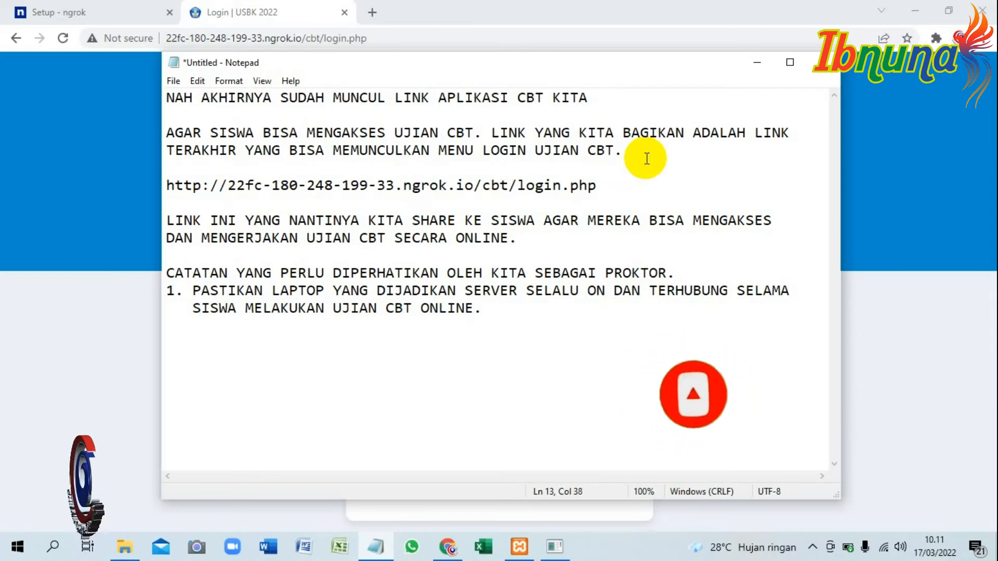
{"action": "type", "text": "KARENA JIKA LAPTYOP"}
Continue point 1 with "KARENA JIKA LAPTOP SERVER OFF ATAU TIDAK TERHUBUNG DENGAN INTERNET. MAKA SISWA TIDAK AKAN BISA MENGERJAKAN UJIAN CBT ONLINE." on indented lines.
{"action": "key", "text": "BackSpace"}
{"action": "key", "text": "BackSpace"}
{"action": "key", "text": "BackSpace"}
{"action": "type", "text": "OP SERVER OFF ATAU    TIDAK "}
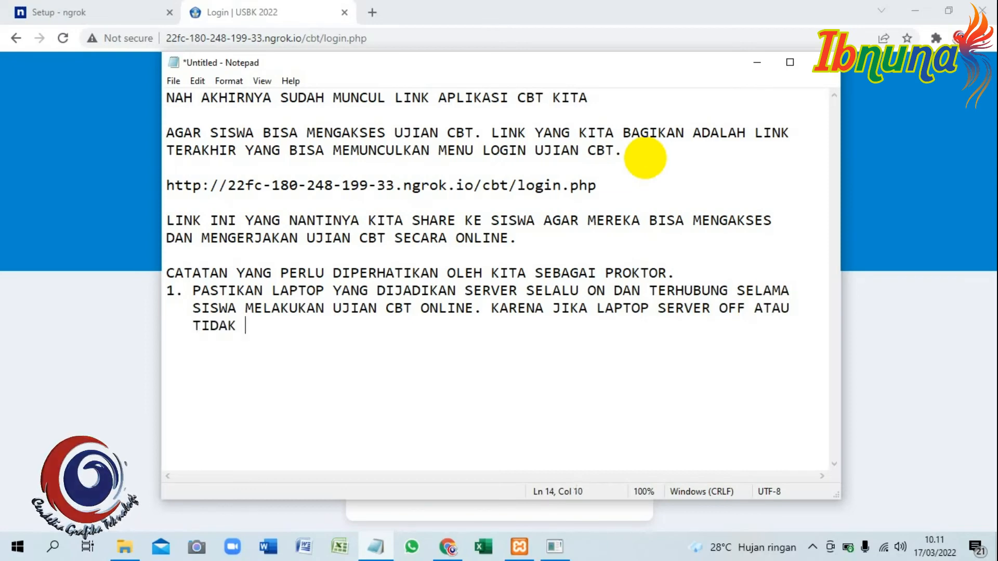
{"action": "type", "text": "TERHUBUNG DENGAN INTERNET. "}
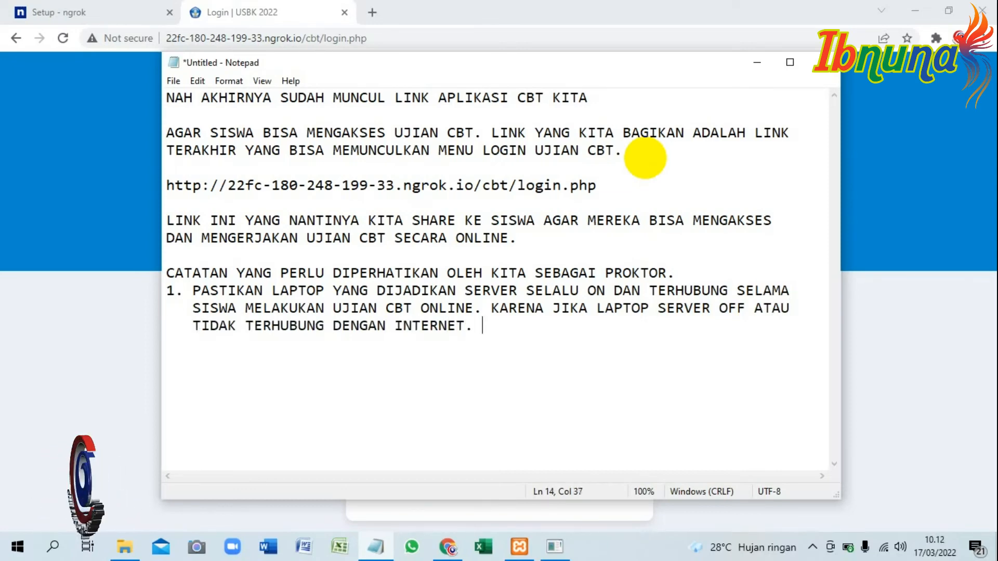
{"action": "type", "text": "MAKA SISWA TIDAK AKAN BISA MENGERJAKAN"}
{"action": "key", "text": "Return"}
{"action": "type", "text": "UJIAN CBT "}
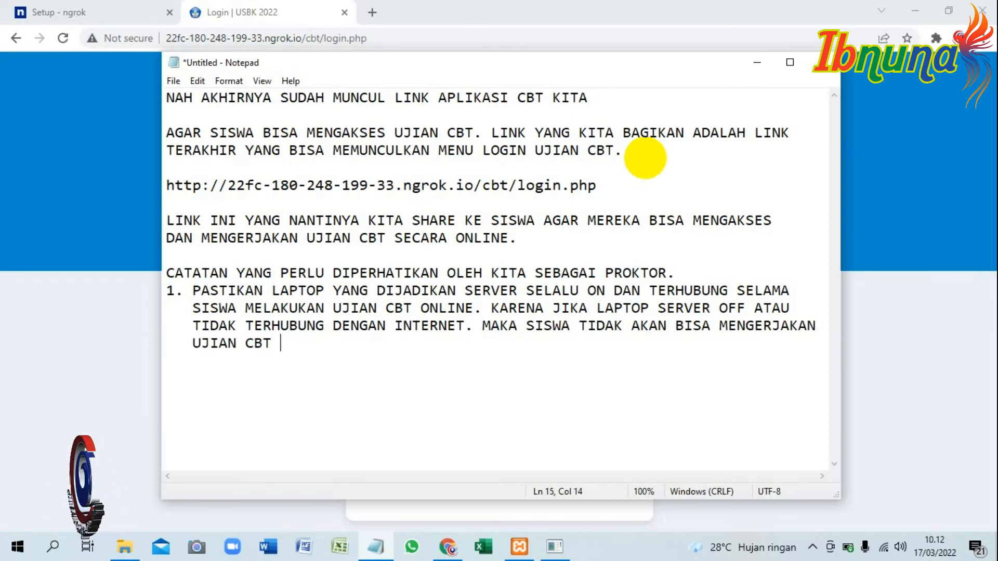
{"action": "type", "text": "ONLINE."}
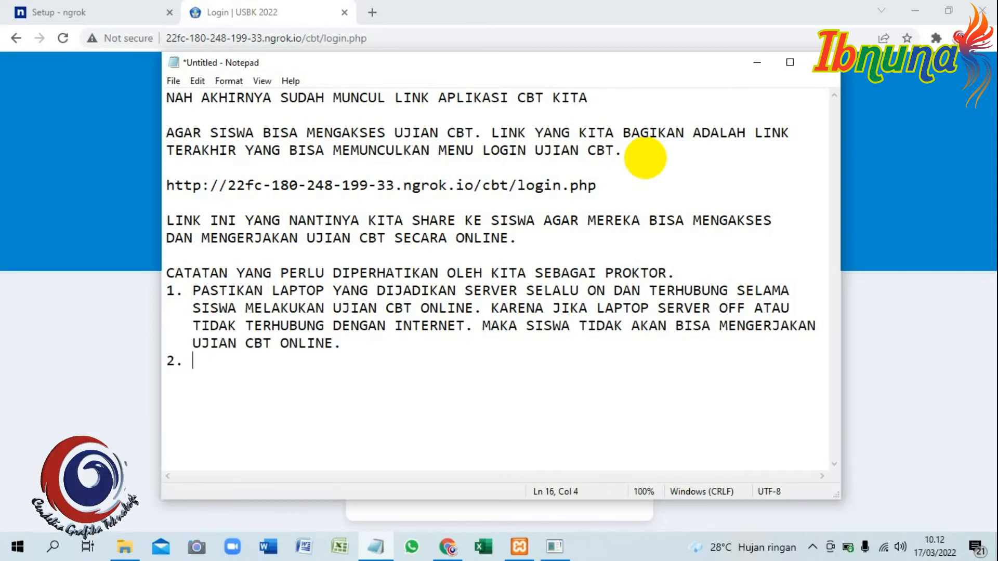
{"action": "type", "text": "TIKAN "}
{"action": "type", "text": "MEMILIKI KAKET DATA YANG CUKUP"}
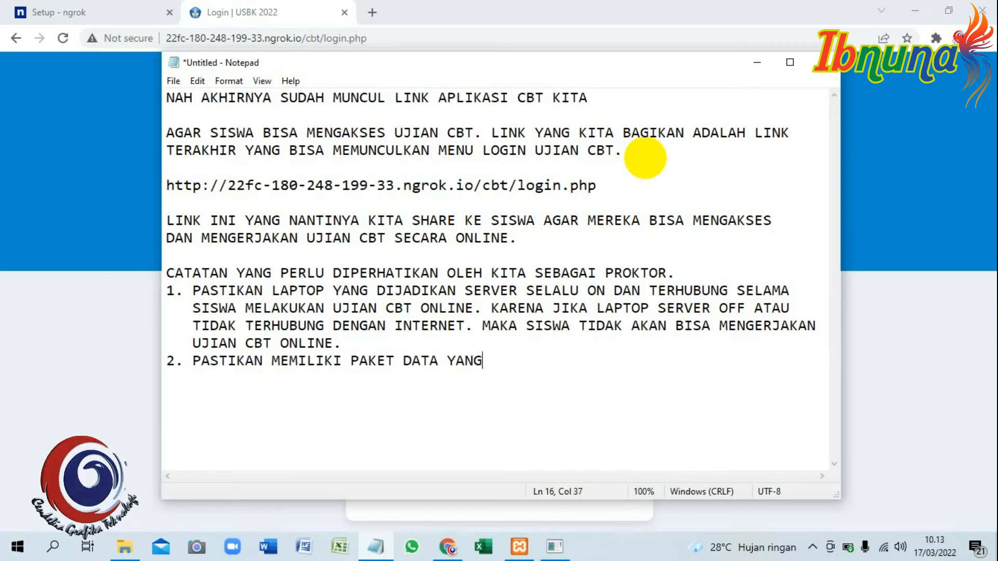
{"action": "type", "text": " JIKA MEMANG TIDAK "}
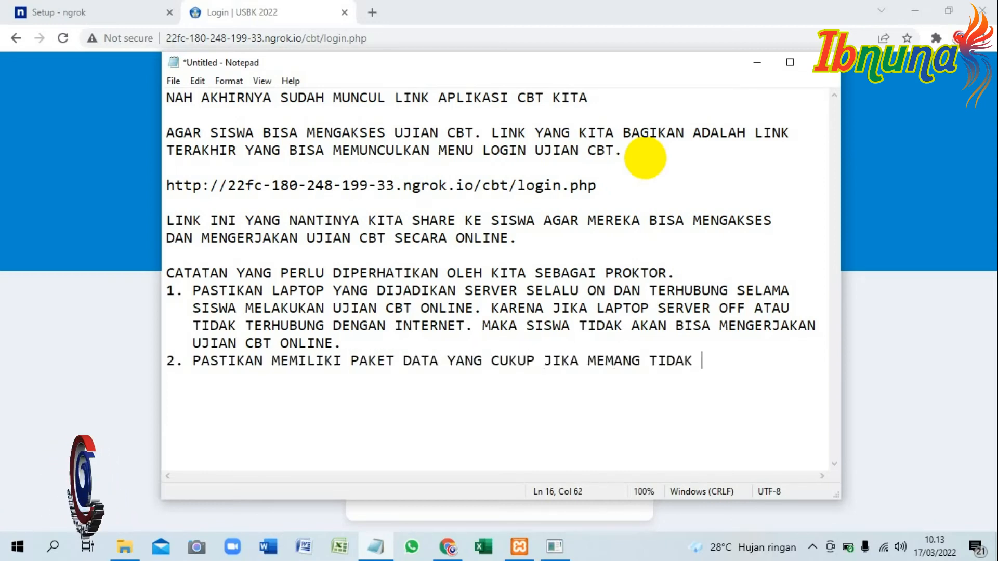
{"action": "type", "text": "MENGGUNAKAN"}
Add point "2. PASTIKAN MEMILIKI PAKET DATA YANG CUKUP JIKA MEMANG TIDAK MENGGUNAKAN JARINGAN WIFI.", starting an indented line at JARINGAN.
{"action": "key", "text": "Return"}
{"action": "type", "text": "JAR"}
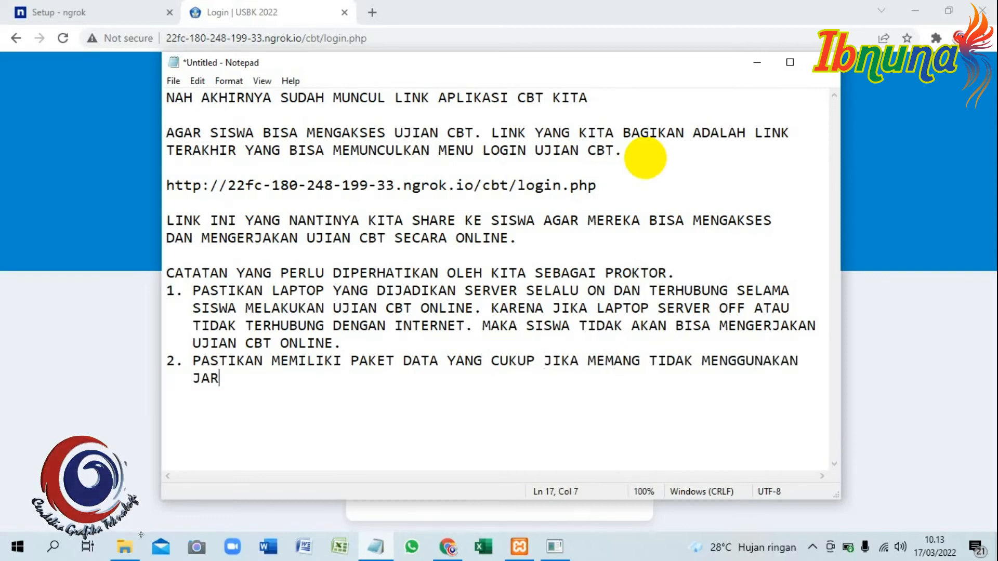
{"action": "type", "text": "INGAN WIFI."}
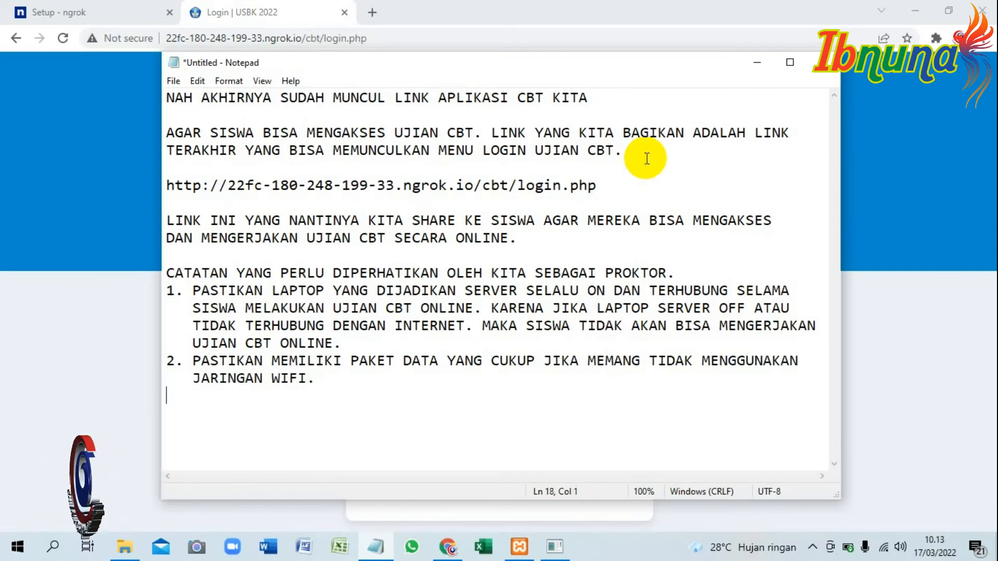
{"action": "type", "text": " 3. BERDOA "}
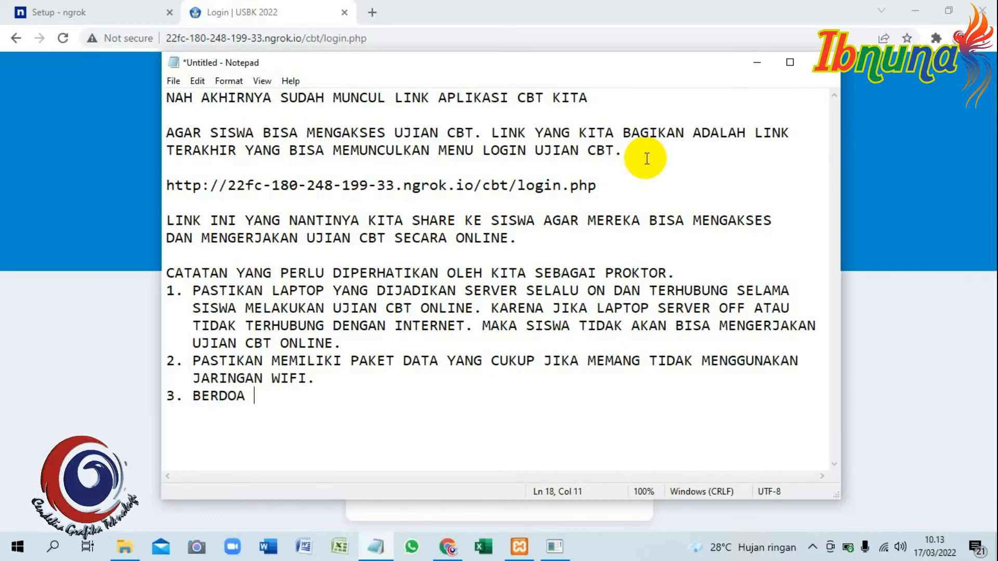
{"action": "type", "text": "SUPAYA SINYAL BAGUS DA"}
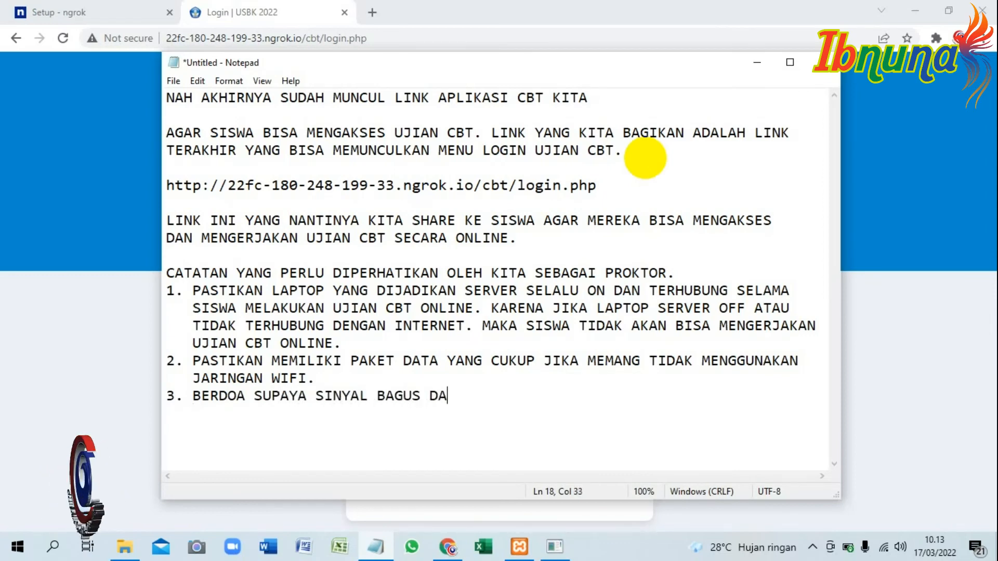
{"action": "type", "text": "N TIDAK MATI LISTRIK"}
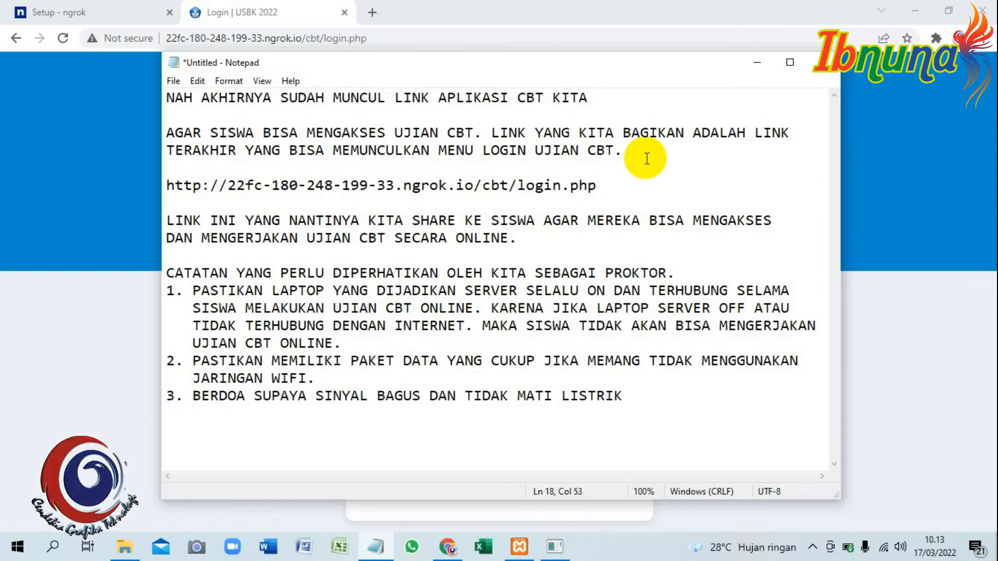
{"action": "type", "text": "."}
Replace all the notes with the line "DEMIKIAN TUTORIAL MENGONLINKAN APLIKASI UJIAN CBT TANPA PERLU UPLOAD KE".
{"action": "key", "text": "ctrl+a"}
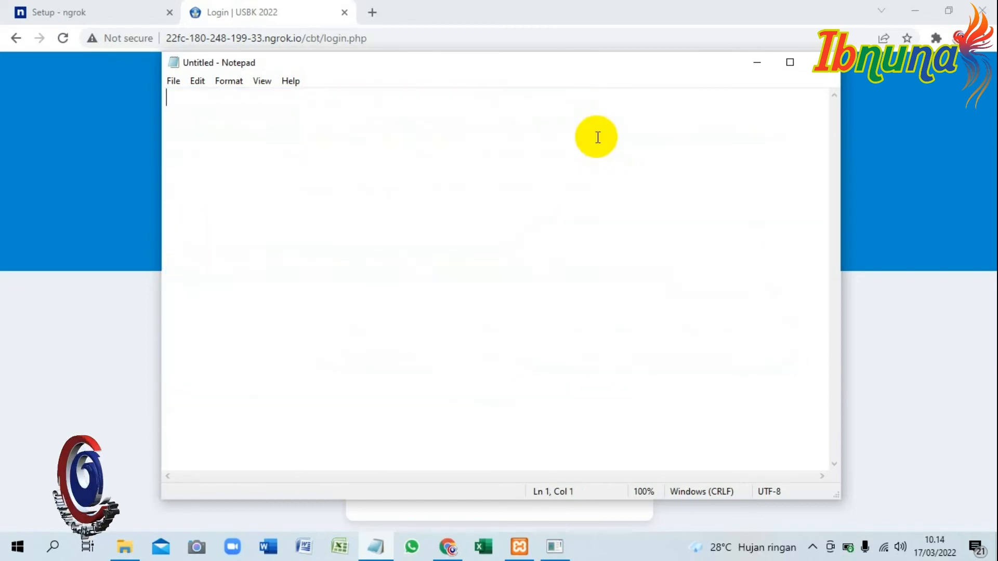
{"action": "type", "text": "DEMIKIAN TUTORIAL MENGONLINKAN AP"}
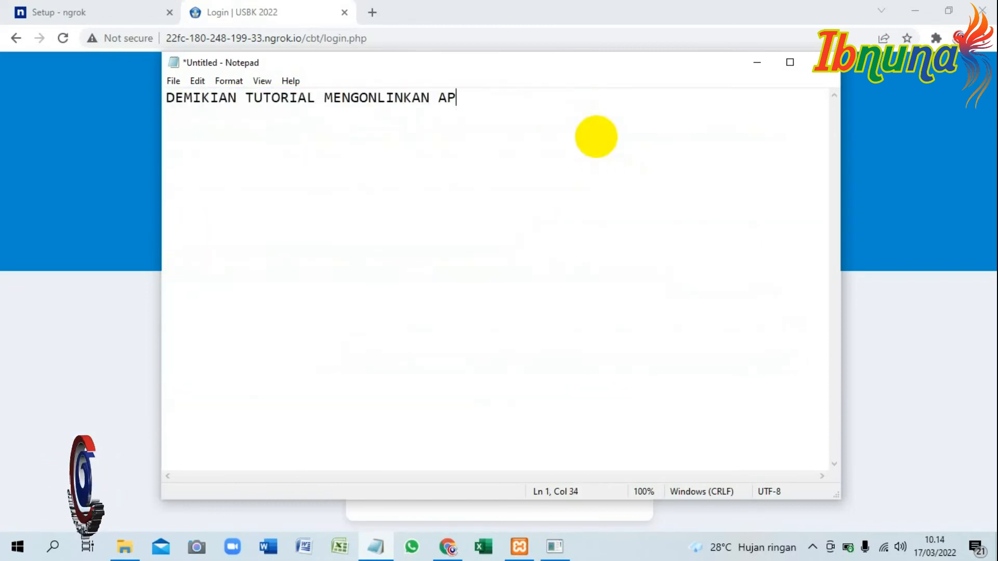
{"action": "type", "text": "LIKASI UJIAN CBT TANPA PERLU UPLOAD KE"}
{"action": "key", "text": "Return"}
Continue on the next line with "HOSTING. CARA INI TERGOLONG MUDAH DAN MURAH KARENA KITA TIDAK PERLU REPOT UNTUK MEMBELI HOSTING.", breaking before UNTUK.
{"action": "type", "text": "HOSTING. CARA INI TERGOLONG MUDAH DAN MURAH KARENA KI"}
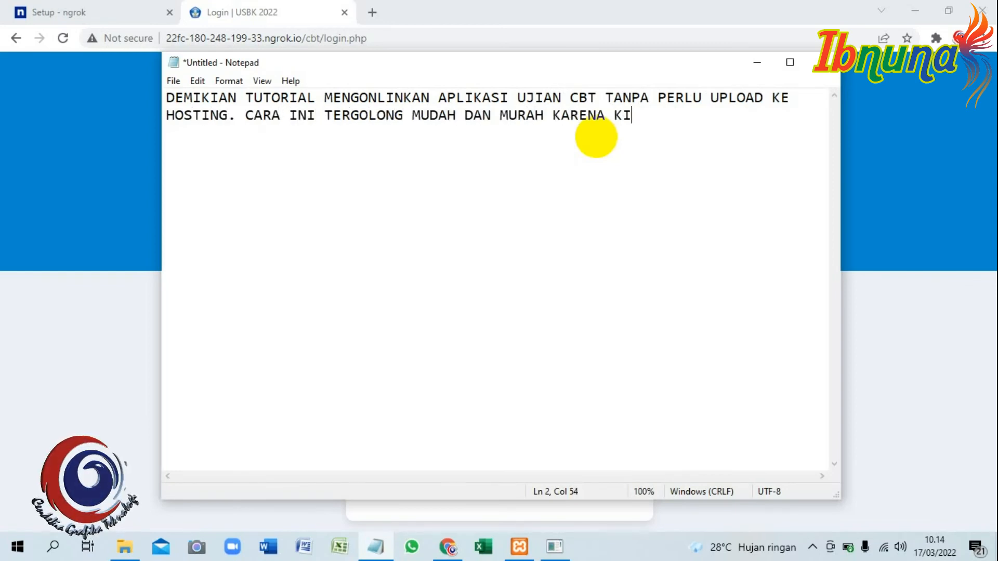
{"action": "type", "text": "TA TIDAK PERLU REPOT UN"}
{"action": "type", "text": "TUK MEMBELI HOSTING.  "}
{"action": "type", "text": "BAGI YANG MENGALA"}
{"action": "type", "text": "MI KESULITAN ATAUPUN"}
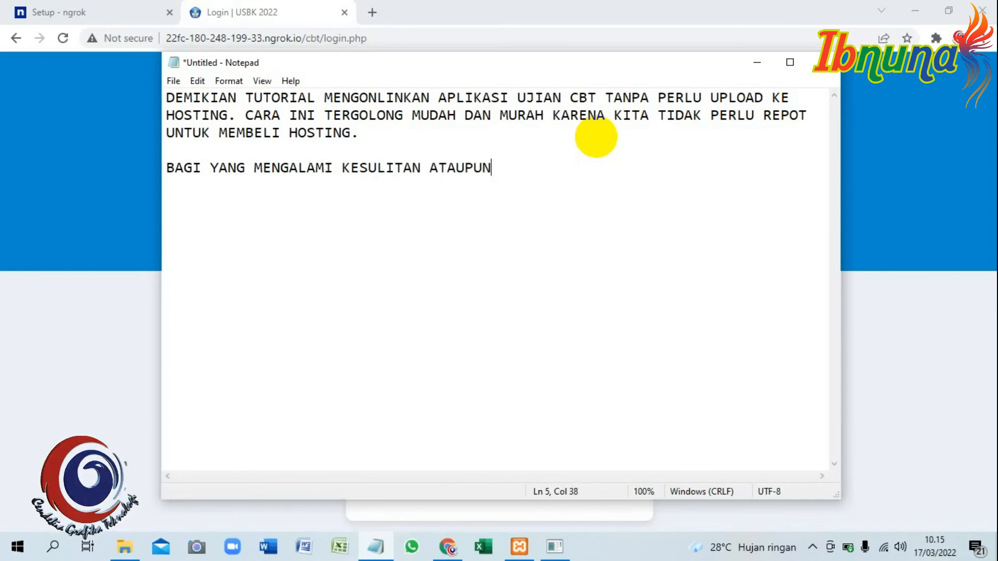
{"action": "type", "text": " JIKA ADA PERTANYAAN, SILAH"}
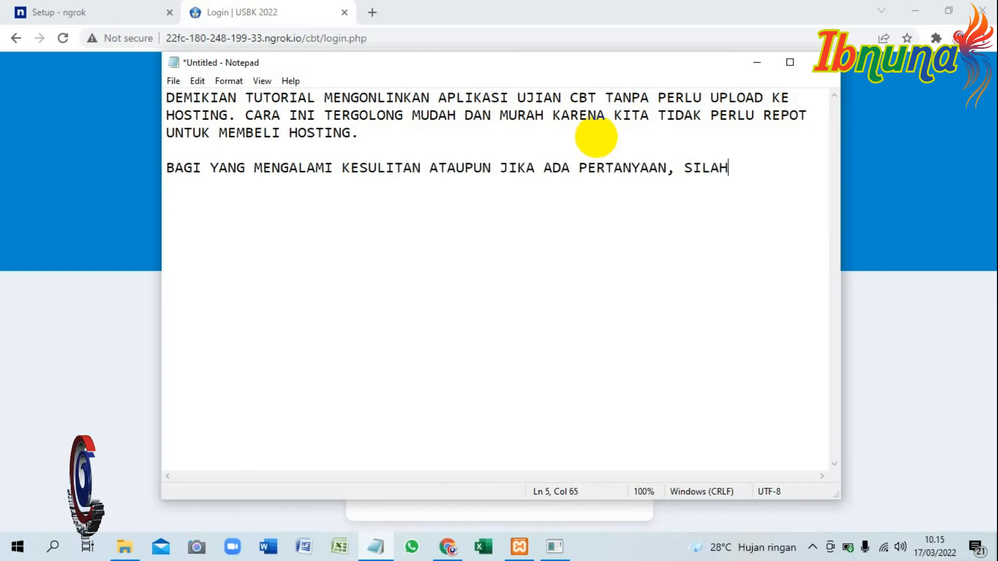
{"action": "type", "text": "KAN TULIS DI KOLOM KOMENTAR."}
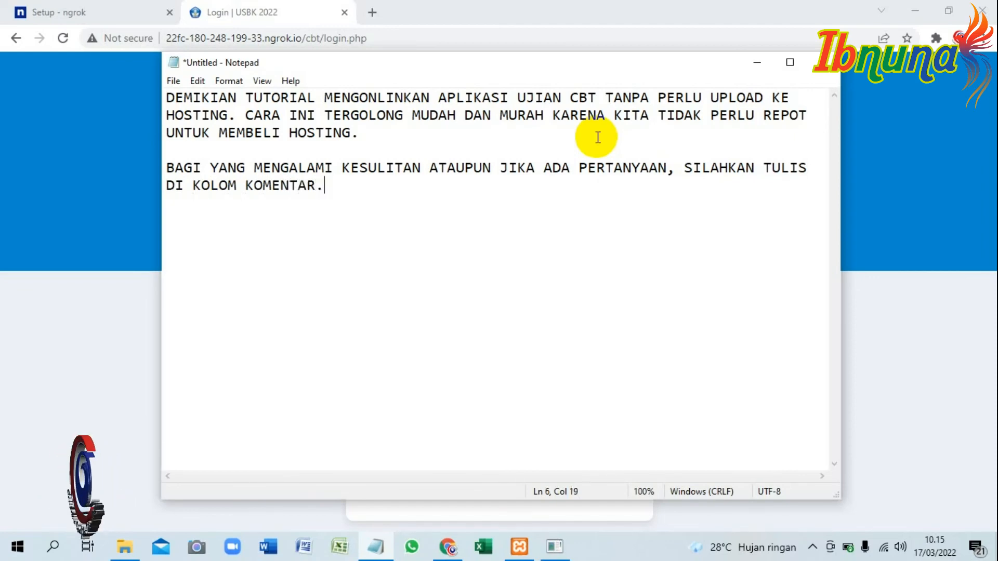
Add a separate paragraph "DAN SAYA UCAPKAN TERIMA KASIH BAGI REKAN-REKAN YANG SUDAH MENONTON VIDEO INI", breaking the line before INI.
{"action": "key", "text": "Return"}
{"action": "type", "text": "DAN SAYA UCAPKAN "}
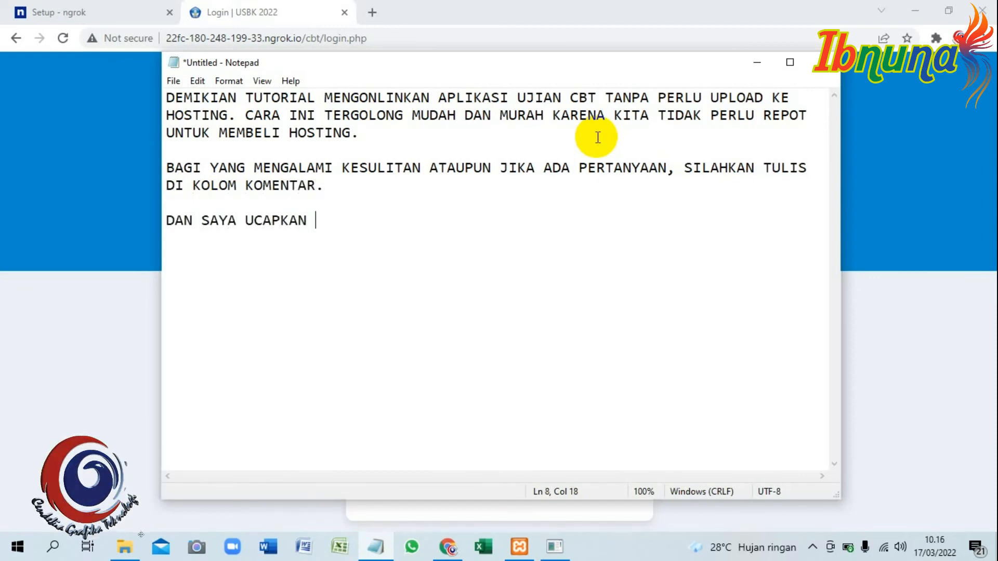
{"action": "type", "text": "TERIMA KASIH BAGI REKAN-REKAN YANG SUDAJ"}
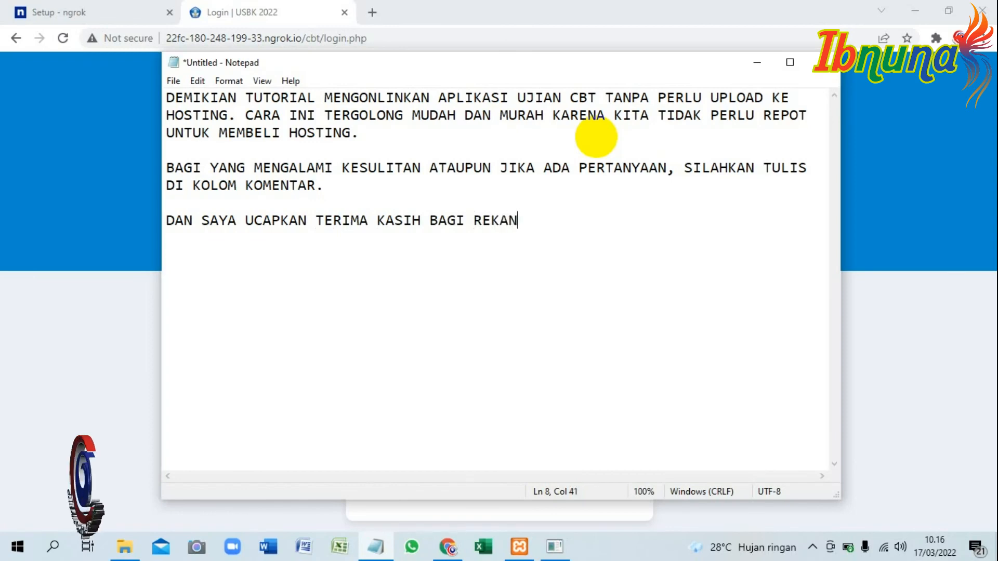
{"action": "key", "text": "BackSpace"}
{"action": "key", "text": "BackSpace"}
{"action": "type", "text": "H EM"}
{"action": "key", "text": "BackSpace"}
{"action": "key", "text": "BackSpace"}
{"action": "type", "text": "MEN"}
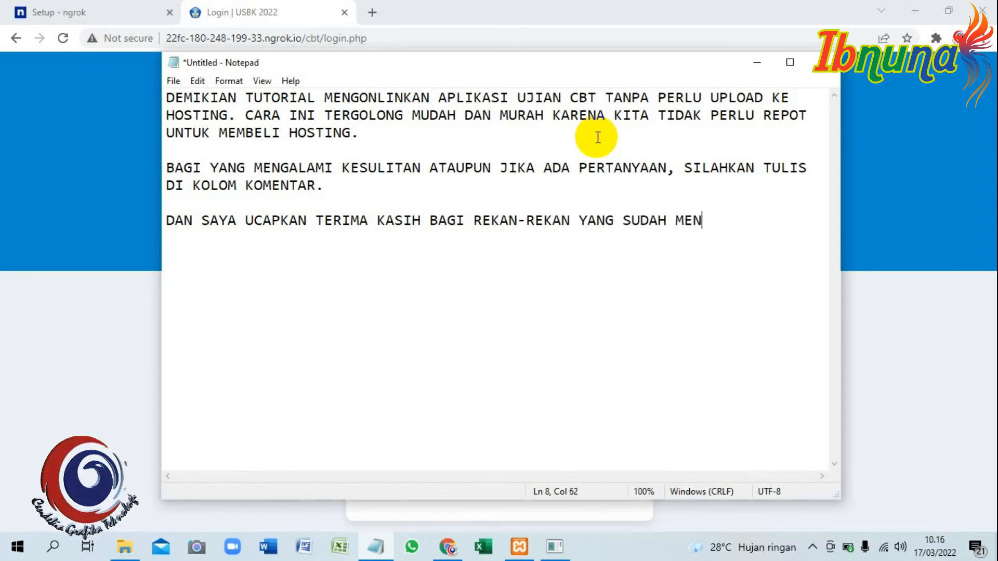
{"action": "type", "text": "ONTON VIDEO INI"}
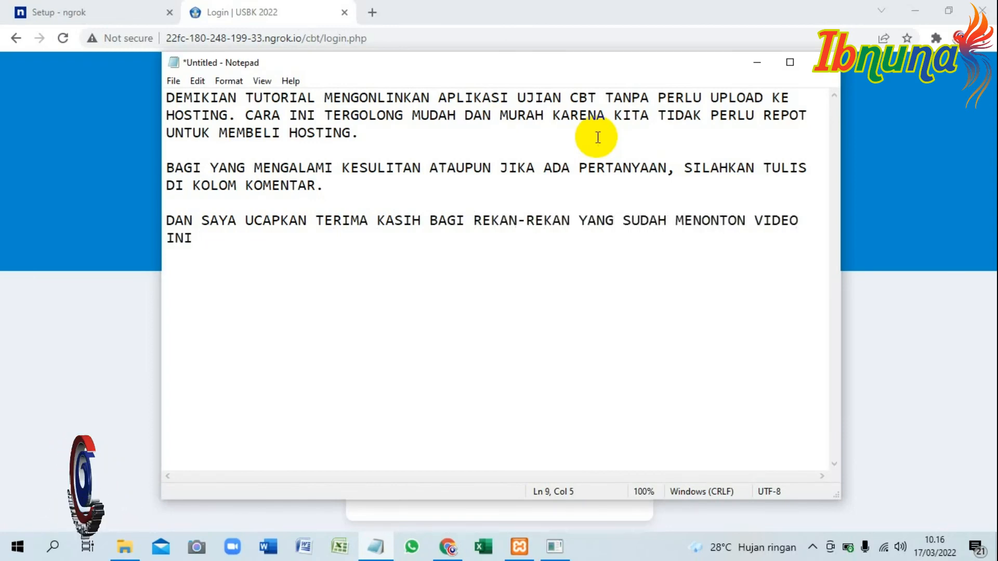
{"action": "type", "text": ". DAN "}
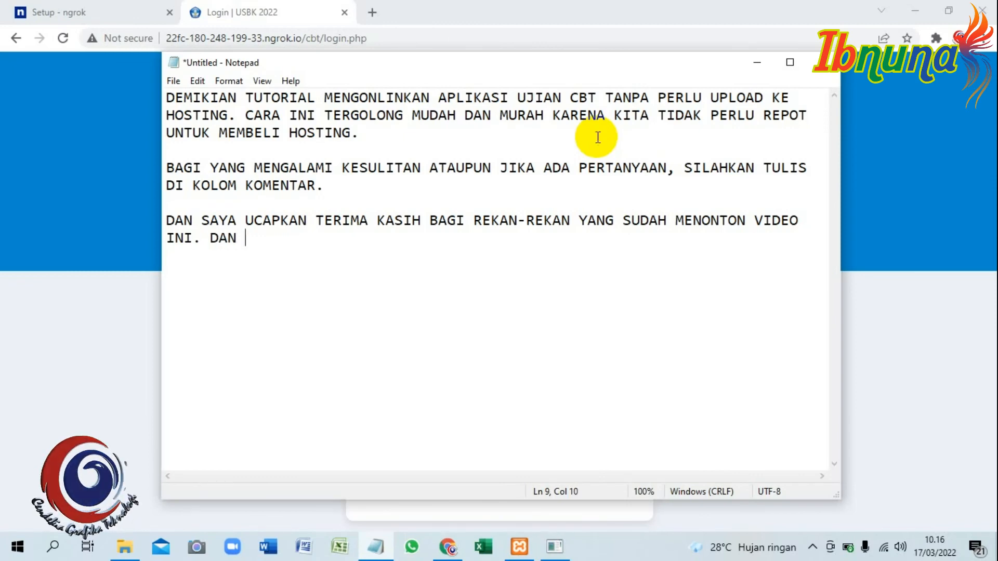
{"action": "type", "text": "TIDAK LUPA SAYA INGATKAN UNTUK SELALU MENDUKUNG CHANNE"}
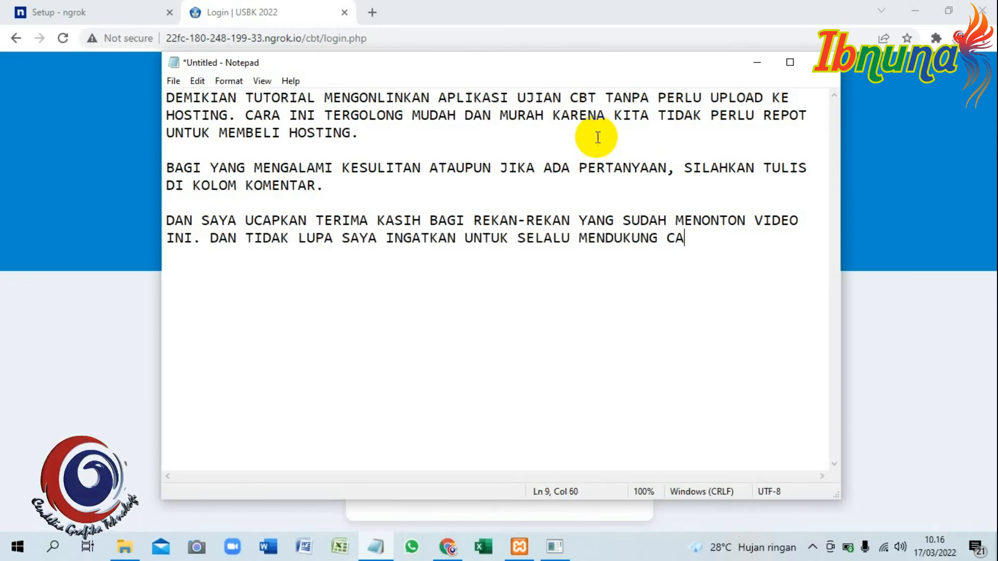
{"action": "type", "text": "L CGT"}
Continue the thank-you paragraph with ". DAN TIDAK LUPA SAYA INGATKAN UNTUK SELALU MENDUKUNG CHANNEL CGT ENPERPRISE INI DENGAN CARA", breaking before ENPERPRISE.
{"action": "key", "text": "Return"}
{"action": "type", "text": "EN"}
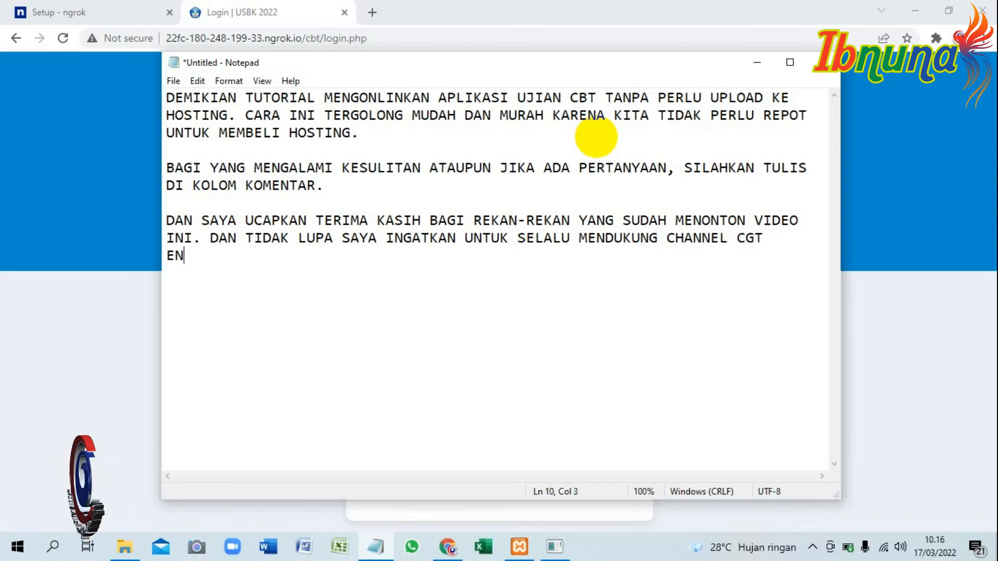
{"action": "type", "text": "PERPRISE INI DENGAN "}
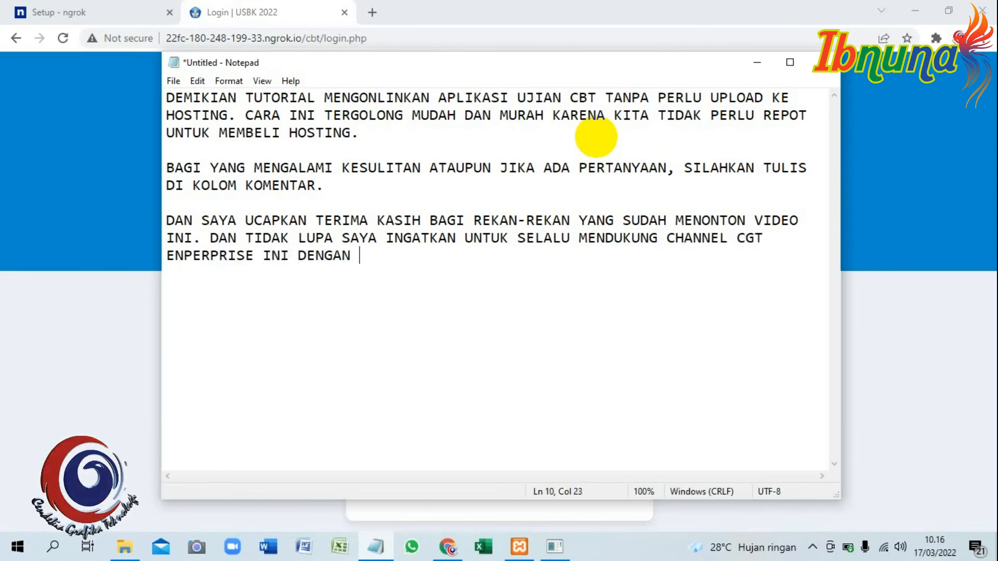
{"action": "type", "text": "CARA LIKE, SHAR"}
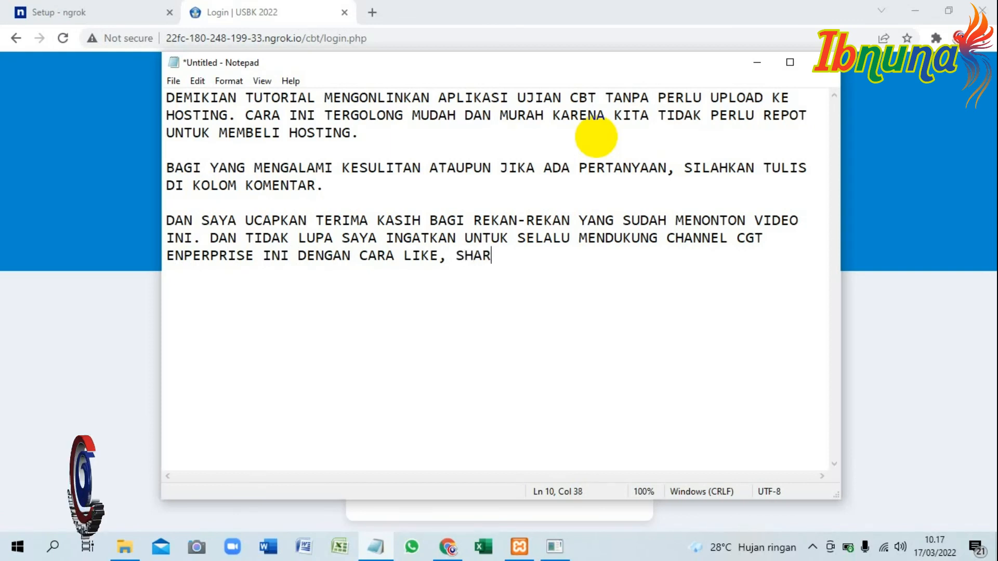
{"action": "type", "text": "E DAN SUBSRCIRE"}
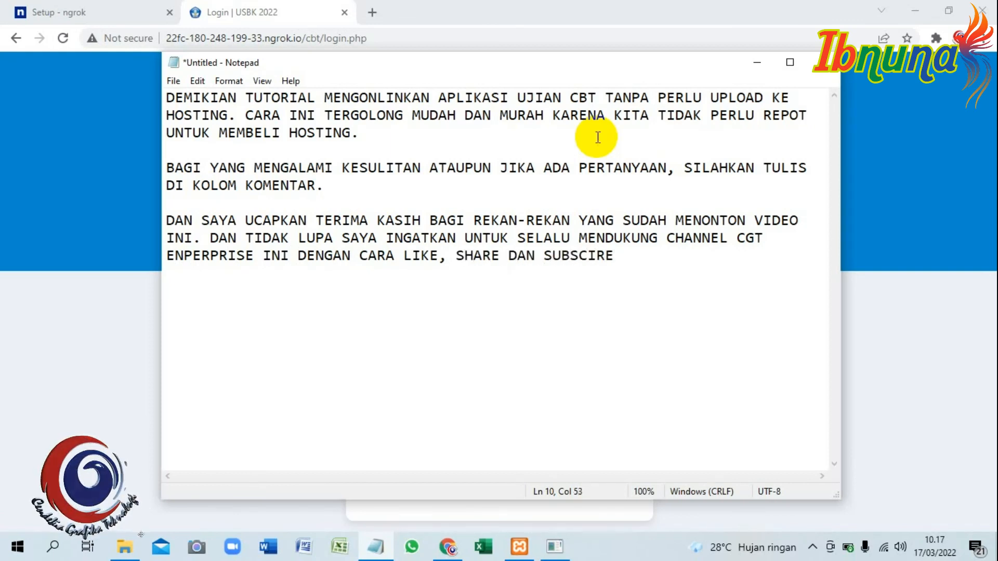
{"action": "type", "text": " CHANNEL CGT ENTERPRISE"}
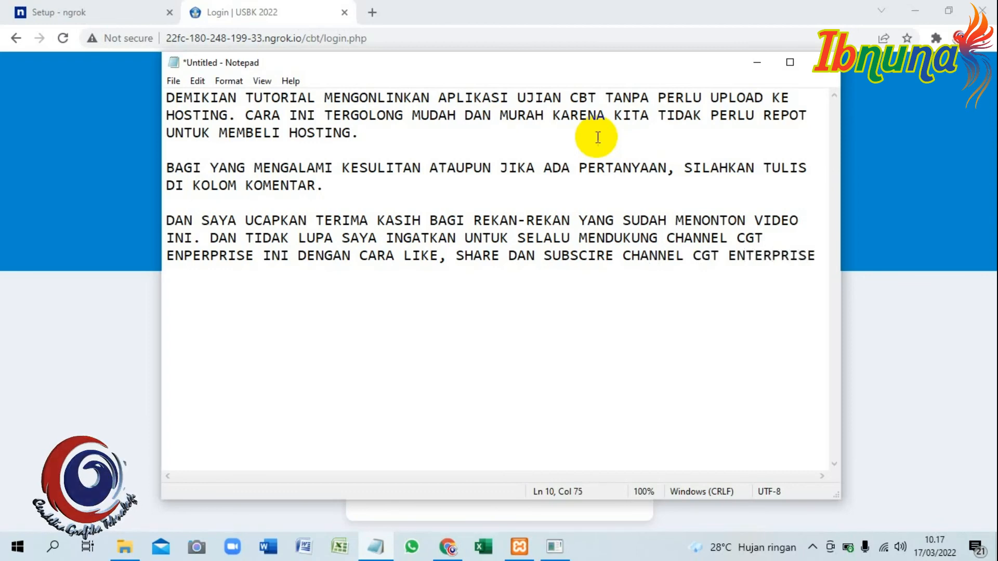
{"action": "type", "text": "SUPAYA LEBIH BE"}
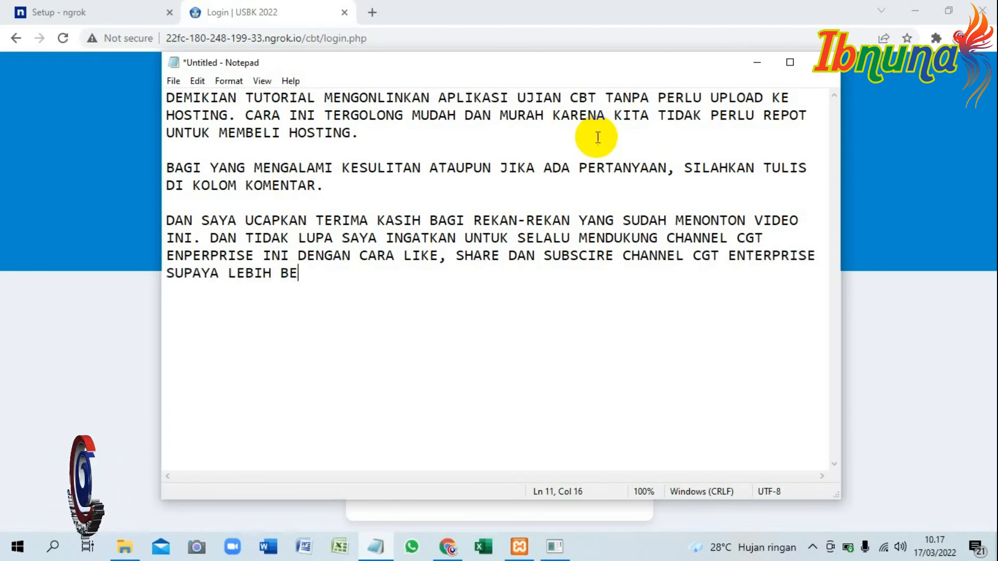
{"action": "type", "text": "RKEMBANG DAN BISA MEMBERIKAN"}
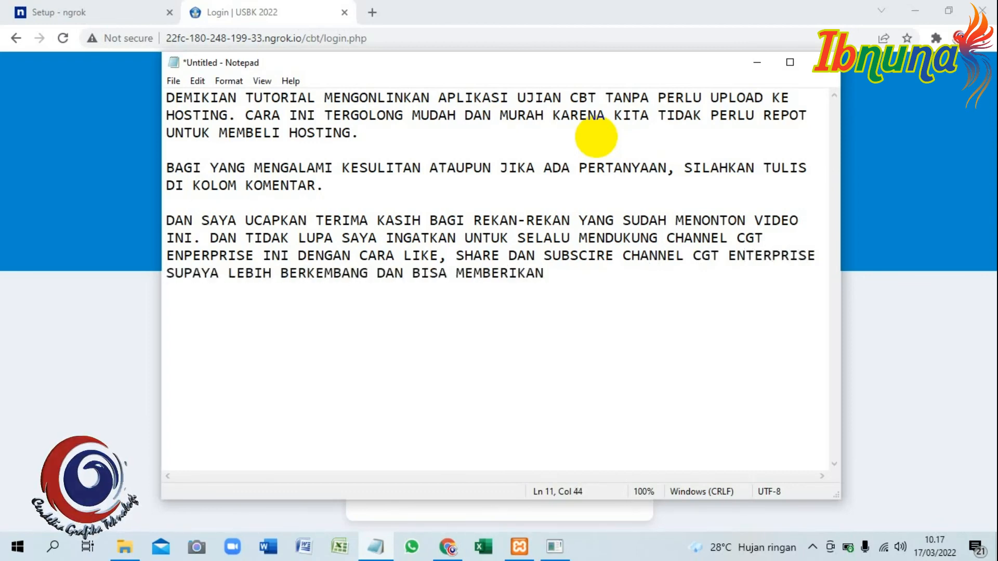
{"action": "type", "text": " MANFAAT BAGI BANYAK ORANG."}
Add the closing lines "SEKALI LAGI SAYA UCAPKAN TERIMA KASIH", "AKHIR KATA" and "WASSALAMU'ALAIKUM WR WB", separated by blank lines.
{"action": "key", "text": "Return"}
{"action": "key", "text": "Return"}
{"action": "type", "text": "SEKALI LAGI SAYA UCAPKAN TER"}
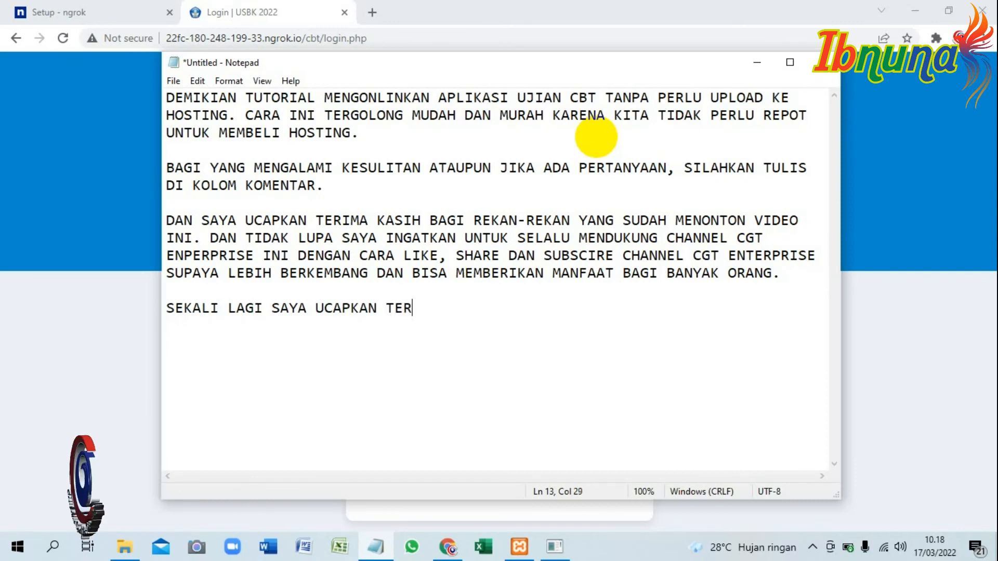
{"action": "type", "text": "IMA KASI"}
{"action": "type", "text": "AKHIR KATA"}
{"action": "type", "text": "WASSALAMU'ALAIKUM"}
{"action": "type", "text": " WR "}
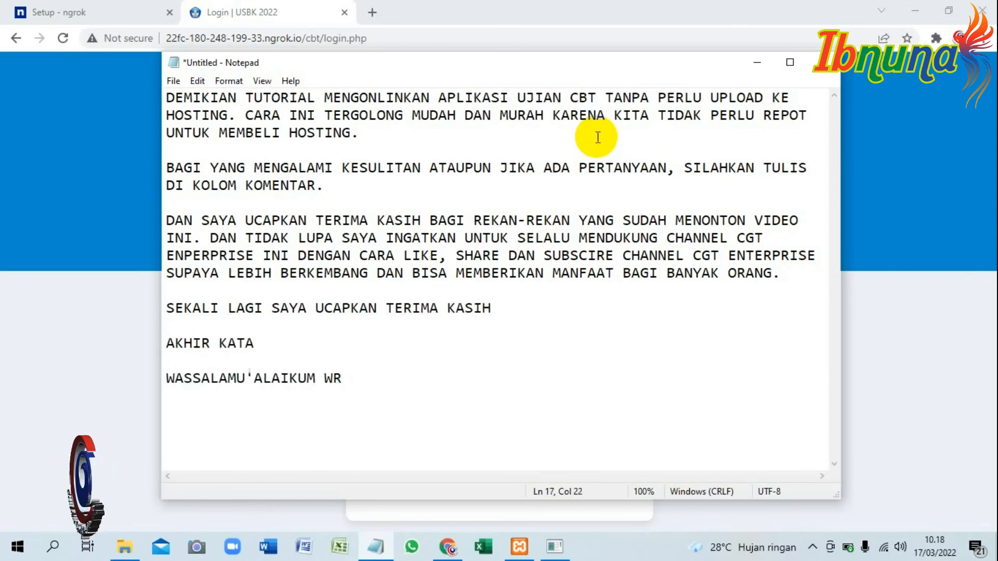
{"action": "type", "text": "WB"}
Switch back to the LOGIN UJIAN page in Chrome, leaving its address unselected.
{"action": "left_click", "coordinate": [318, 7]}
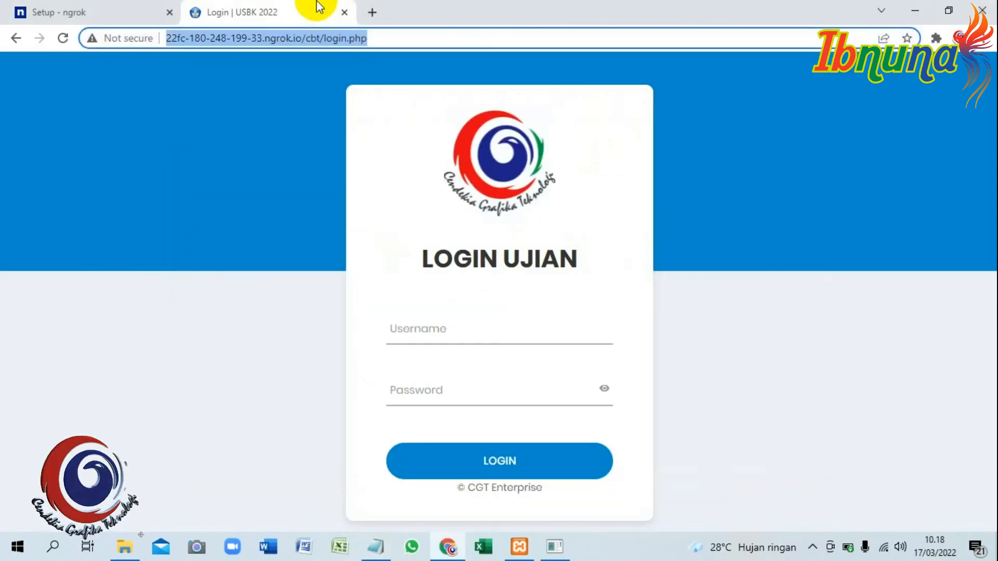
{"action": "left_click", "coordinate": [588, 319]}
{"action": "left_click", "coordinate": [608, 304]}
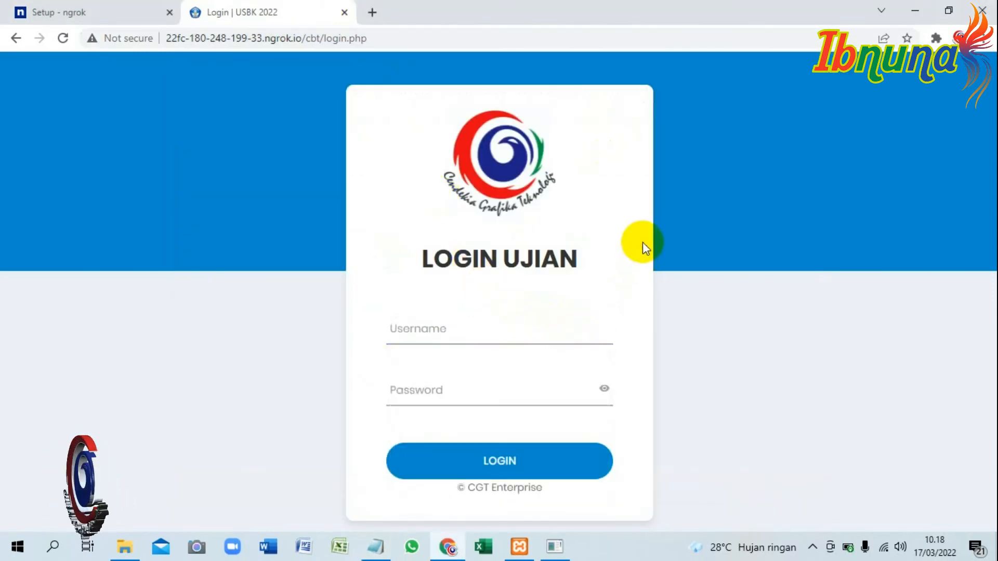